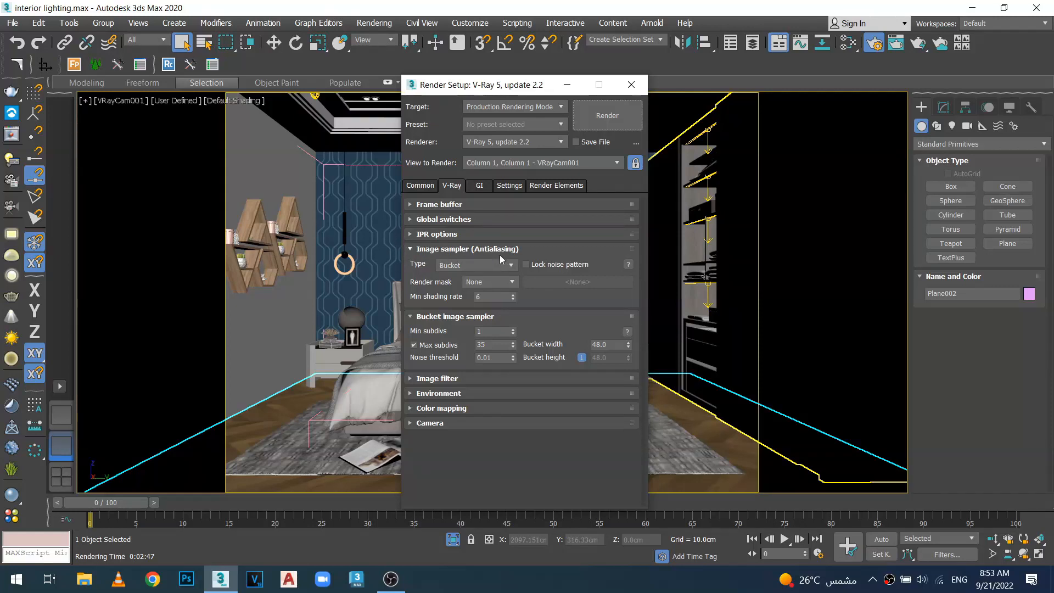
Step: Set the image sampler type to Progressive and collapse the image sampler and progressive sampler settings
mouse_move(501, 262)
click(512, 266)
click(498, 286)
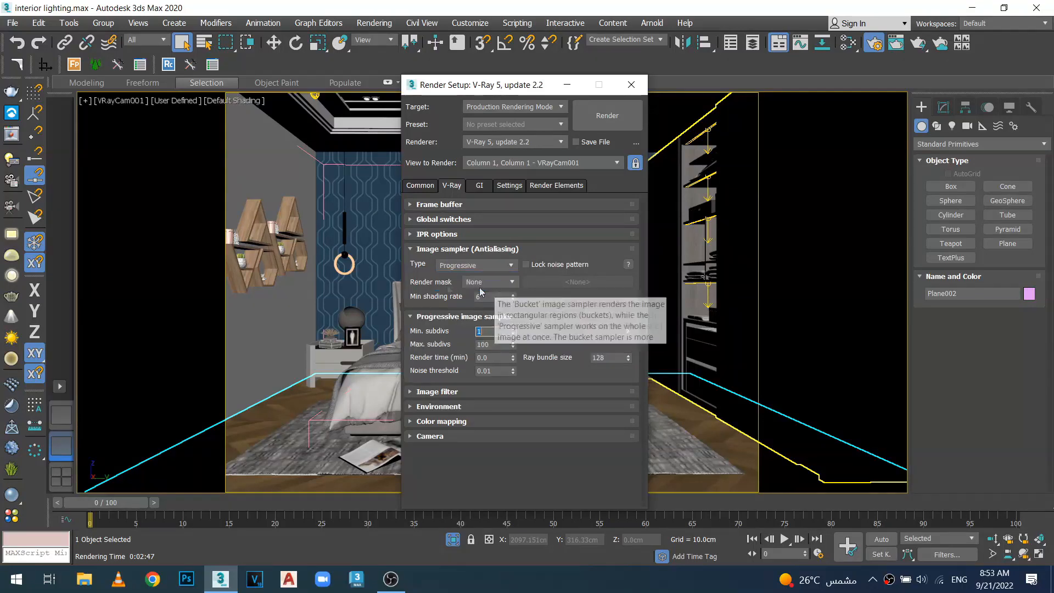
click(412, 253)
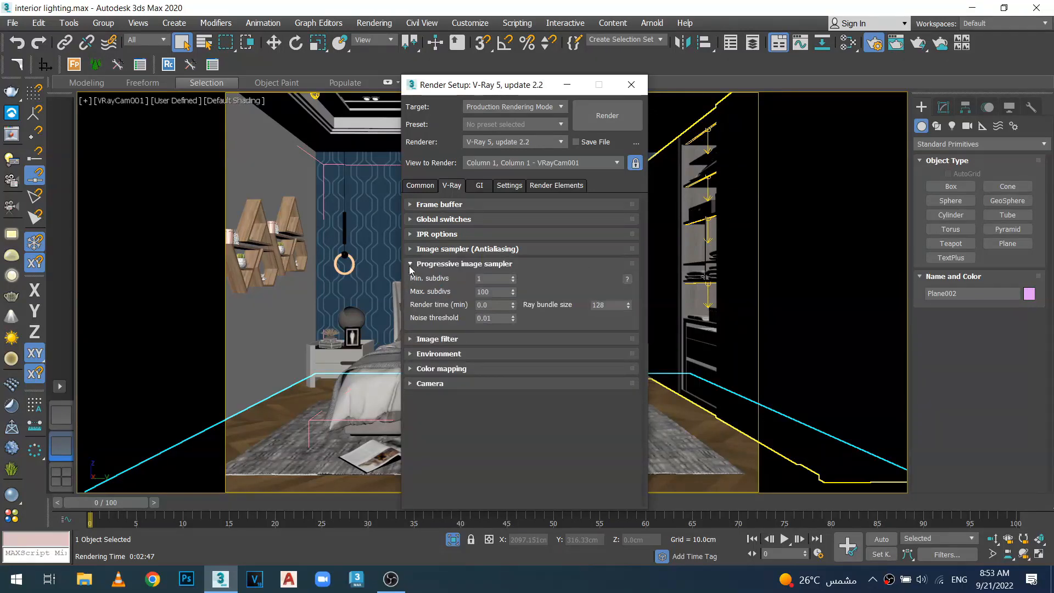
click(413, 264)
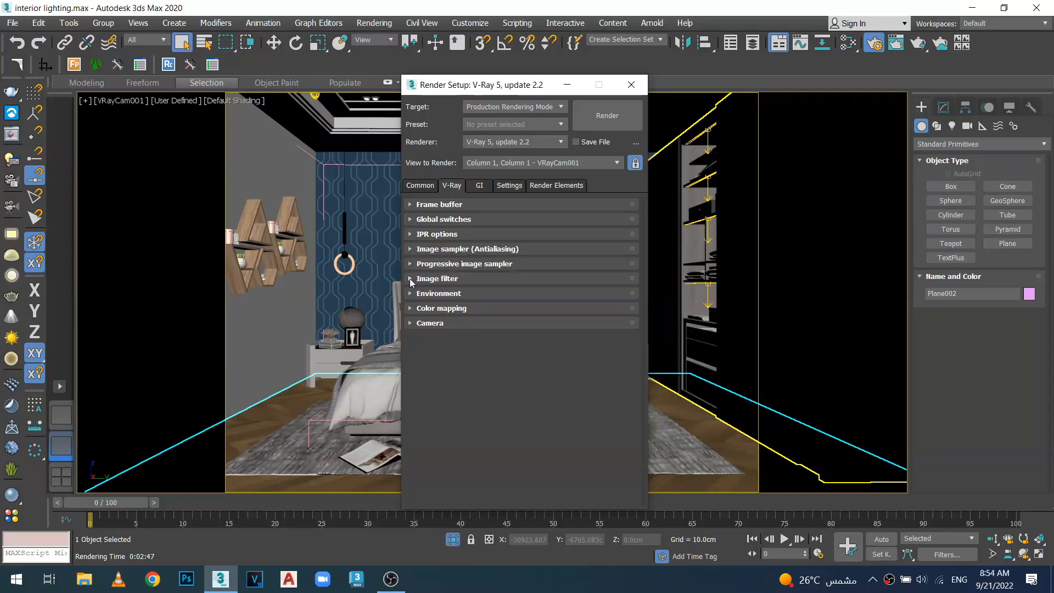
Step: Expand the image filter settings, switch the filter to Area, and set it back to Catmull-Rom
click(410, 278)
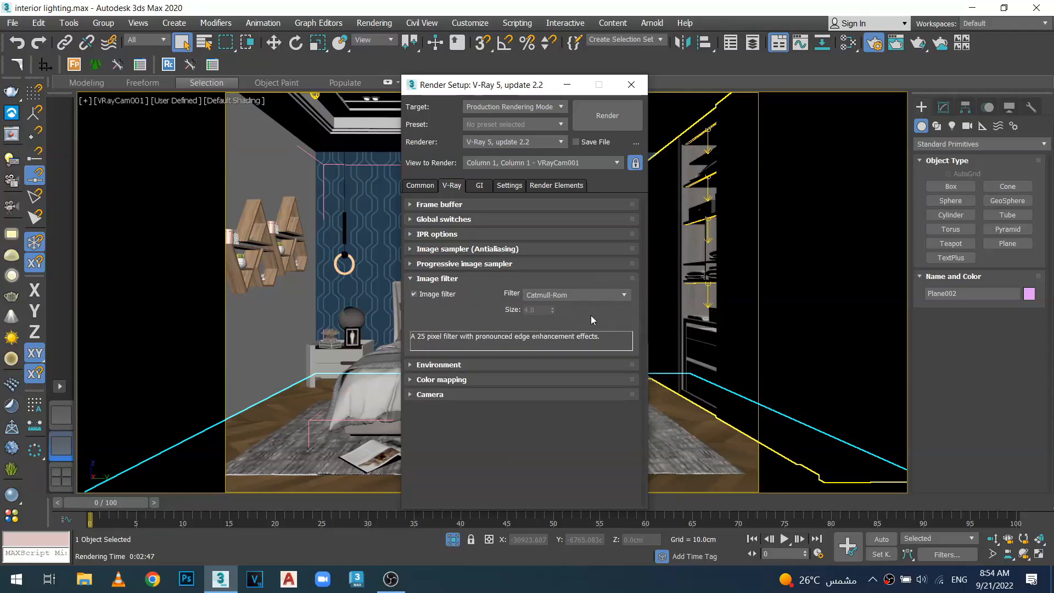
click(621, 296)
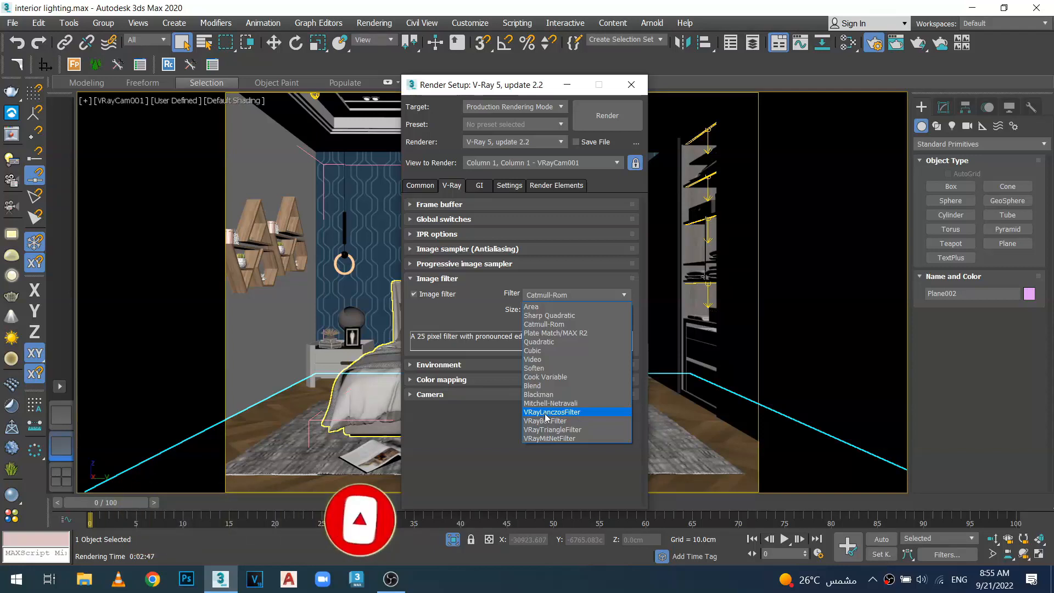
click(541, 307)
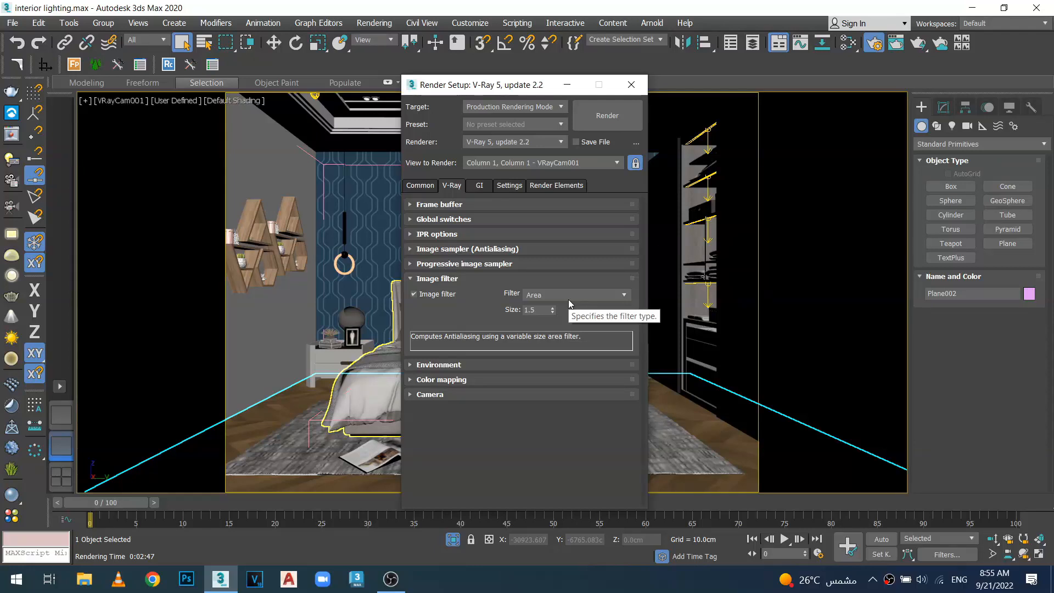
click(623, 298)
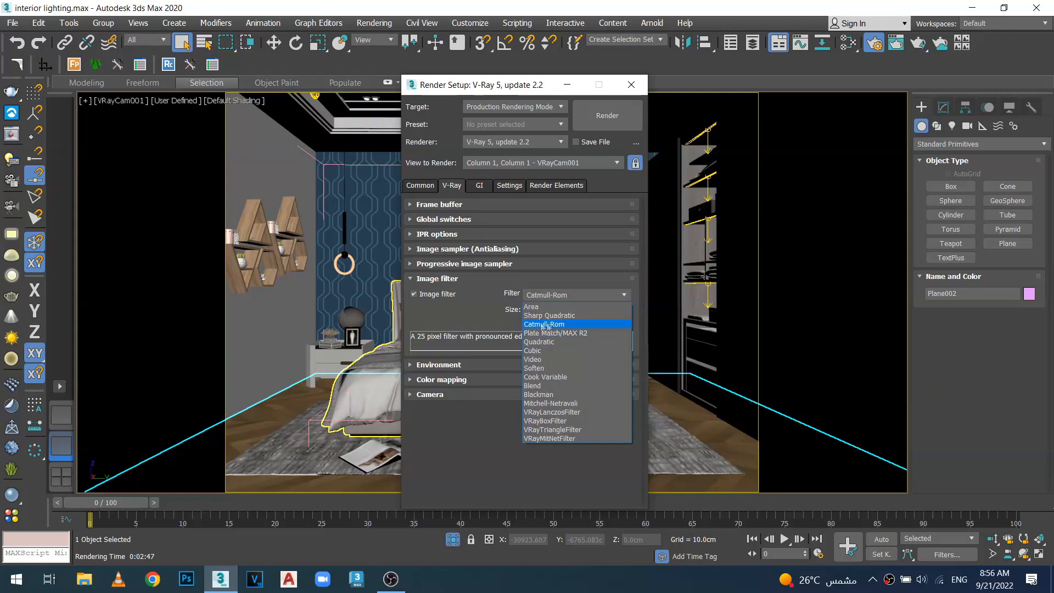
click(548, 323)
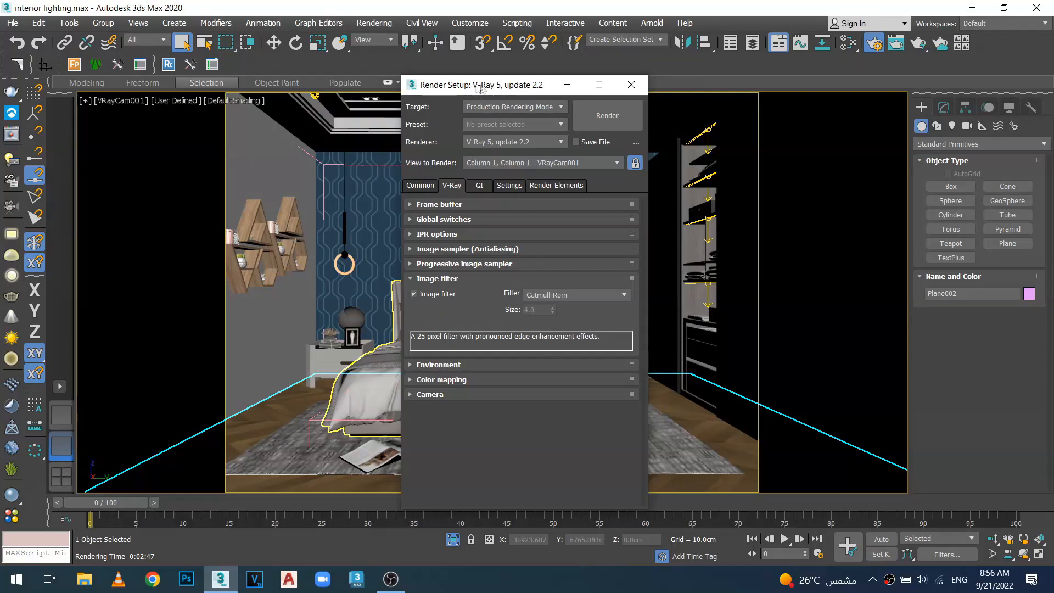
Step: Move the Render Setup dialog aside, try the VRayLanczosFilter image filter, and return to Catmull-Rom
drag(480, 87, 659, 111)
click(257, 211)
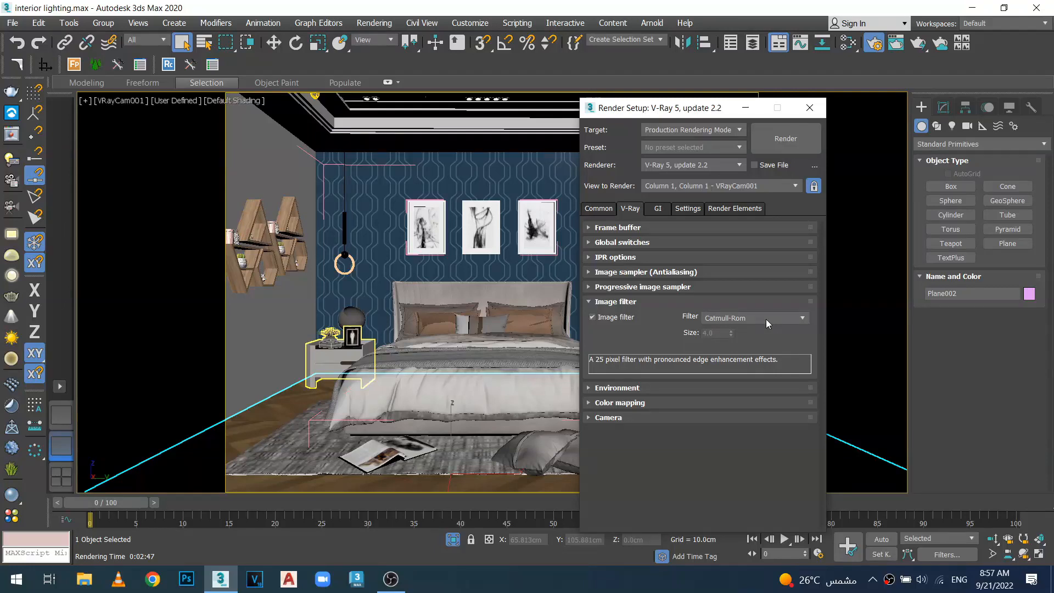
click(804, 319)
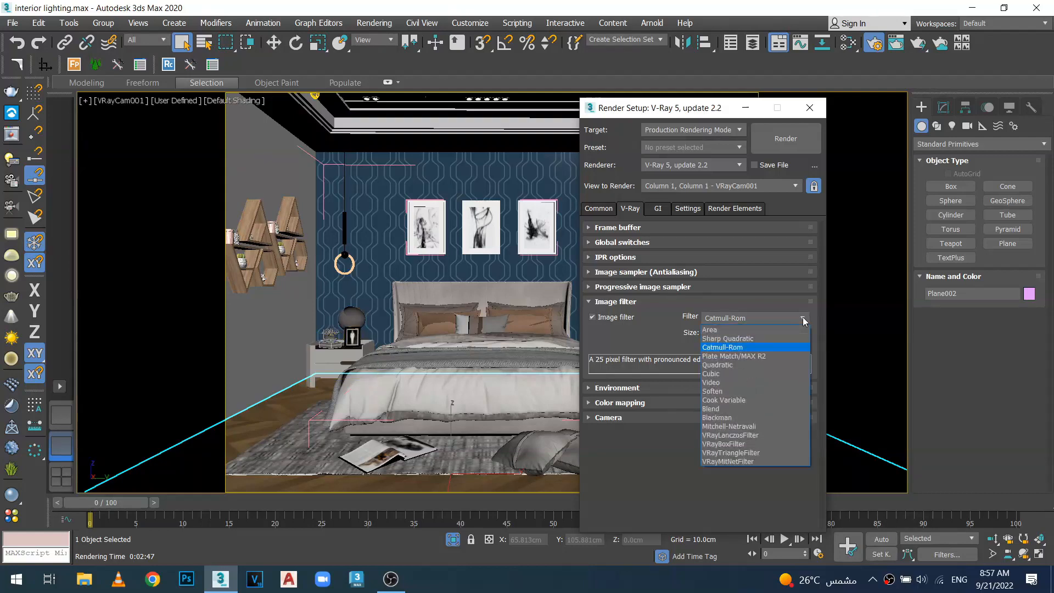
click(750, 435)
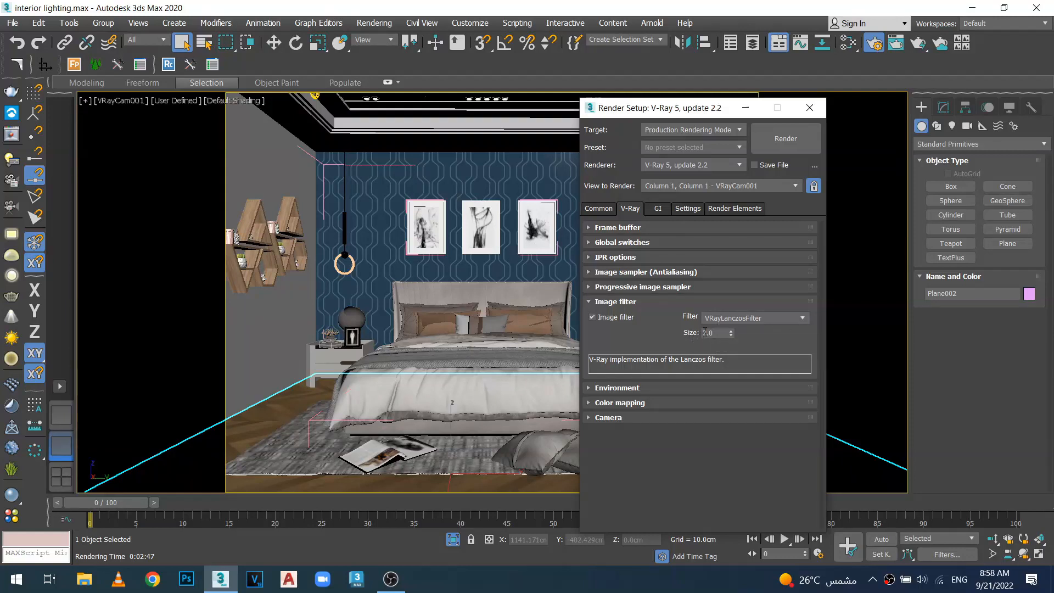
click(804, 319)
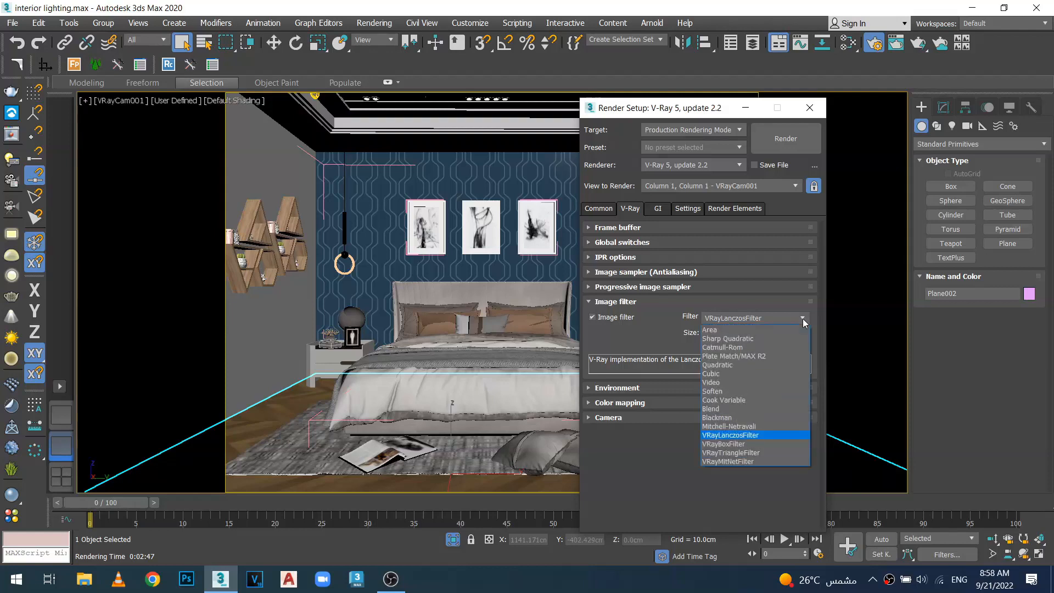
click(756, 347)
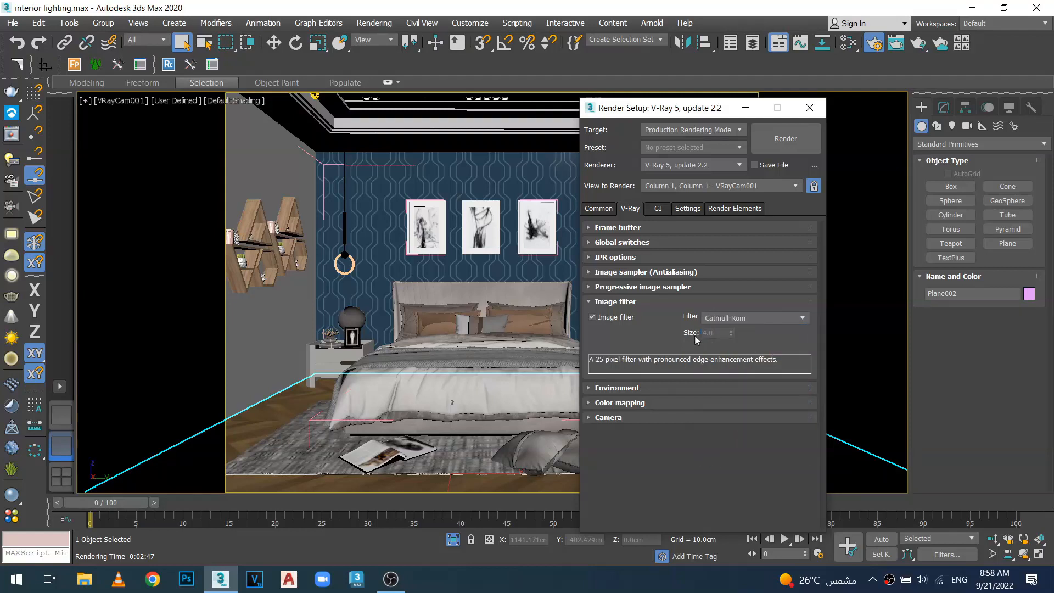
Step: Set the image filter to Area
click(804, 319)
click(770, 330)
click(802, 318)
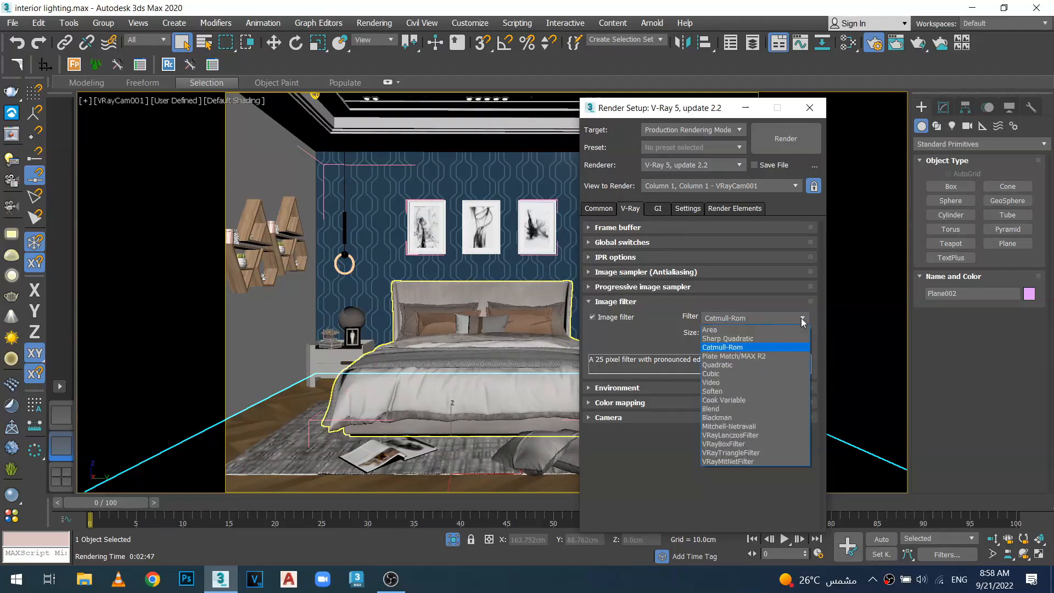
click(709, 330)
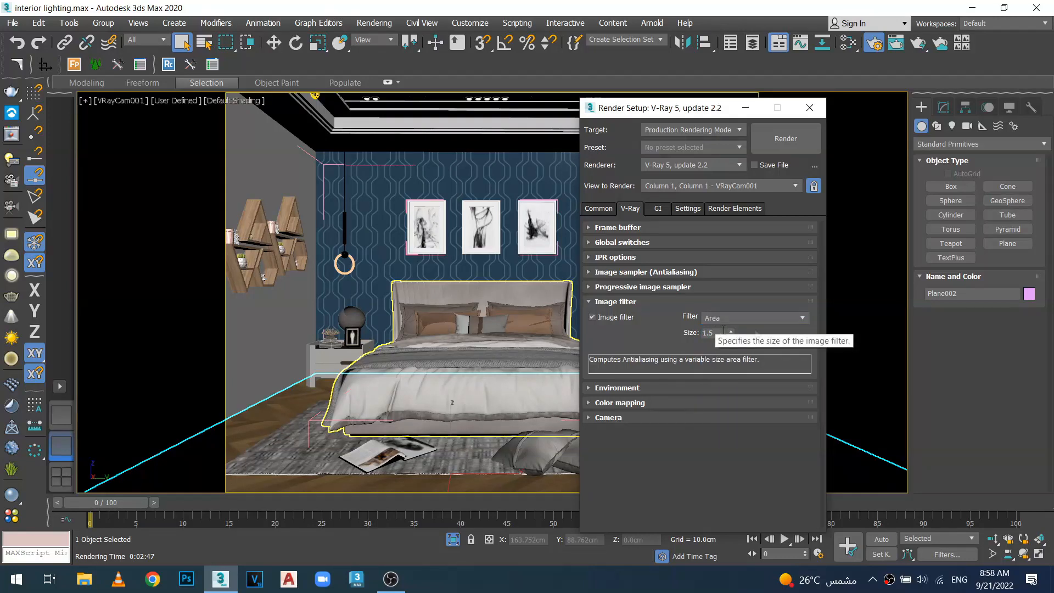
click(803, 319)
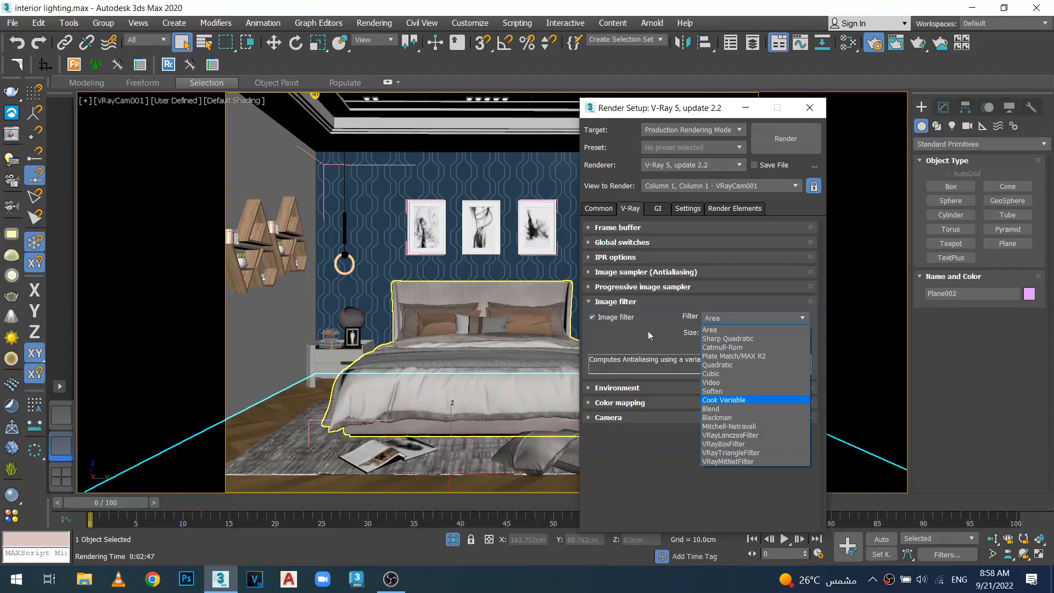
click(725, 328)
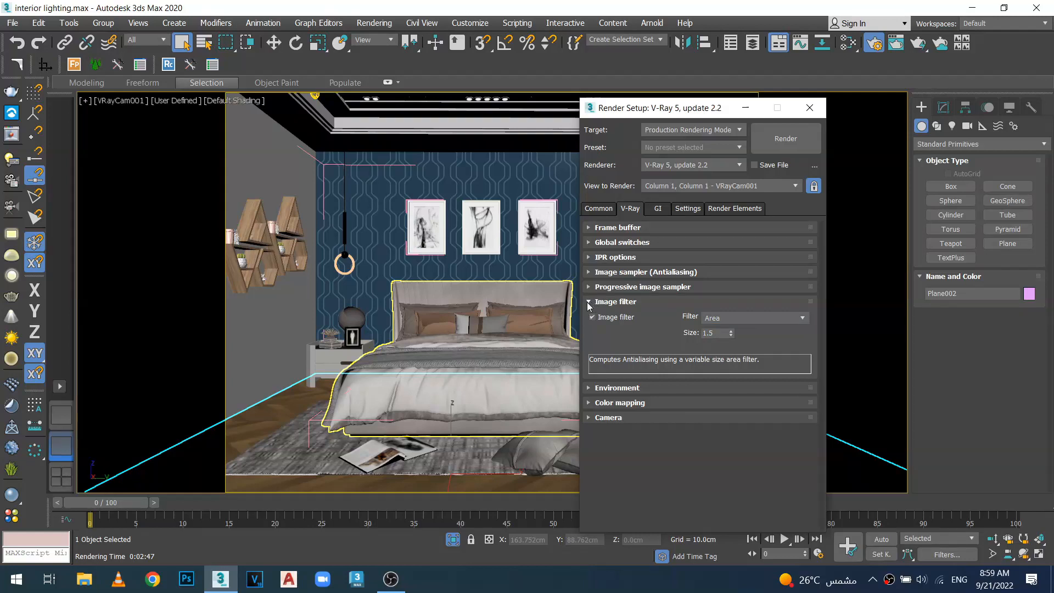
Step: Collapse the image filter settings and set the image sampler type to Bucket
click(589, 303)
click(588, 273)
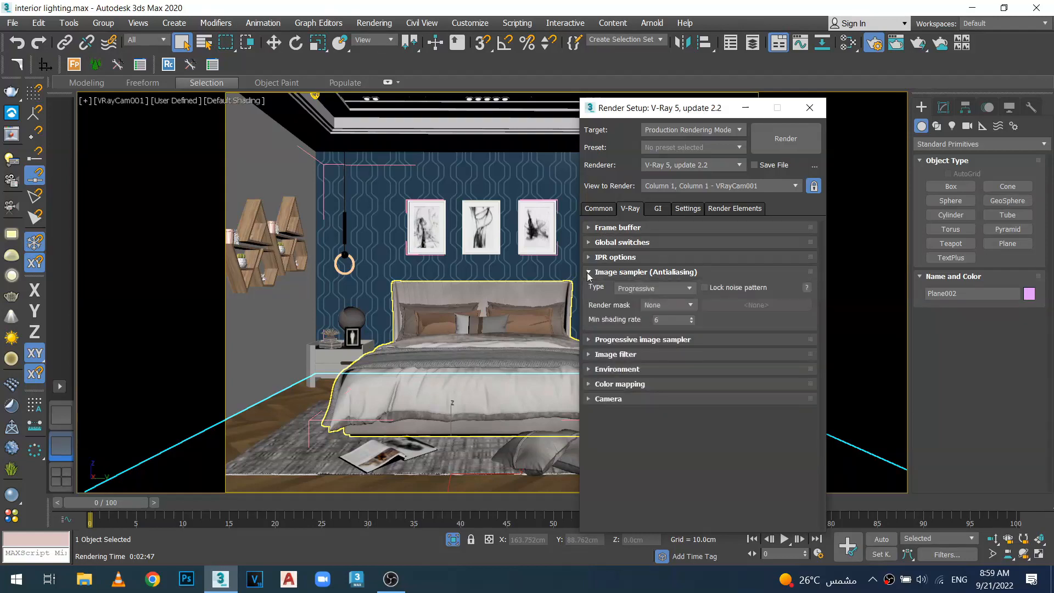
click(689, 289)
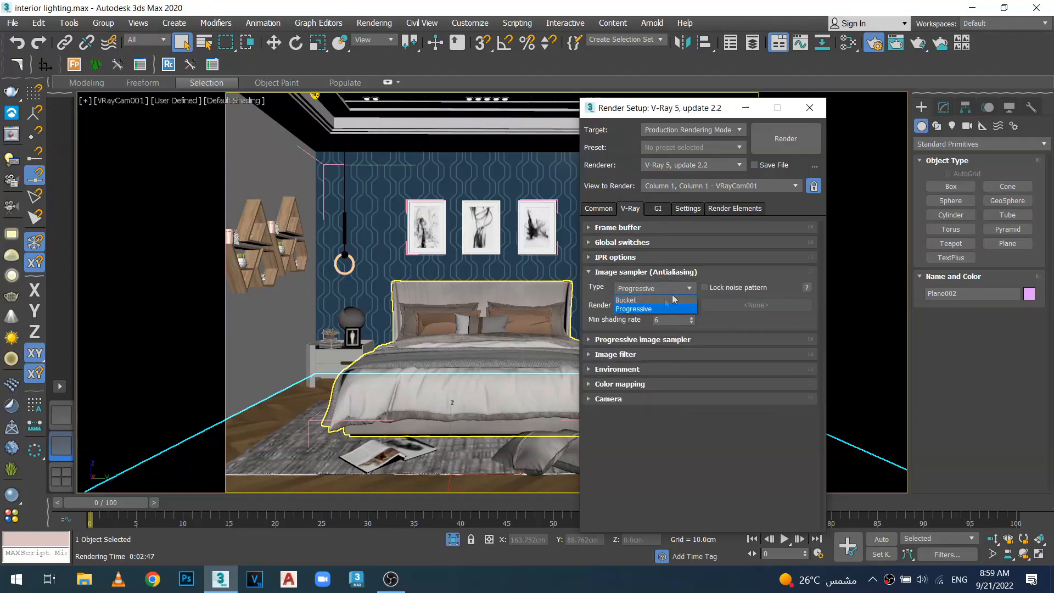
click(665, 300)
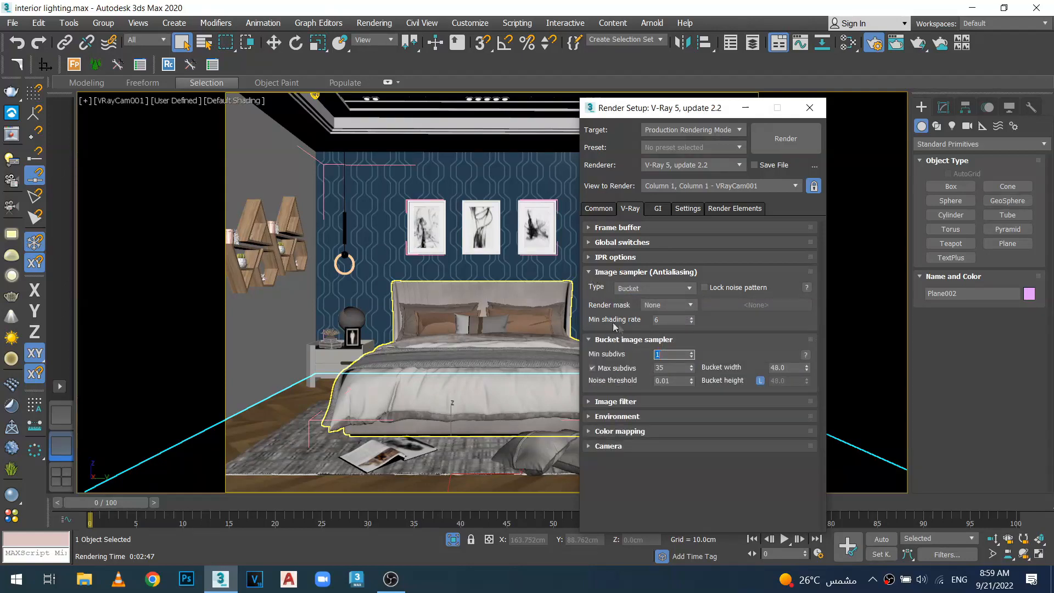
Step: Set the bucket sampler's max subdivs to 12 and its noise threshold to 0.008
key(Tab)
key(Return)
double_click(671, 381)
text(.0)
key(Return)
Step: Render the VRayCam001 view, save the finished image to the render history, and close the frame buffer
click(786, 140)
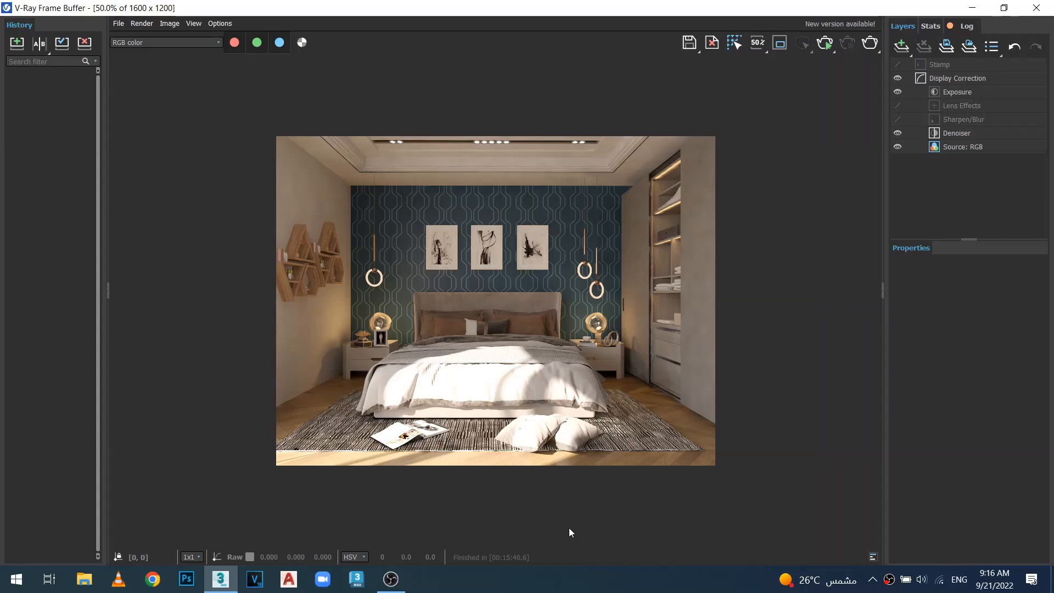
click(14, 40)
click(1038, 7)
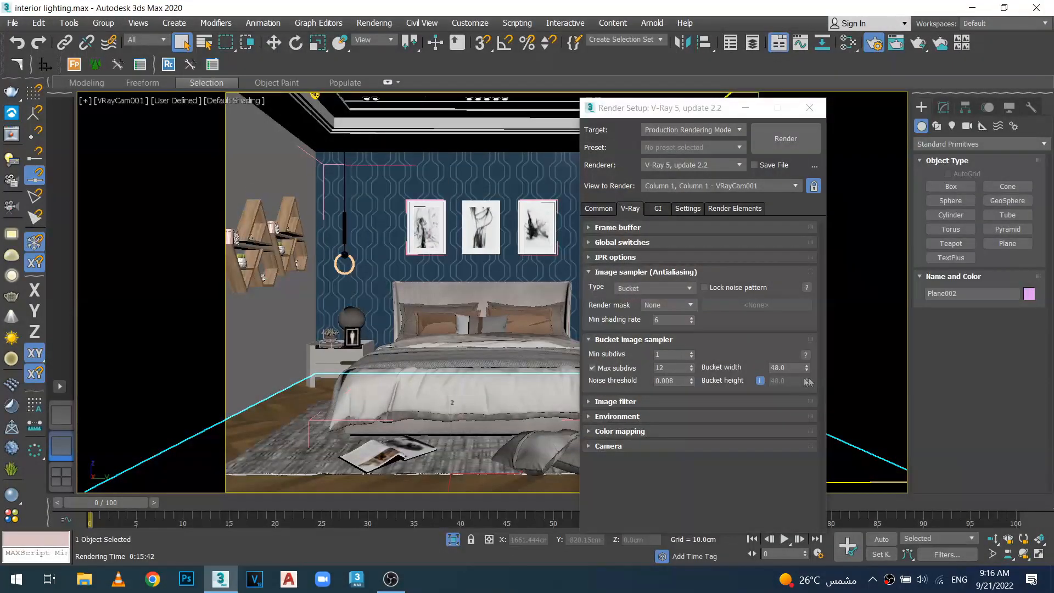
Step: Change the image filter to Catmull-Rom and render the camera view again
click(610, 401)
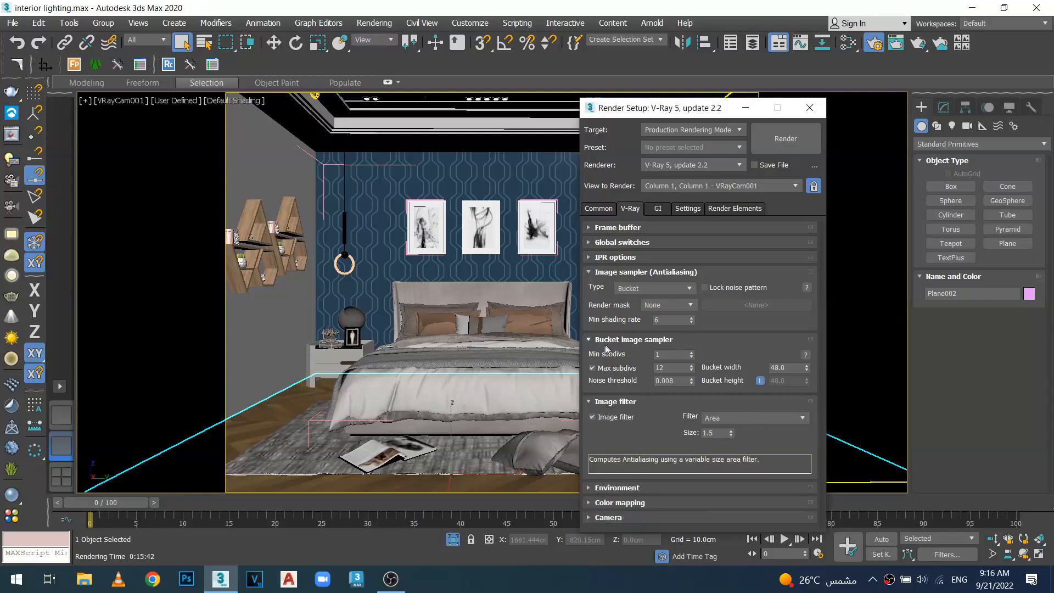
click(600, 340)
click(592, 273)
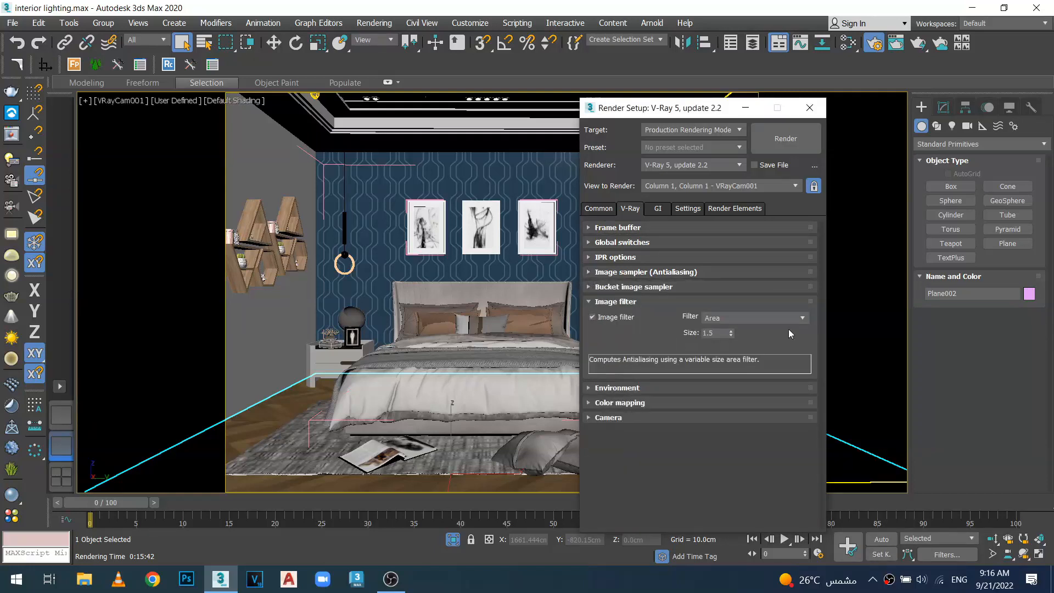
click(802, 318)
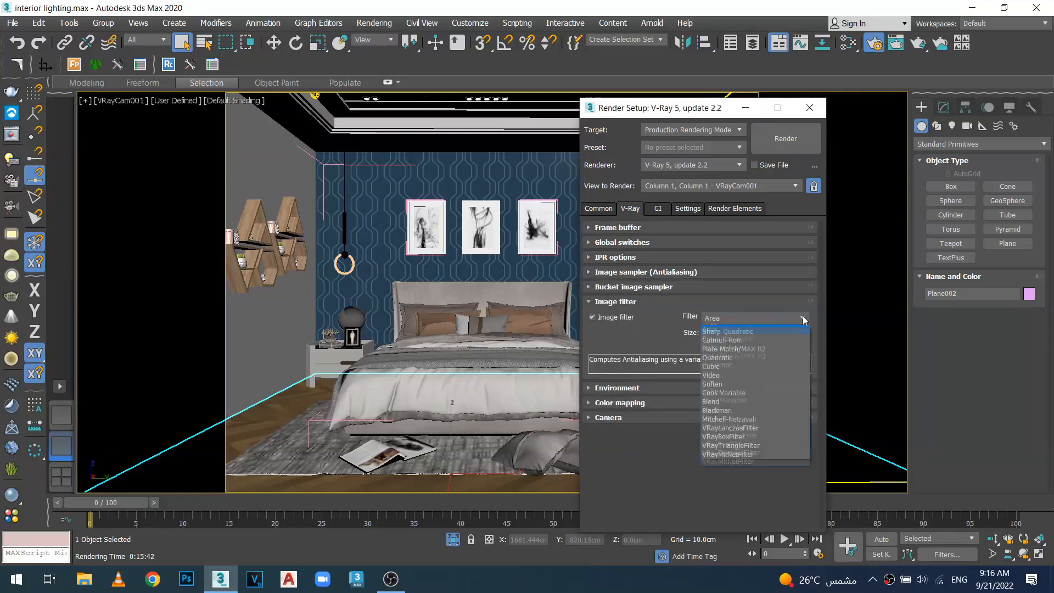
click(730, 348)
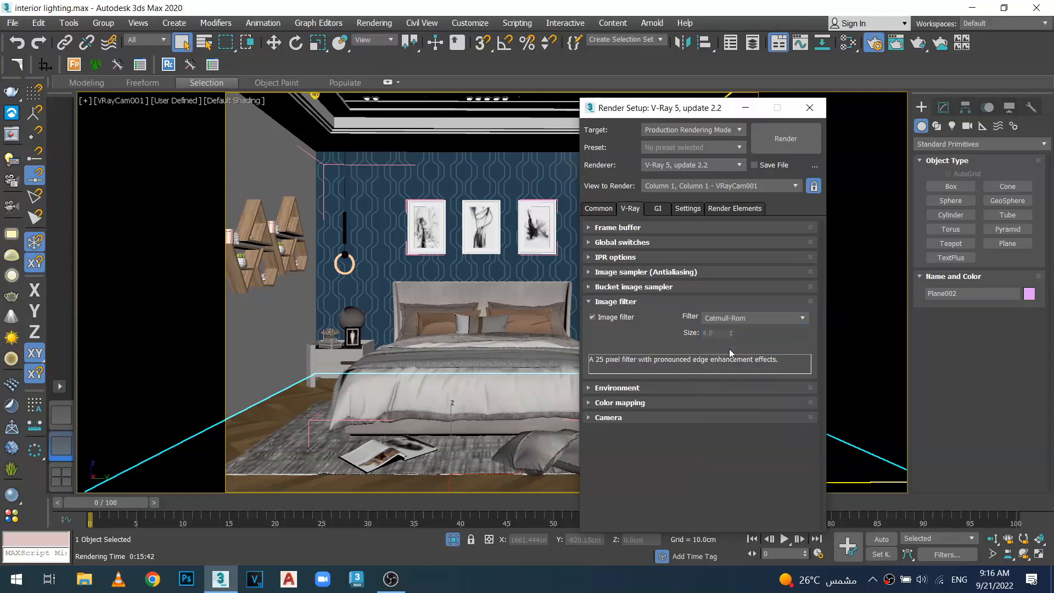
click(786, 139)
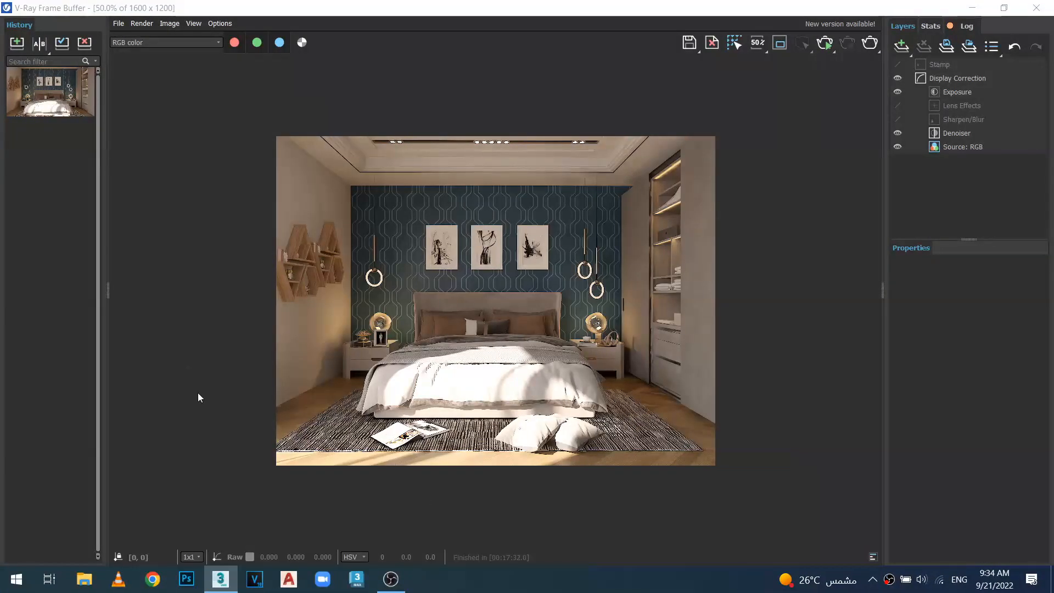
Step: Save the new render to the history and set up an A/B comparison, newest render as A and earlier one as B
click(21, 43)
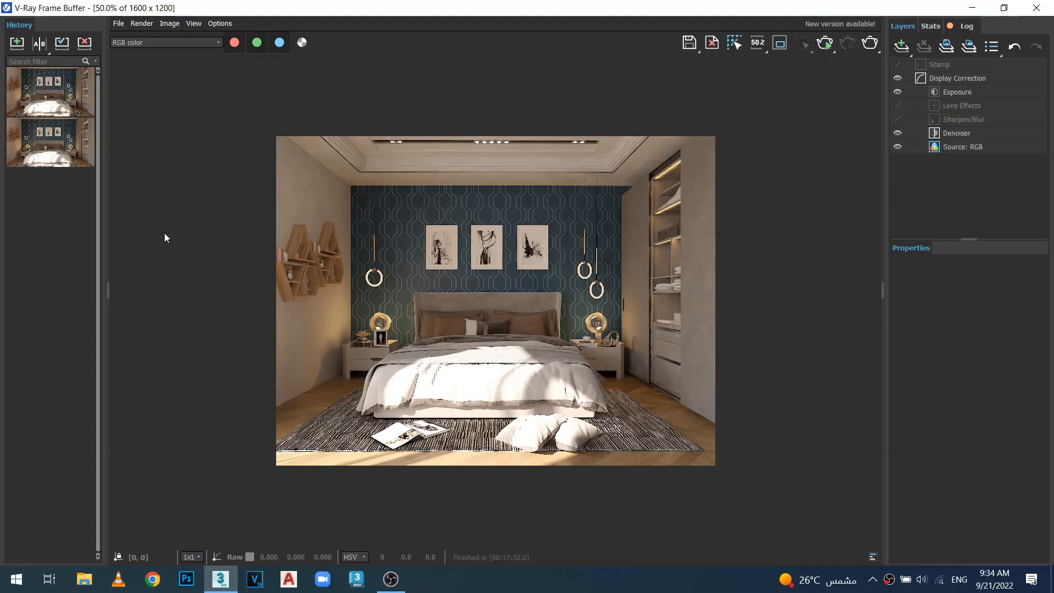
click(39, 44)
mouse_move(21, 90)
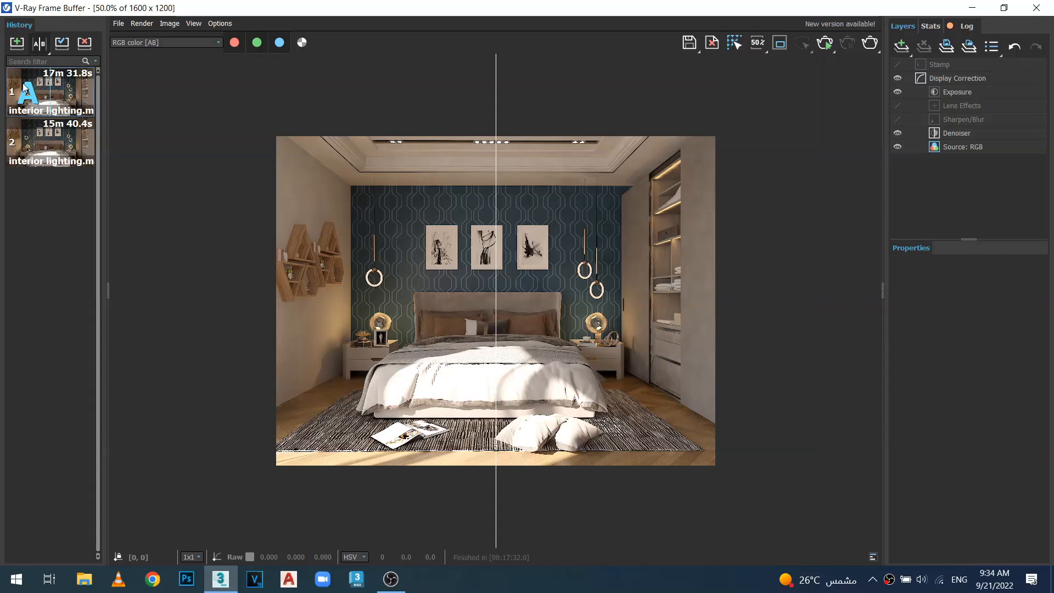
click(72, 143)
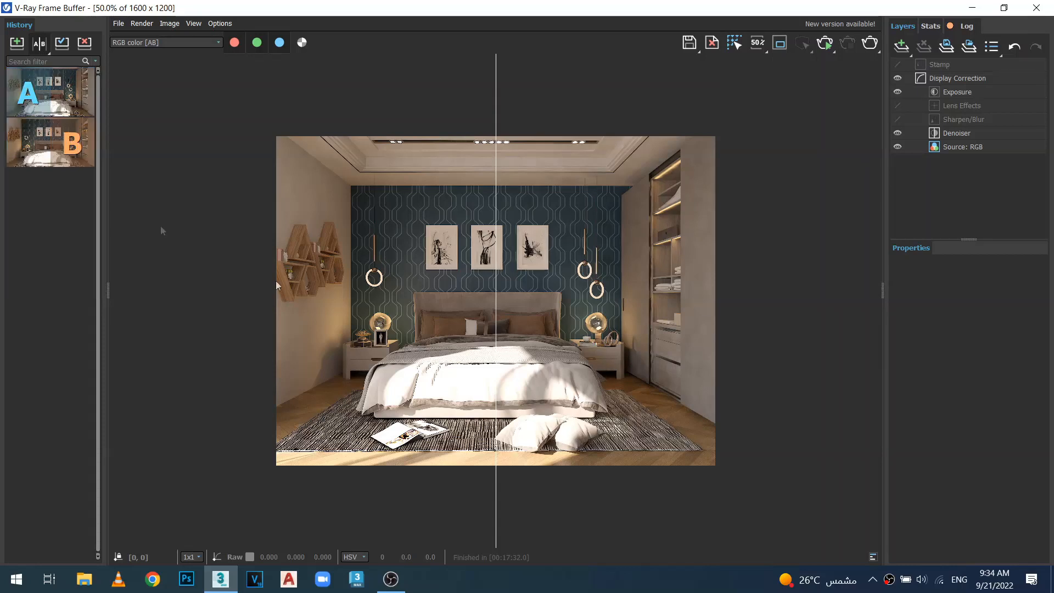
Step: Compare the two renders up close by sweeping the A/B divider across the bed wall, pendant lights and hexagonal wooden shelves
double_click(457, 279)
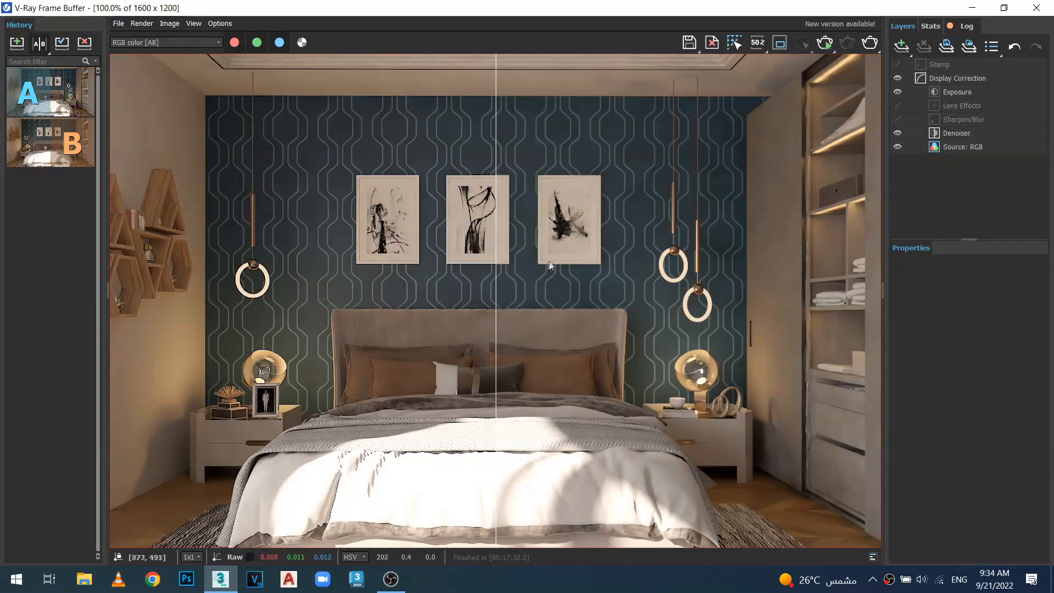
drag(494, 260, 697, 259)
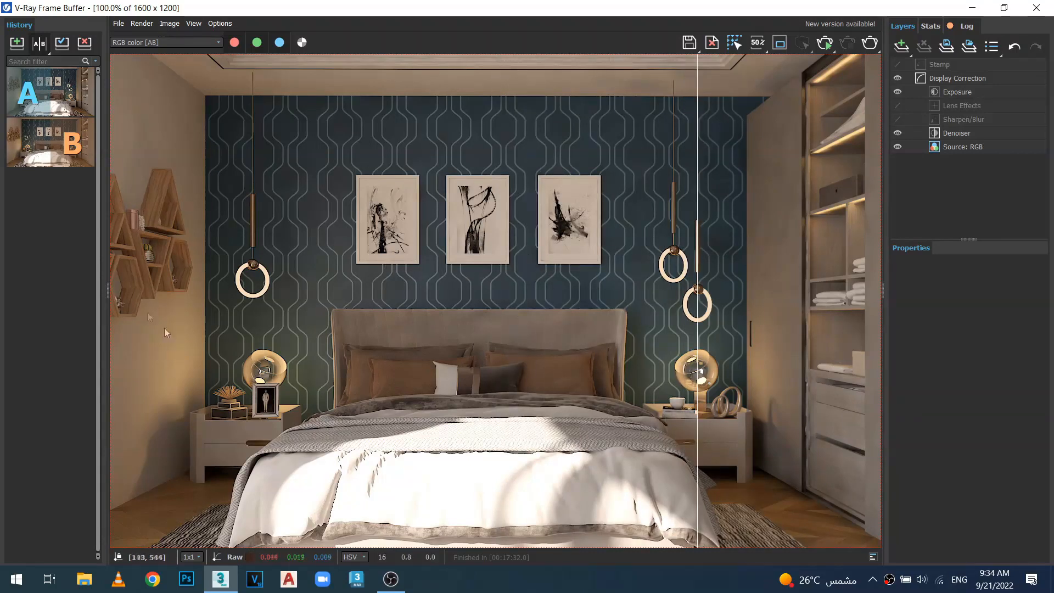
middle_drag(381, 311, 508, 312)
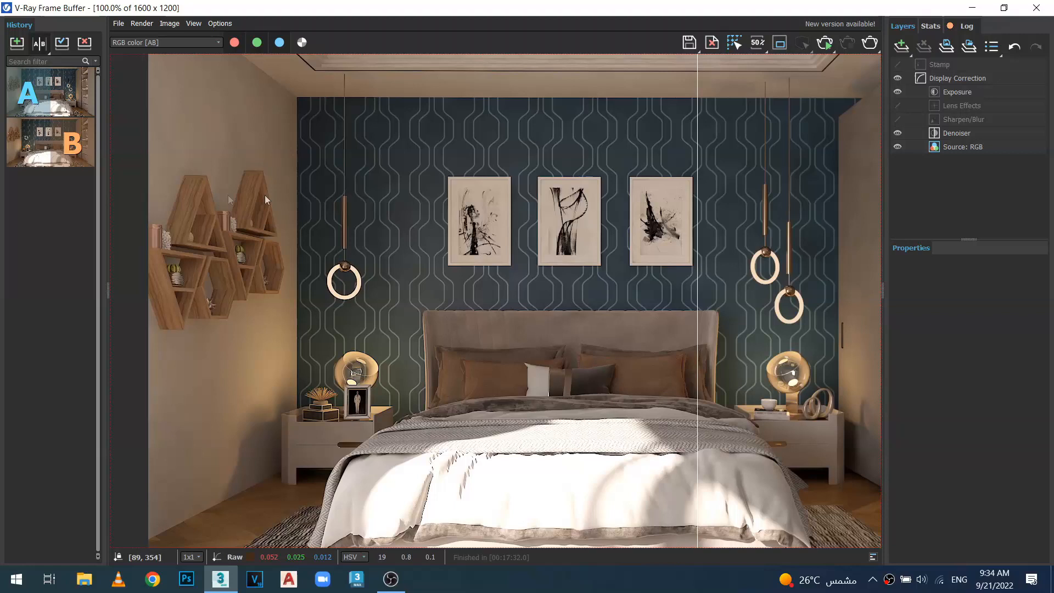
drag(696, 245, 294, 248)
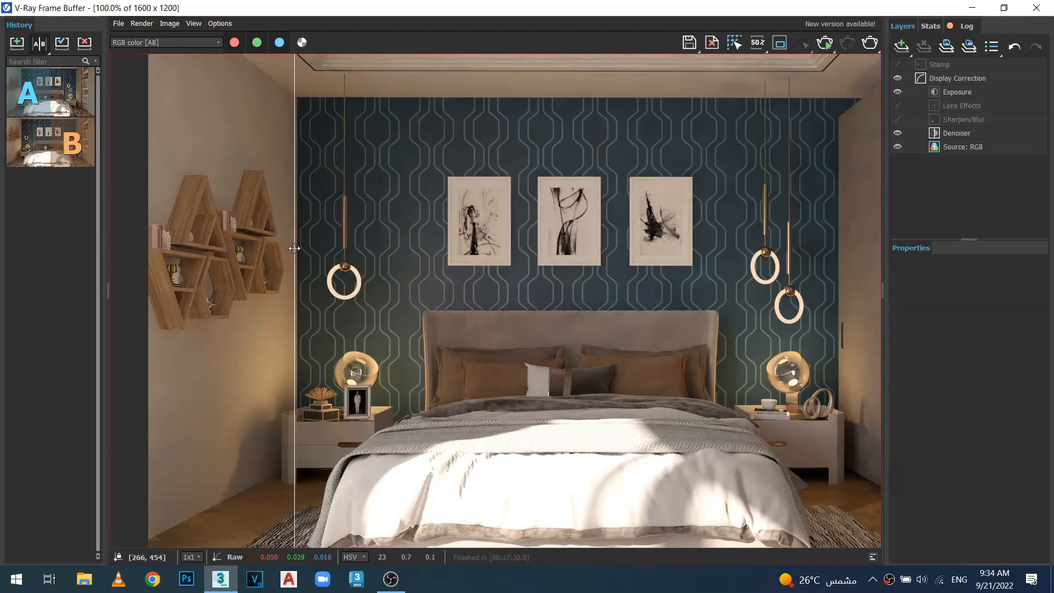
scroll(208, 204, up, 2)
middle_drag(239, 240, 456, 245)
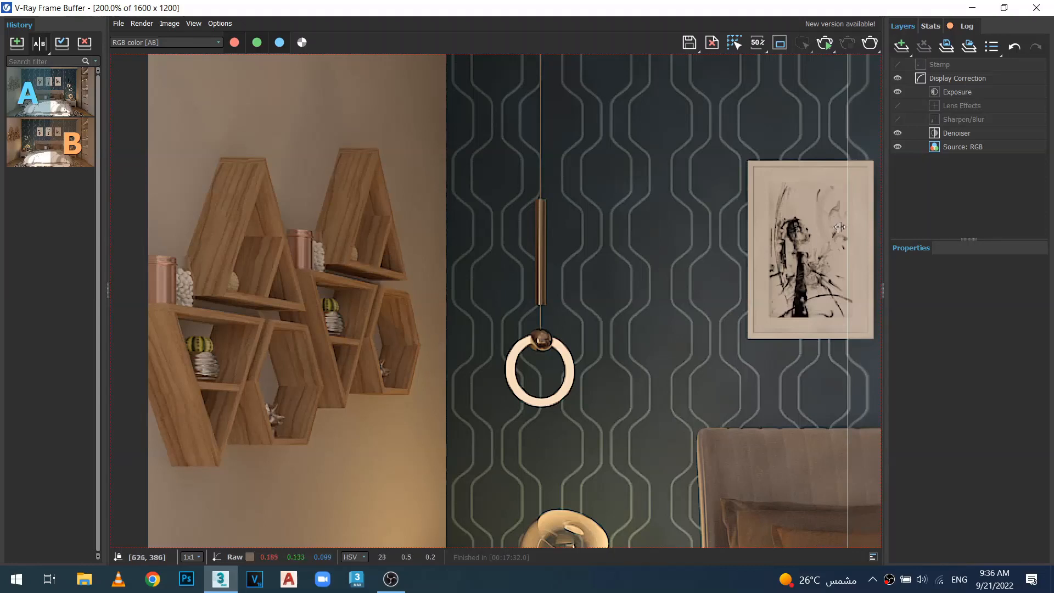
Step: Compare the Catmull-Rom and Area renders around the framed artworks above the bed by sweeping the A/B divider across them
drag(846, 219, 797, 233)
middle_drag(626, 201, 578, 249)
scroll(505, 262, up, 2)
scroll(525, 268, down, 1)
scroll(459, 254, down, 1)
scroll(459, 254, up, 1)
scroll(662, 183, down, 1)
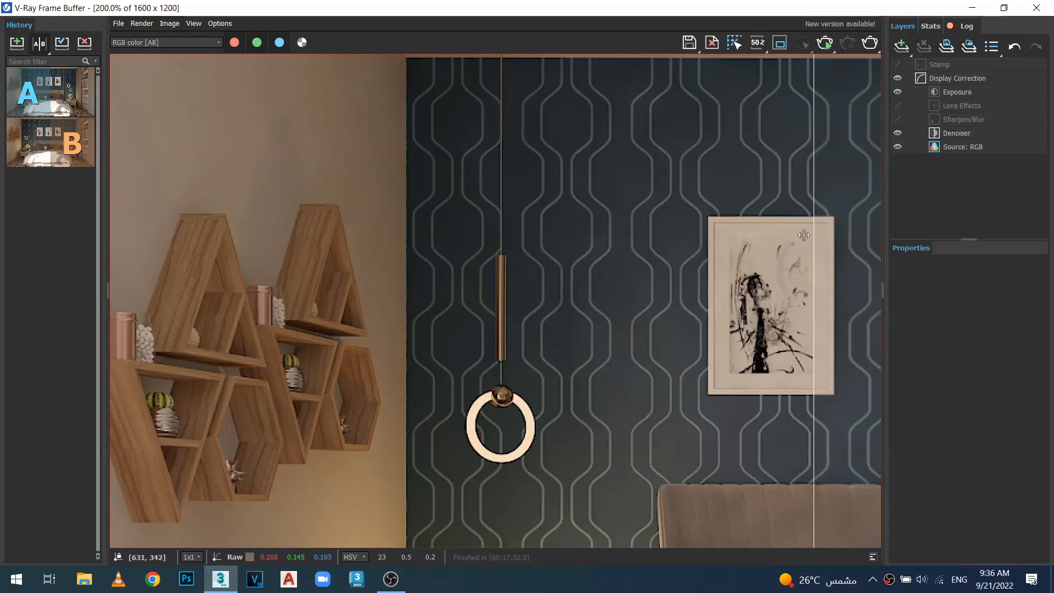
drag(813, 233, 679, 231)
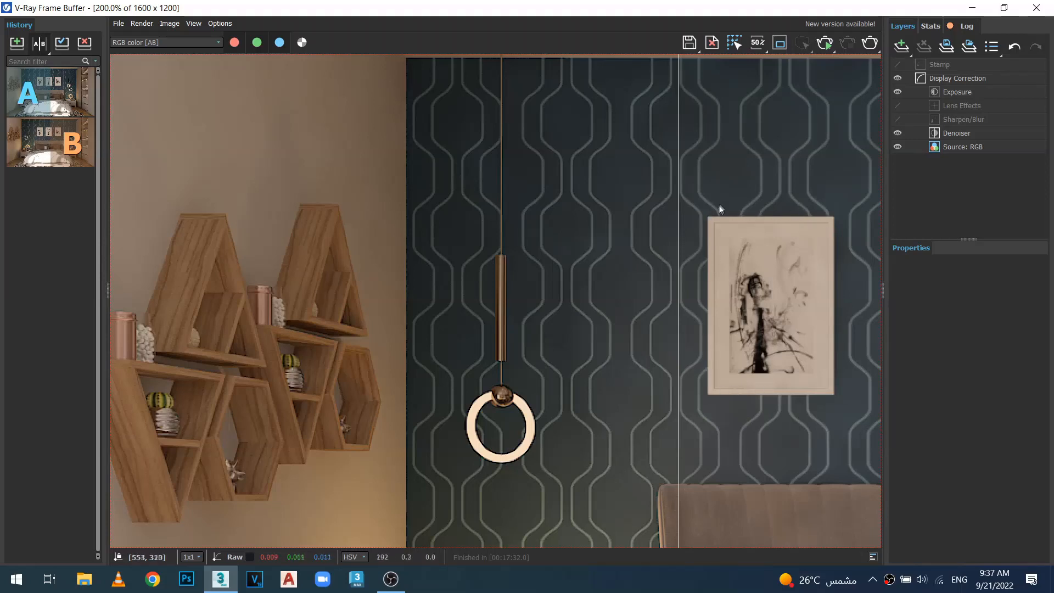
drag(679, 211, 747, 213)
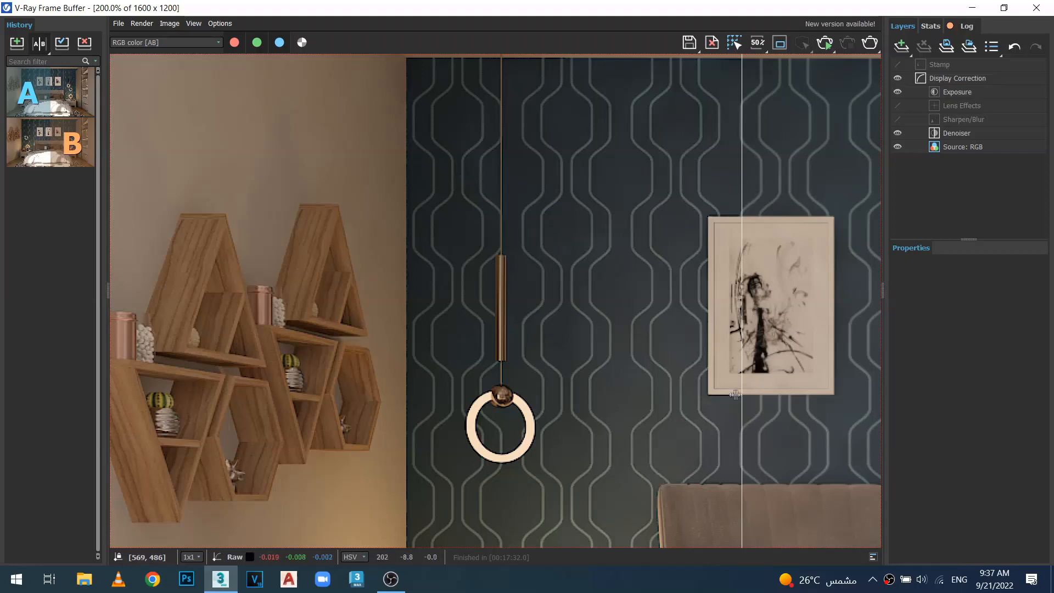
drag(741, 293, 769, 294)
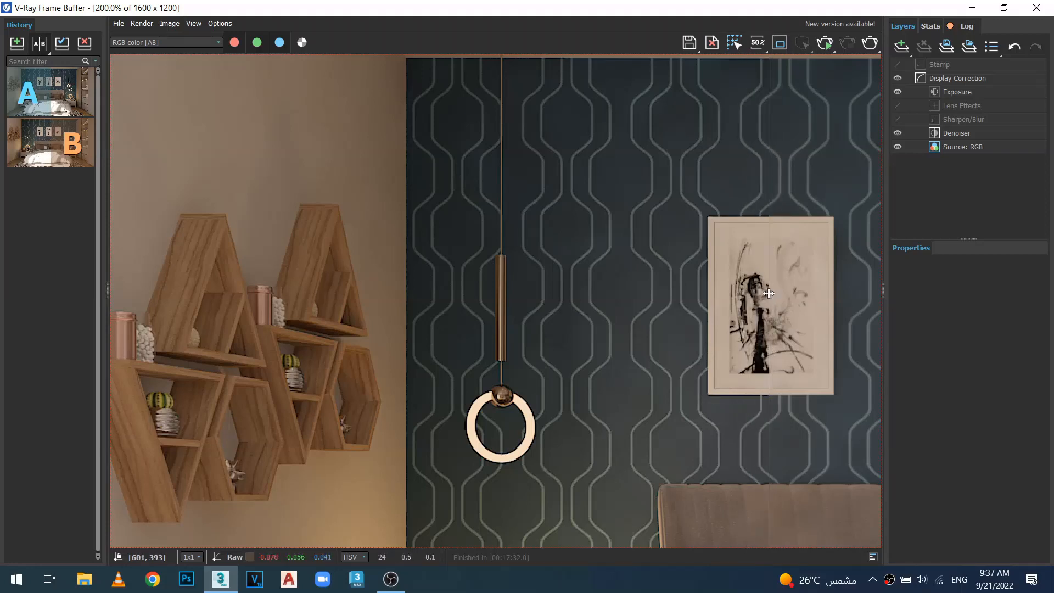
middle_drag(780, 335, 606, 328)
drag(772, 288, 610, 283)
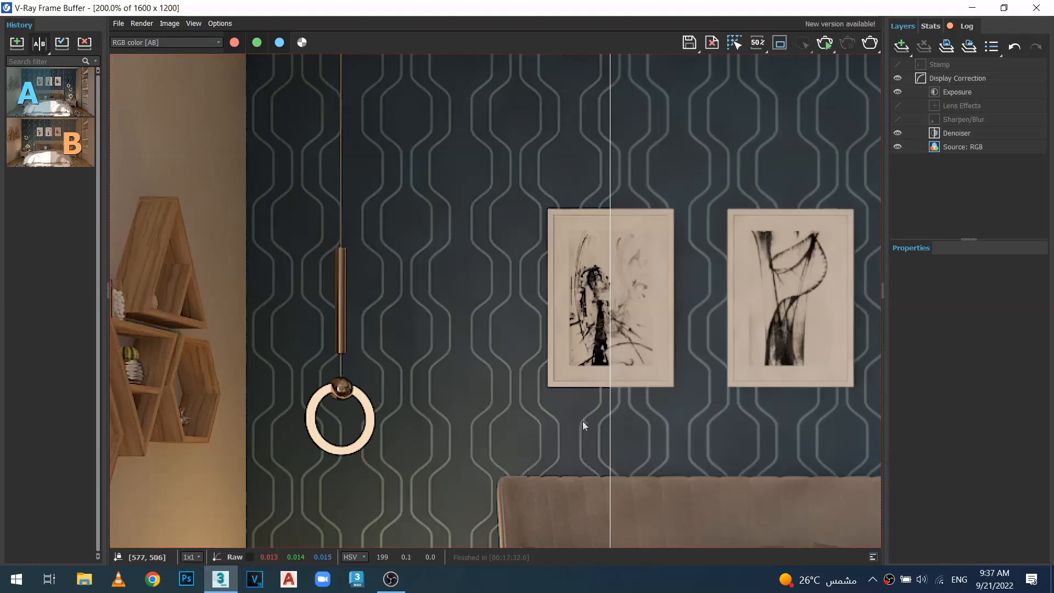
Step: Compare both renders across the headboard, ring pendant light and bedside lamp with the A/B divider
middle_drag(562, 515, 594, 311)
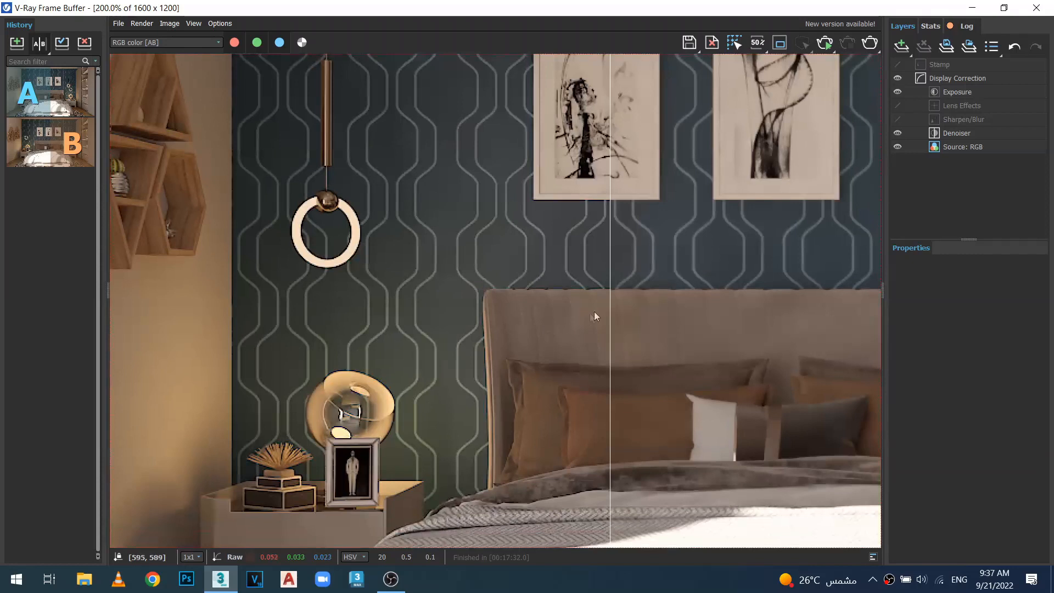
drag(609, 301, 472, 303)
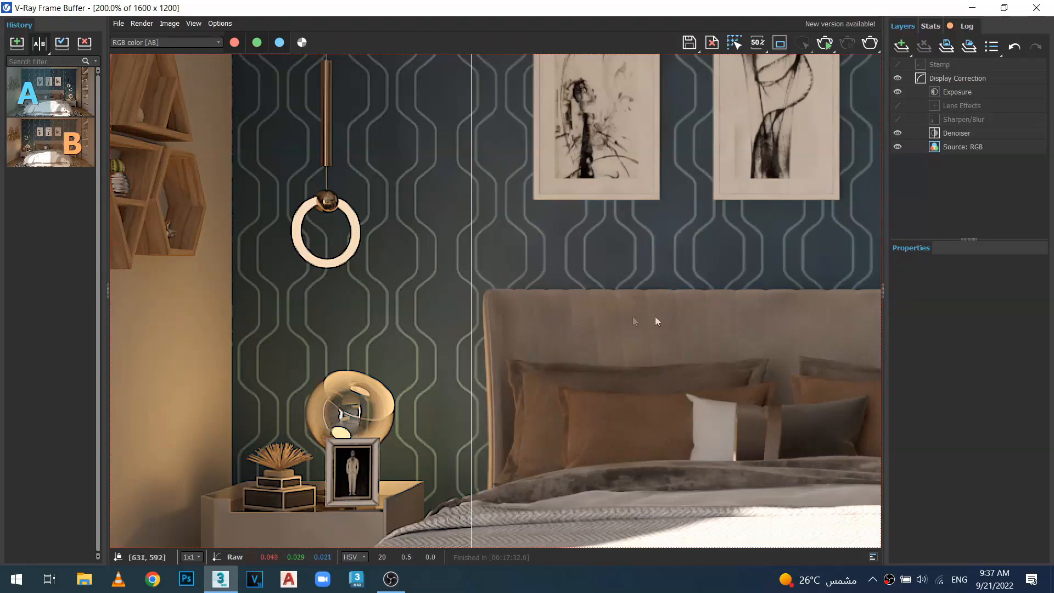
drag(472, 298, 658, 285)
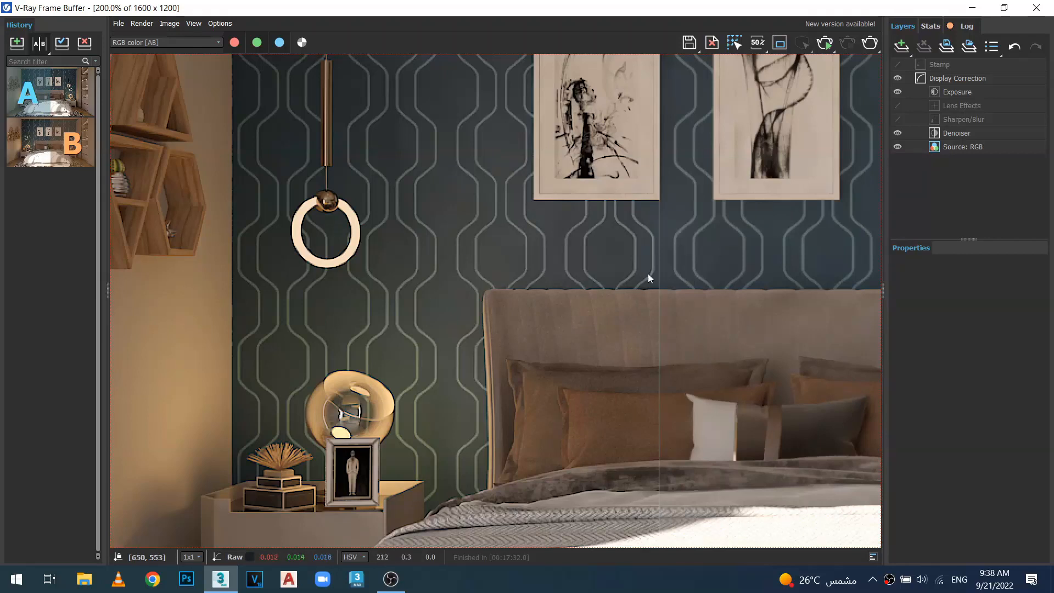
drag(658, 274, 281, 260)
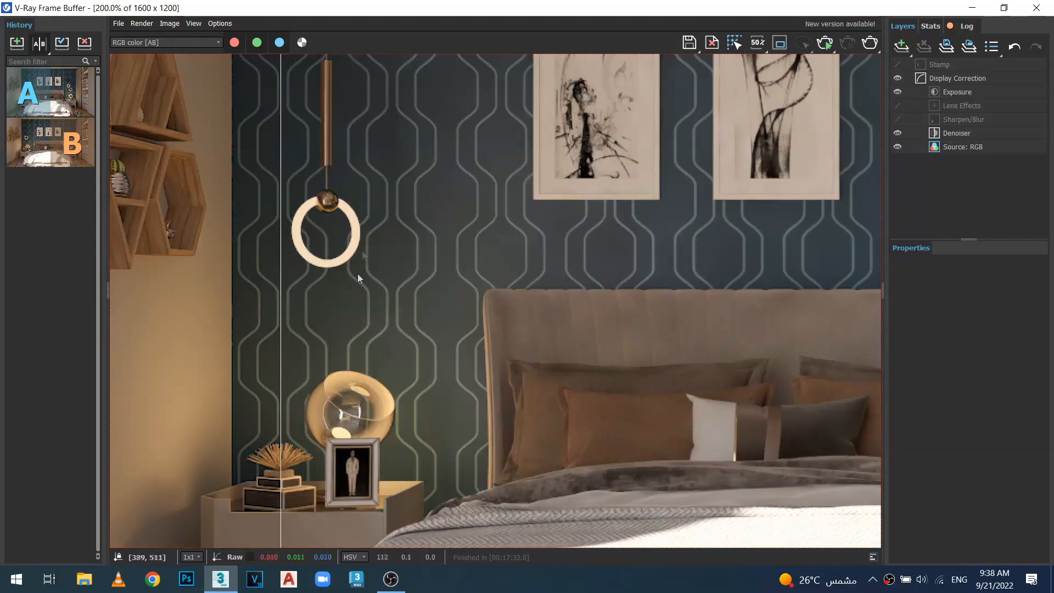
drag(282, 211, 324, 212)
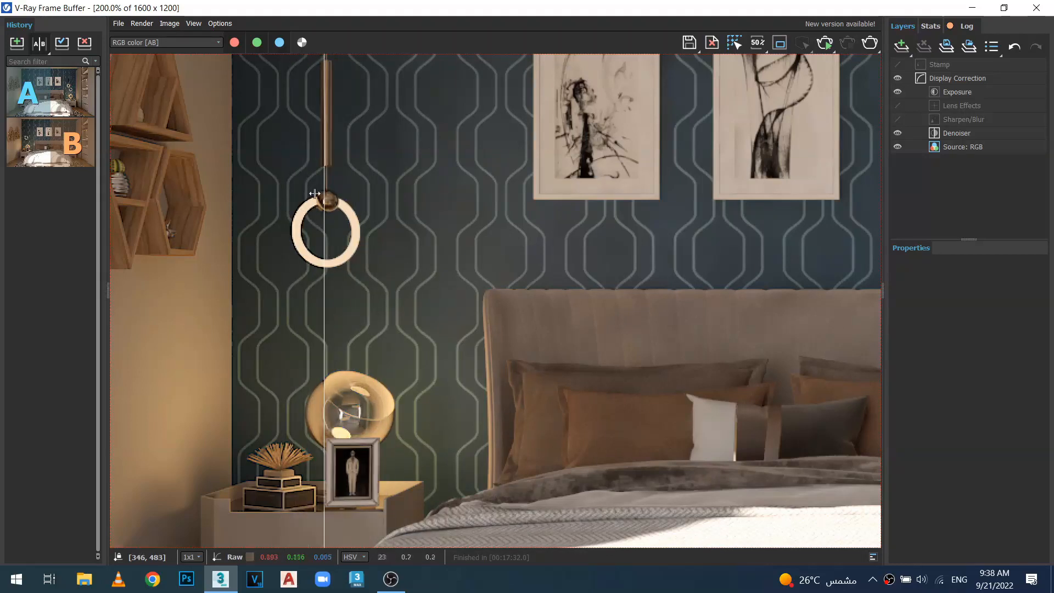
scroll(322, 210, up, 1)
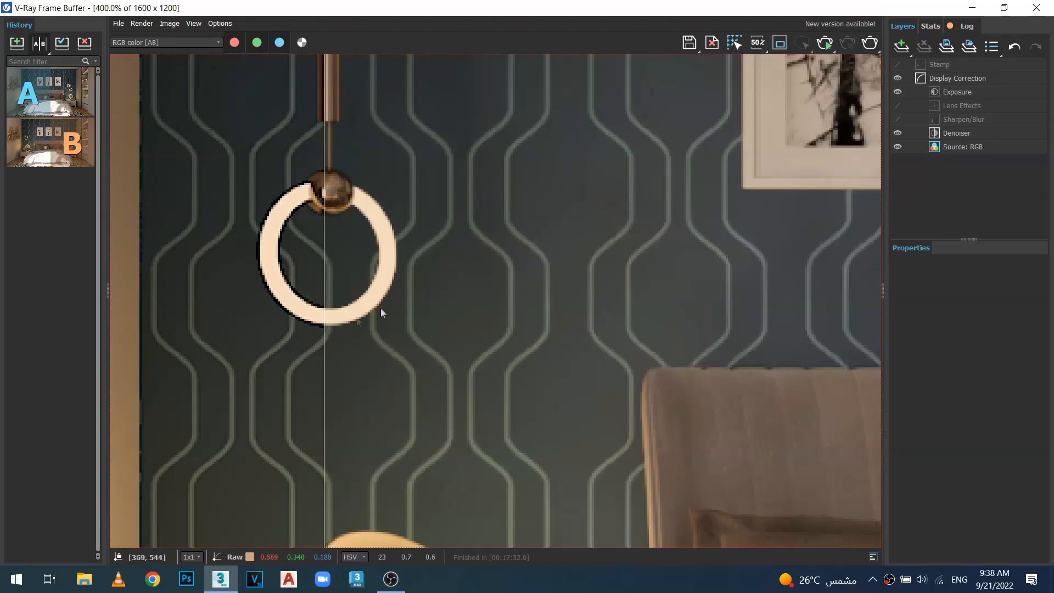
scroll(337, 246, down, 2)
scroll(319, 296, up, 2)
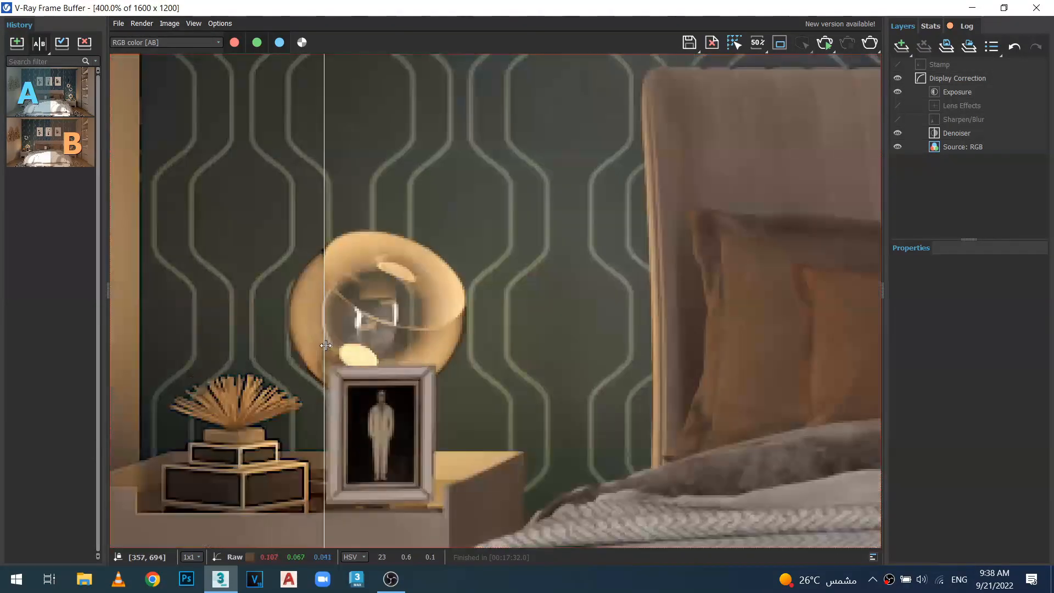
drag(319, 296, 504, 306)
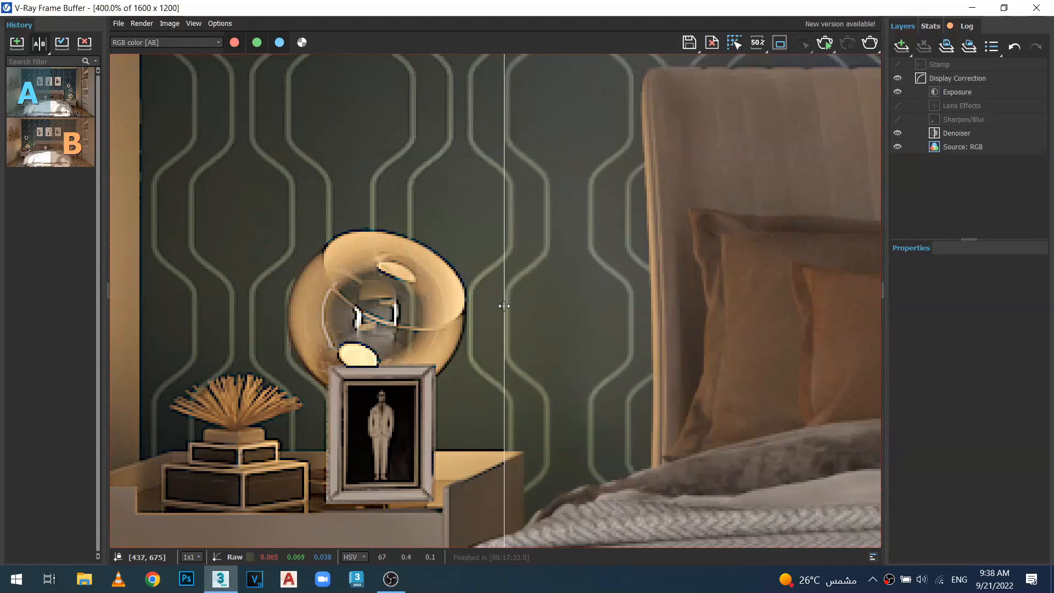
scroll(408, 300, down, 2)
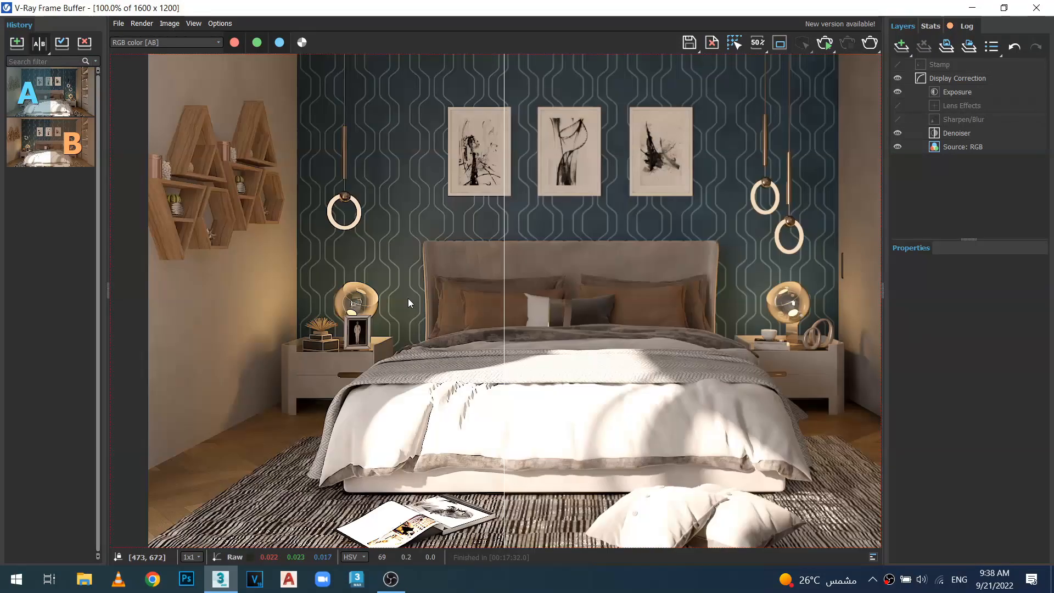
Step: Compare both renders where the patterned wallpaper meets the shelf wall, sweeping the A/B divider over the corner
middle_drag(304, 248, 559, 360)
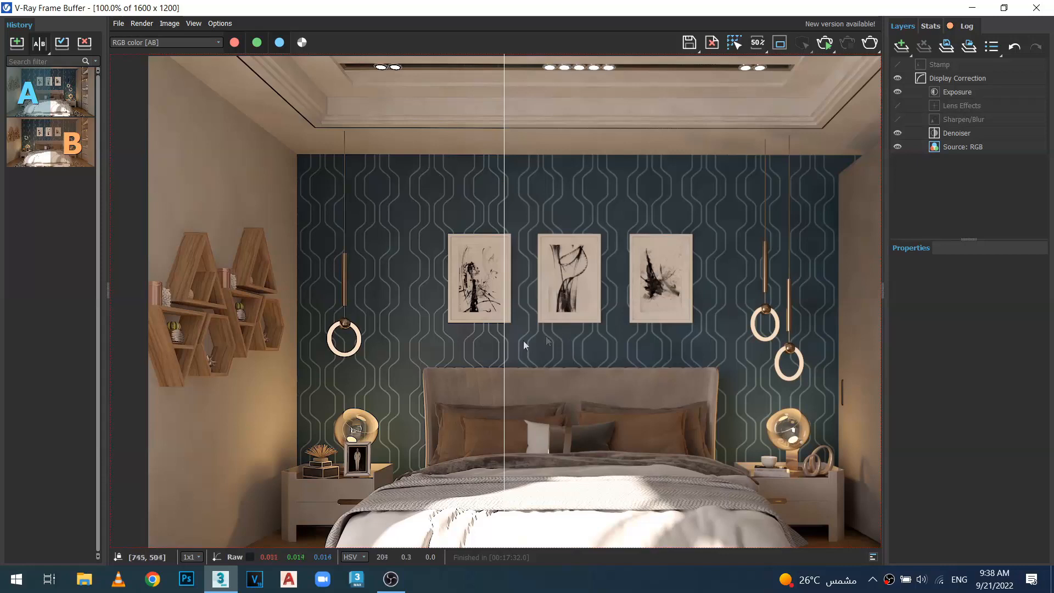
drag(503, 324, 306, 325)
scroll(307, 274, up, 1)
drag(301, 271, 235, 272)
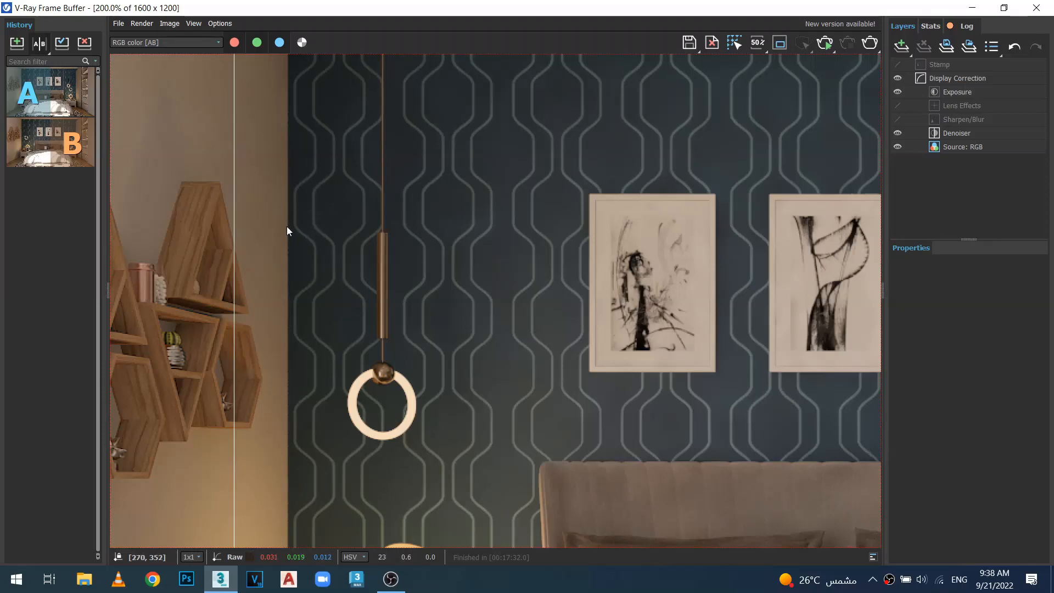
drag(233, 214, 353, 212)
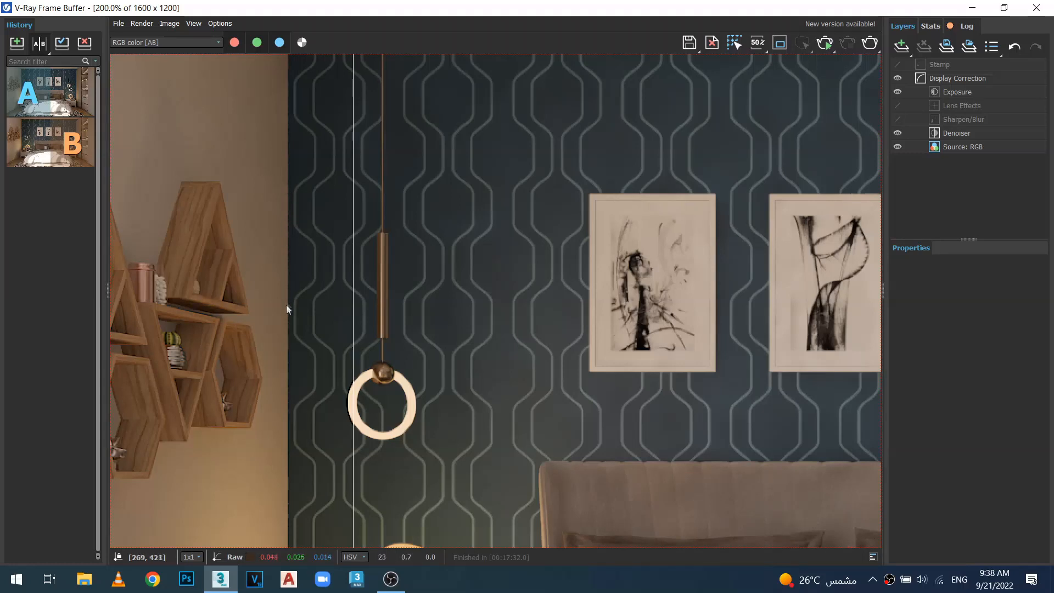
drag(353, 218, 264, 235)
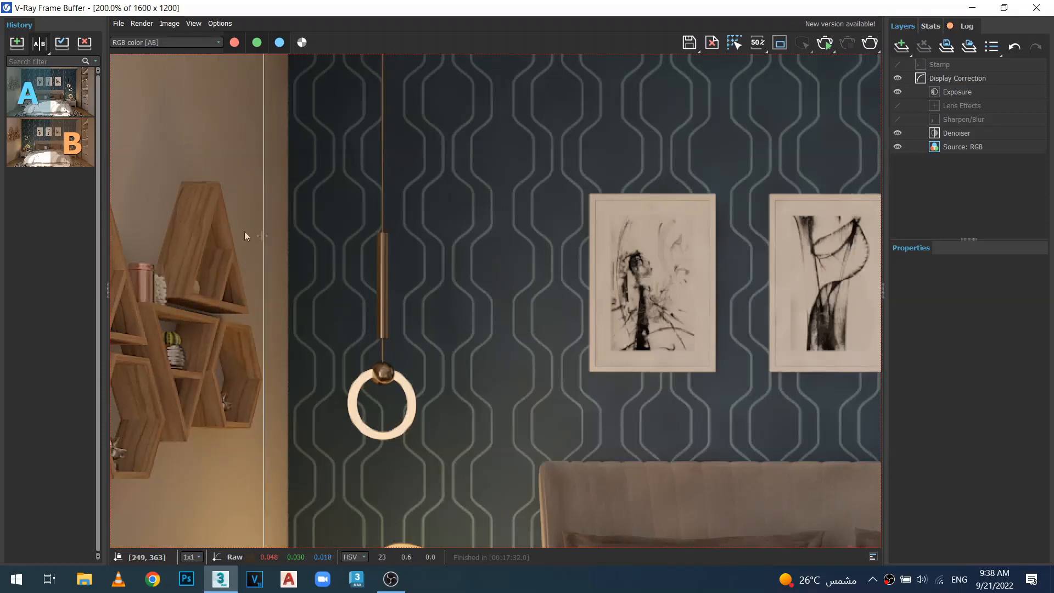
scroll(213, 311, down, 3)
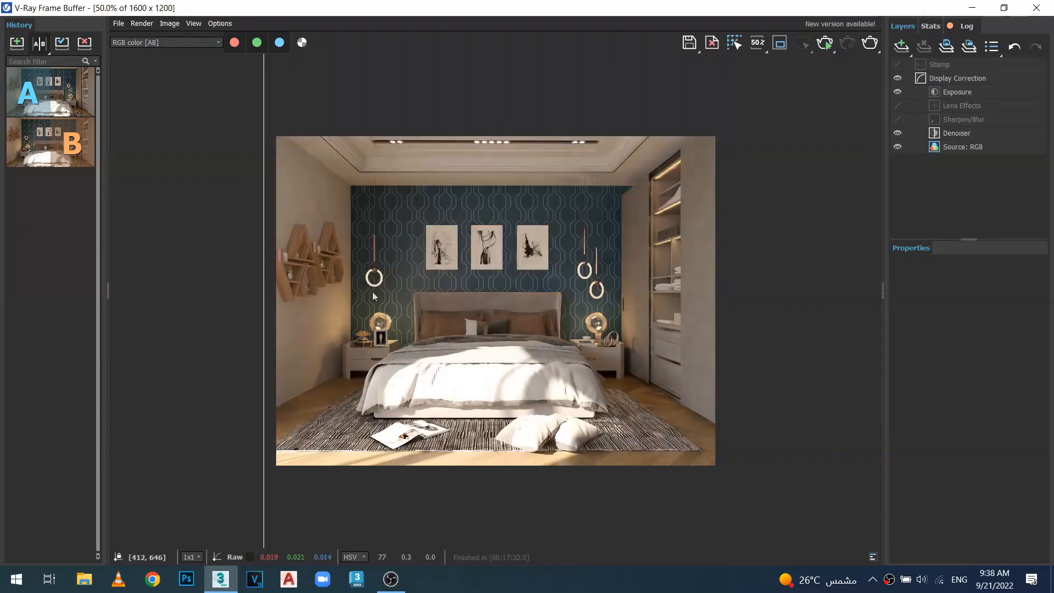
Step: End the A/B comparison and render the camera view again with the image filter changed to VRayLanczosFilter
click(39, 44)
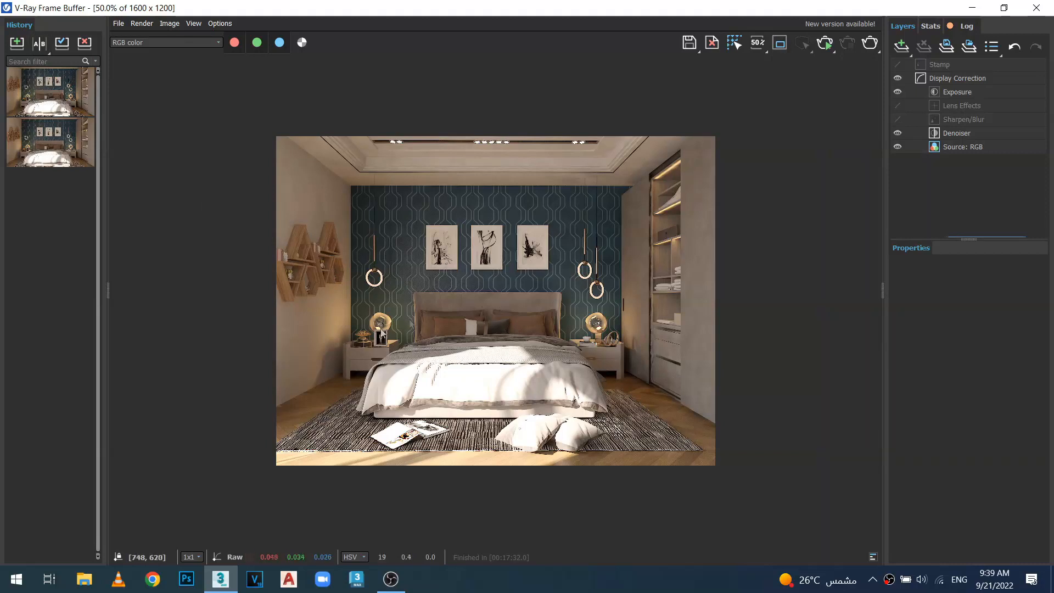
click(1037, 8)
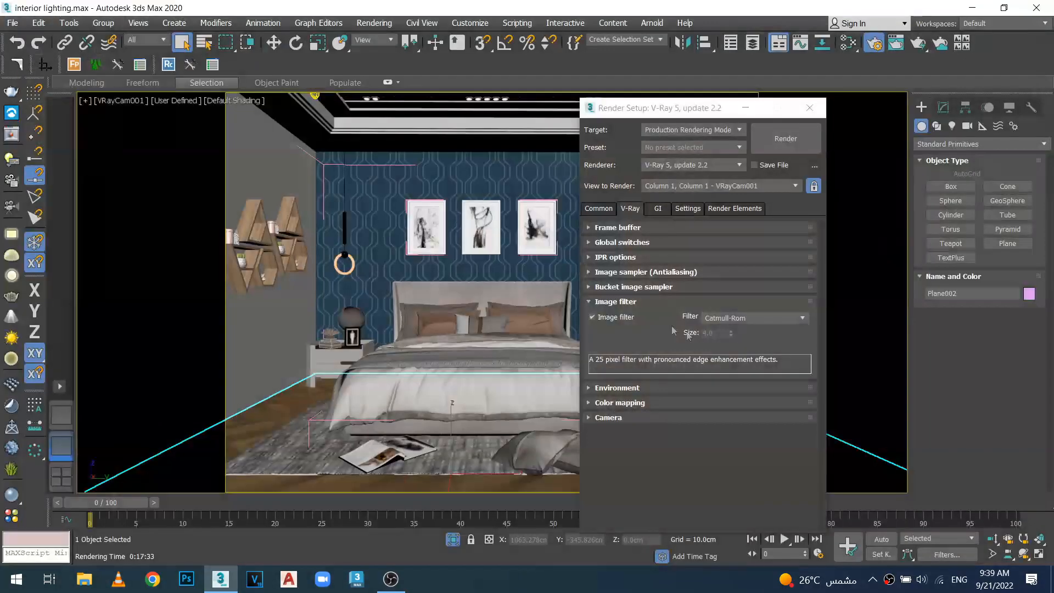
click(803, 318)
click(803, 318)
click(804, 319)
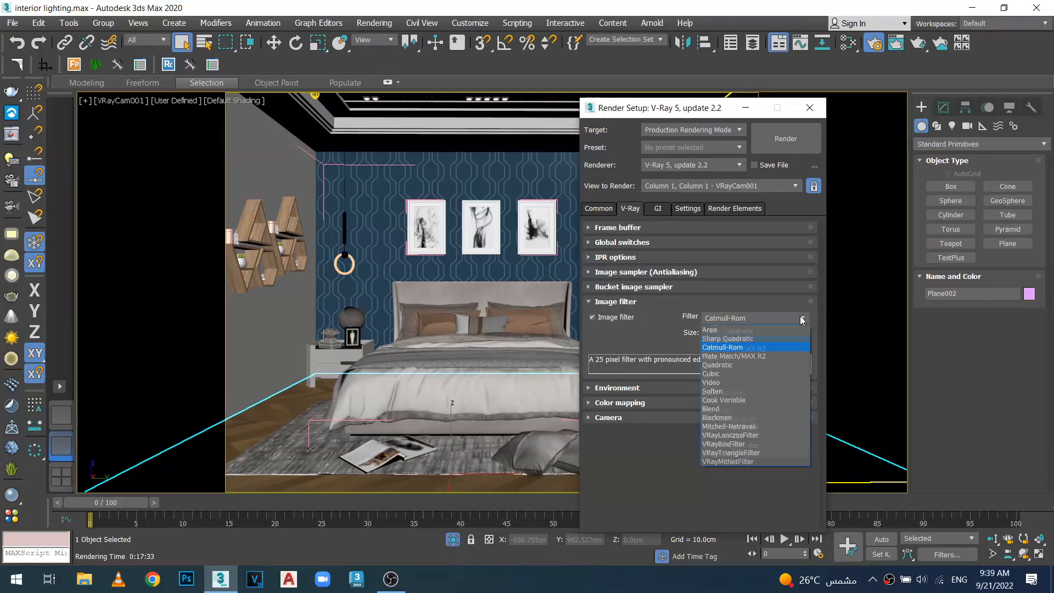
click(753, 435)
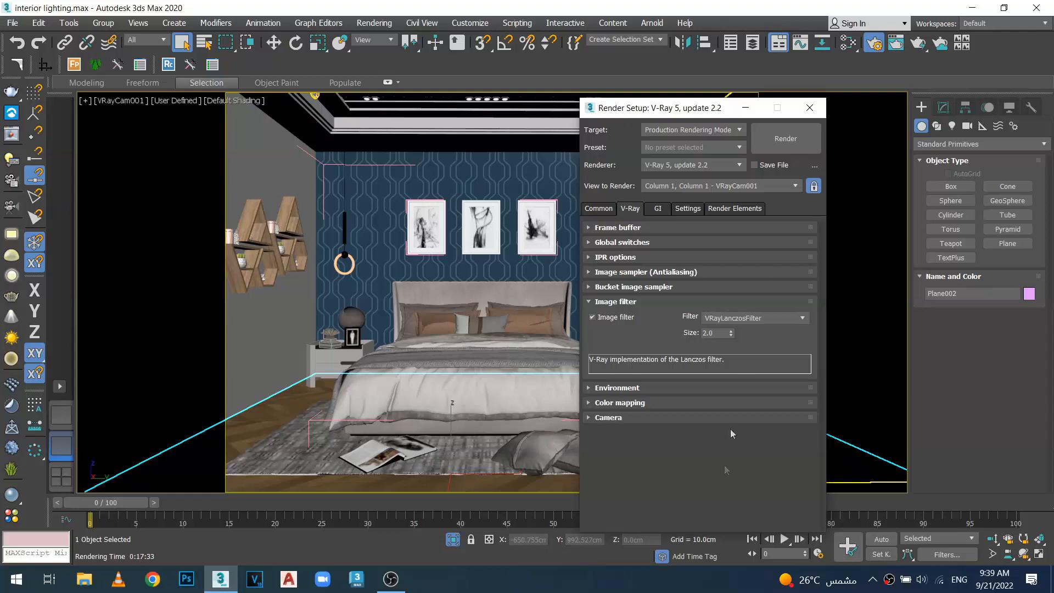
click(782, 138)
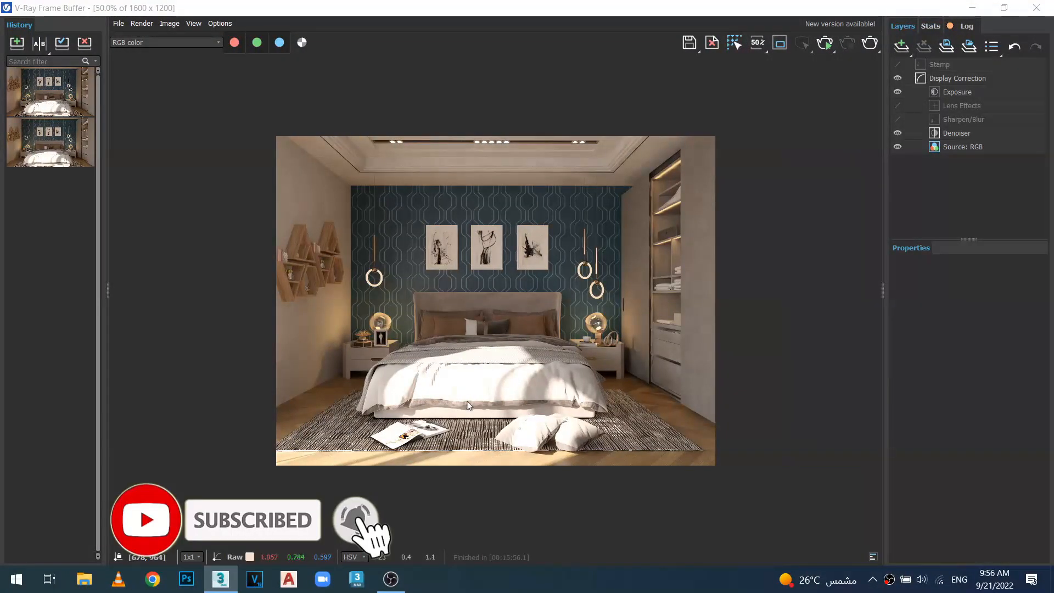
Step: Save the Lanczos render to the history and set up an A/B comparison with it as A and the Catmull-Rom render as B
click(16, 44)
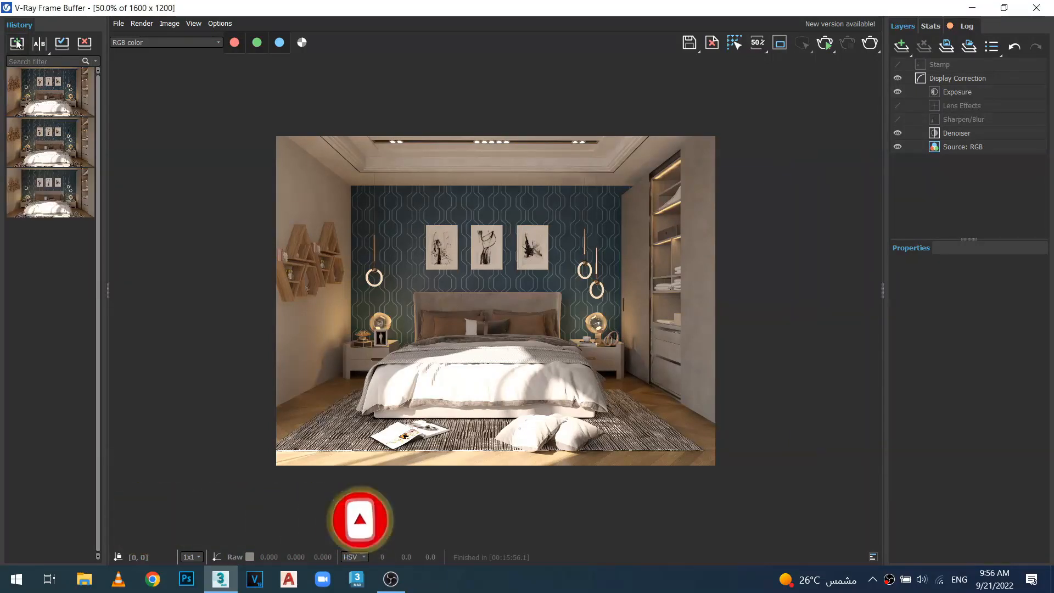
click(39, 44)
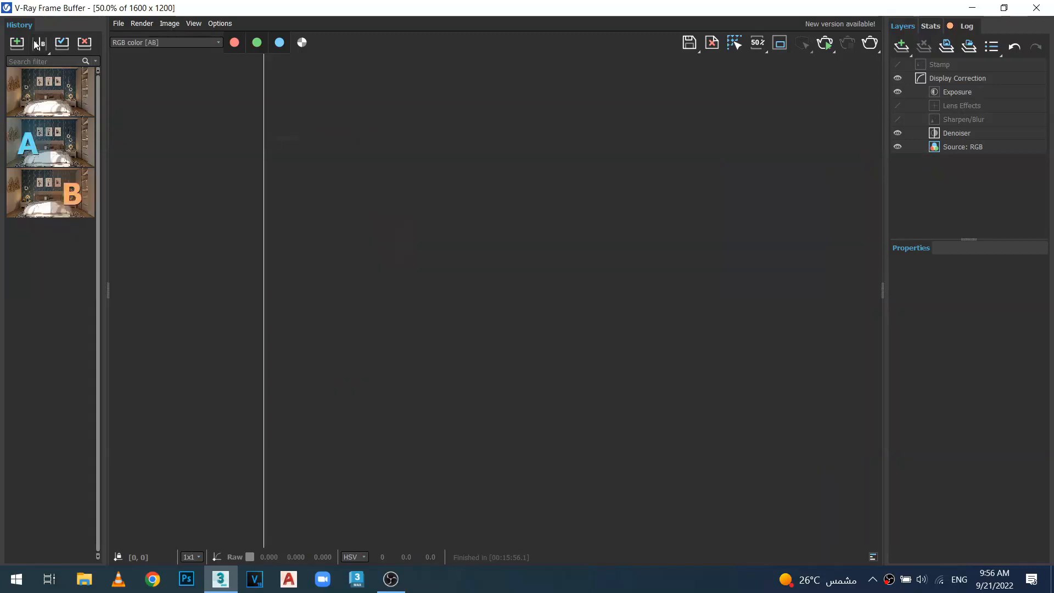
click(24, 92)
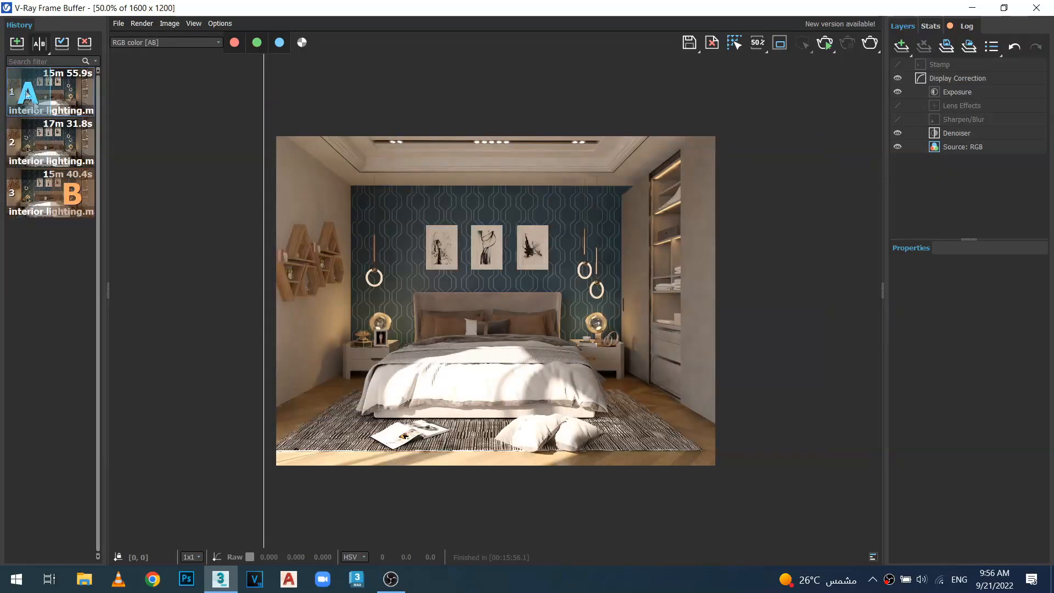
click(72, 144)
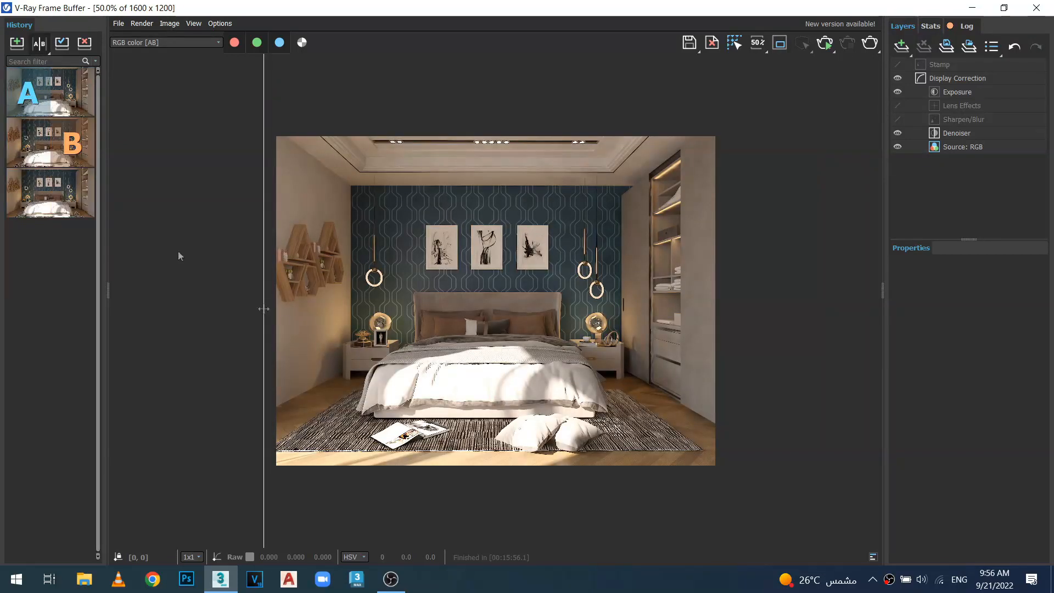
Step: Compare the Lanczos and Catmull-Rom renders up close by sweeping the A/B divider across the three framed artworks and wallpaper
scroll(413, 277, up, 2)
drag(263, 197, 661, 205)
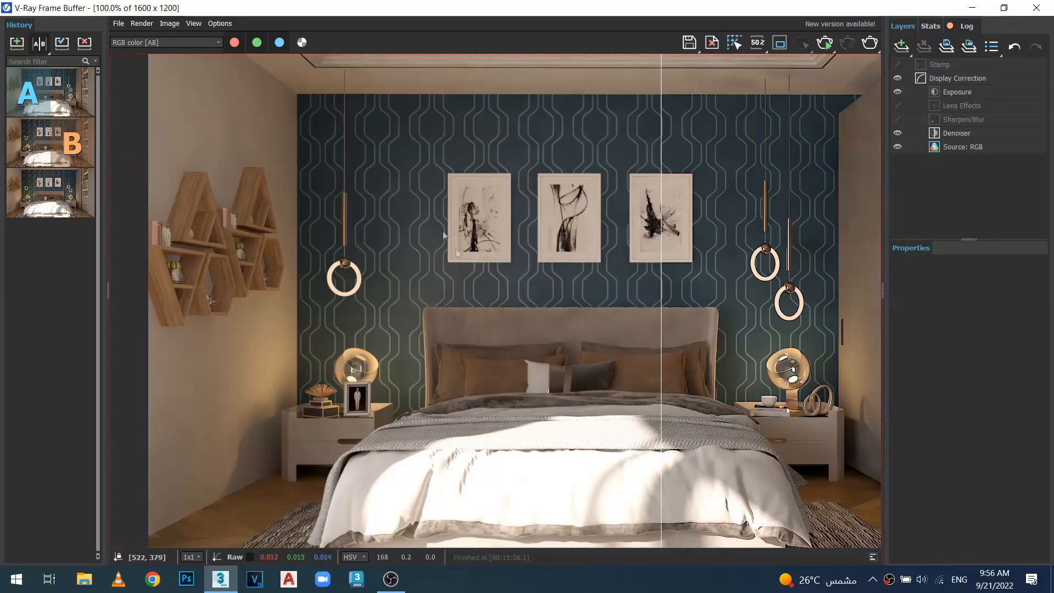
drag(661, 241, 561, 223)
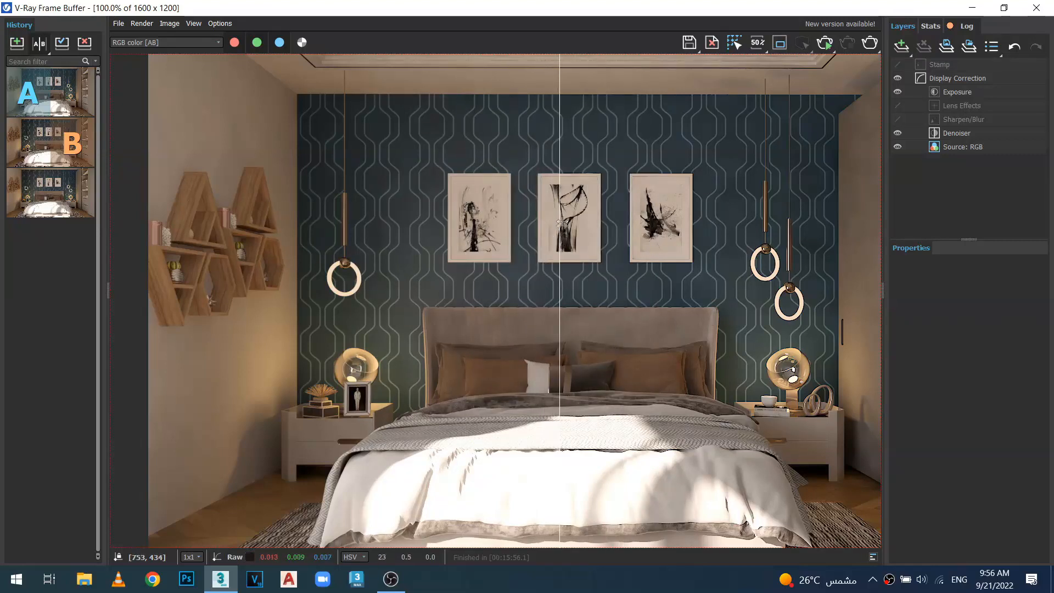
scroll(562, 223, up, 2)
scroll(550, 298, down, 1)
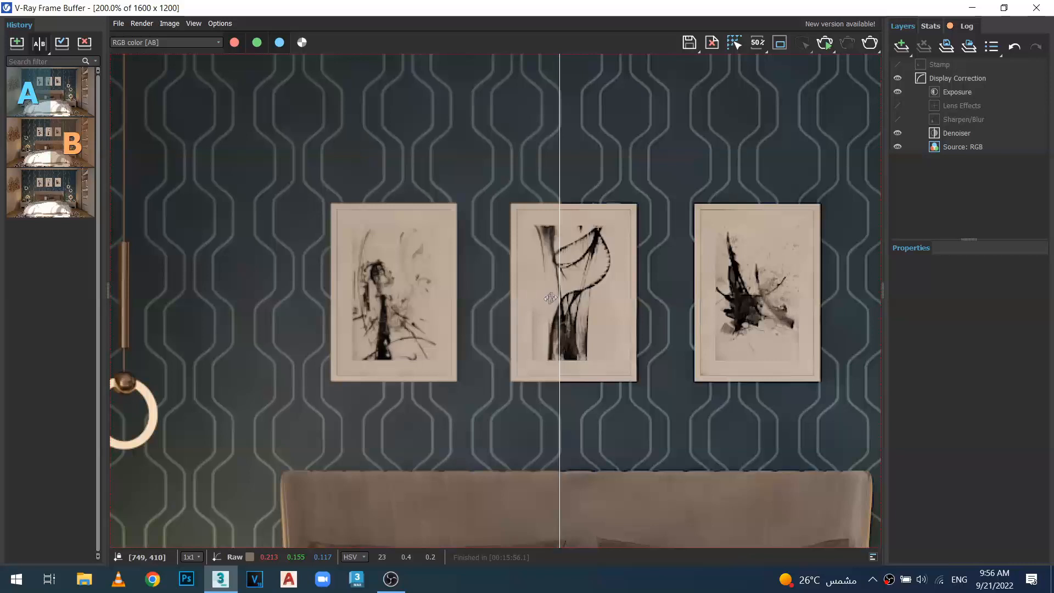
drag(561, 288, 479, 288)
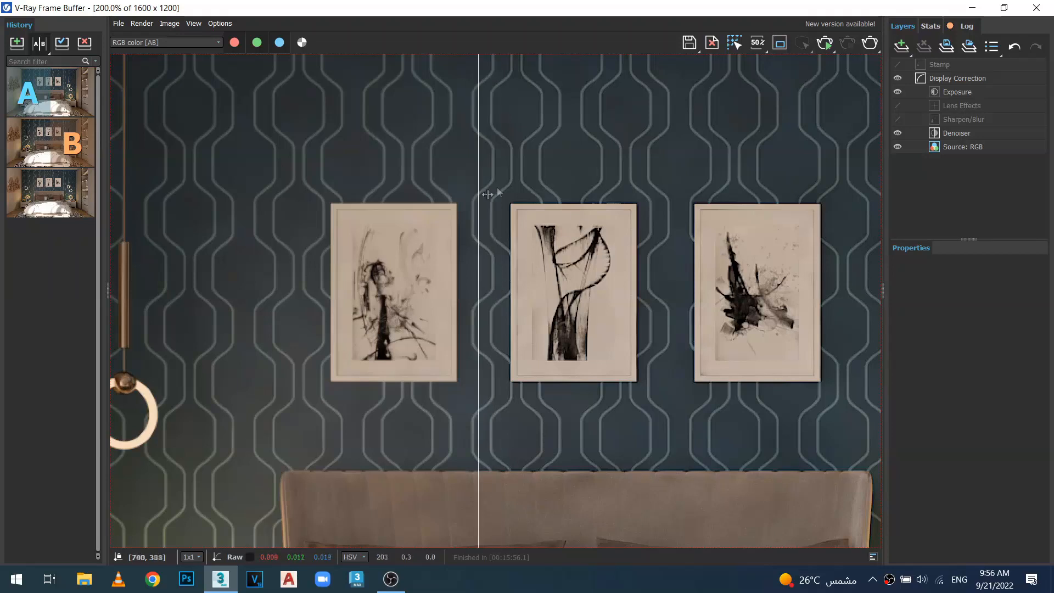
drag(479, 206, 642, 205)
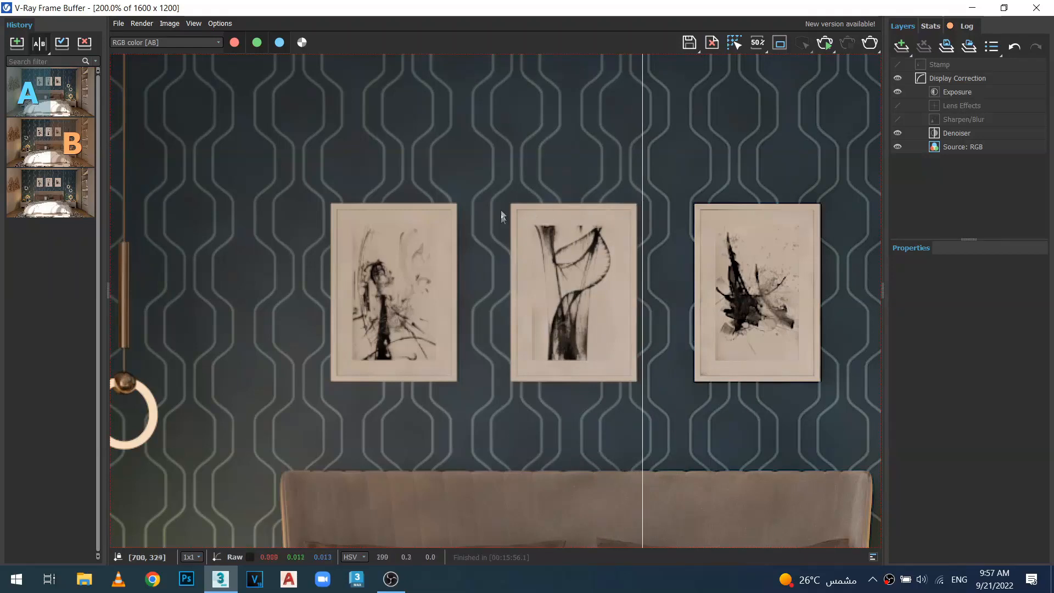
scroll(568, 211, up, 1)
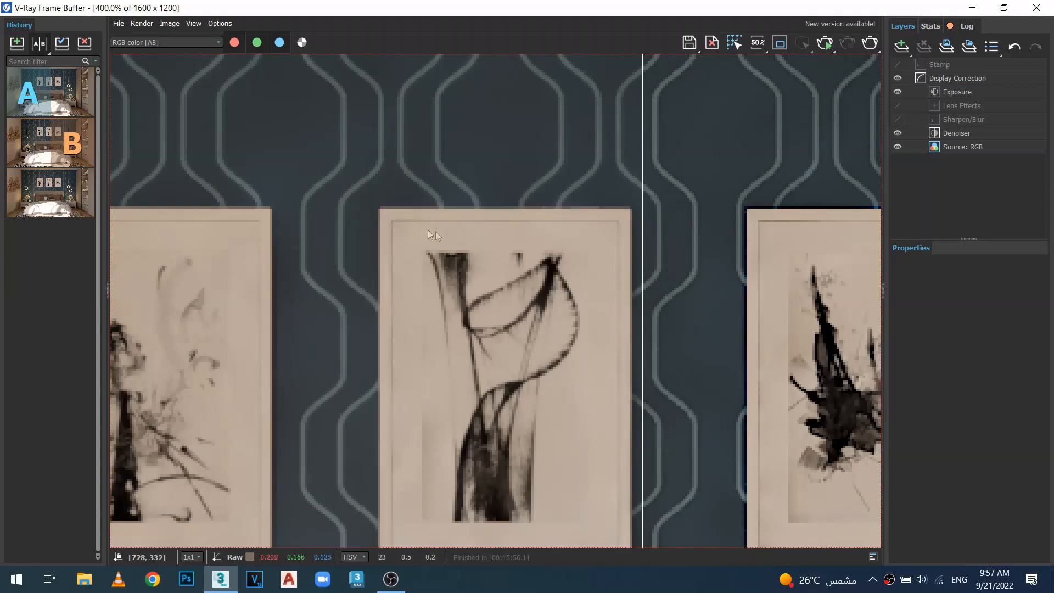
scroll(438, 224, down, 1)
scroll(574, 228, up, 1)
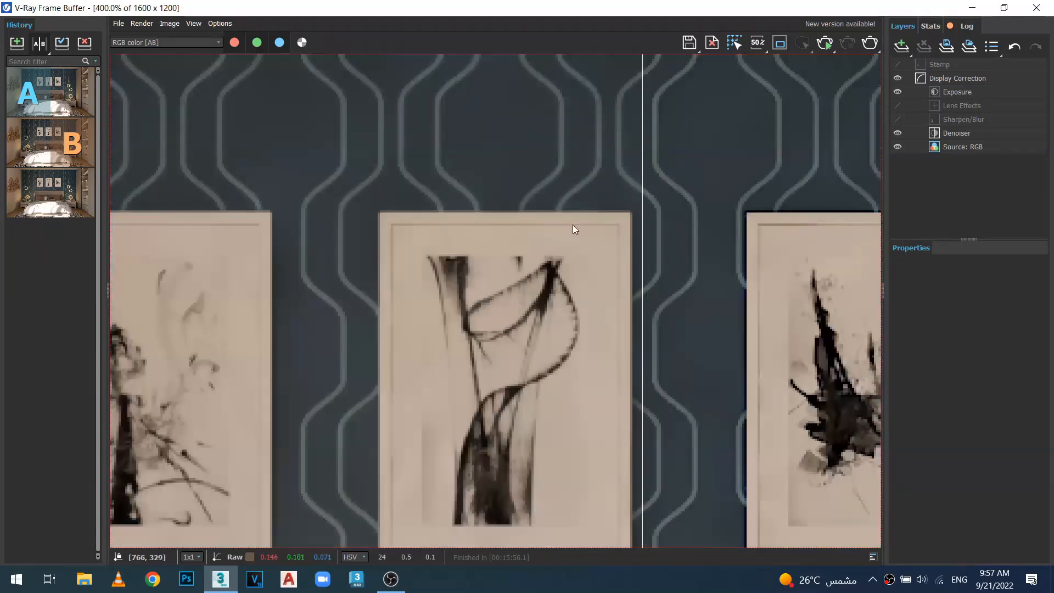
Step: Compare the Lanczos and Catmull-Rom renders on the middle framed artwork by moving the A/B divider across its frame
drag(640, 207, 522, 206)
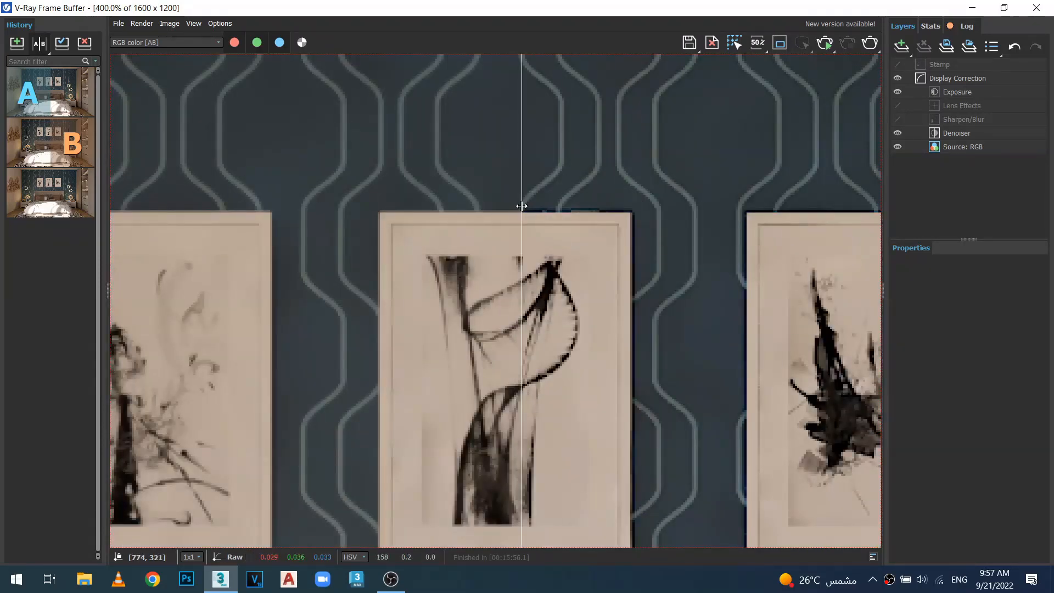
scroll(522, 206, down, 1)
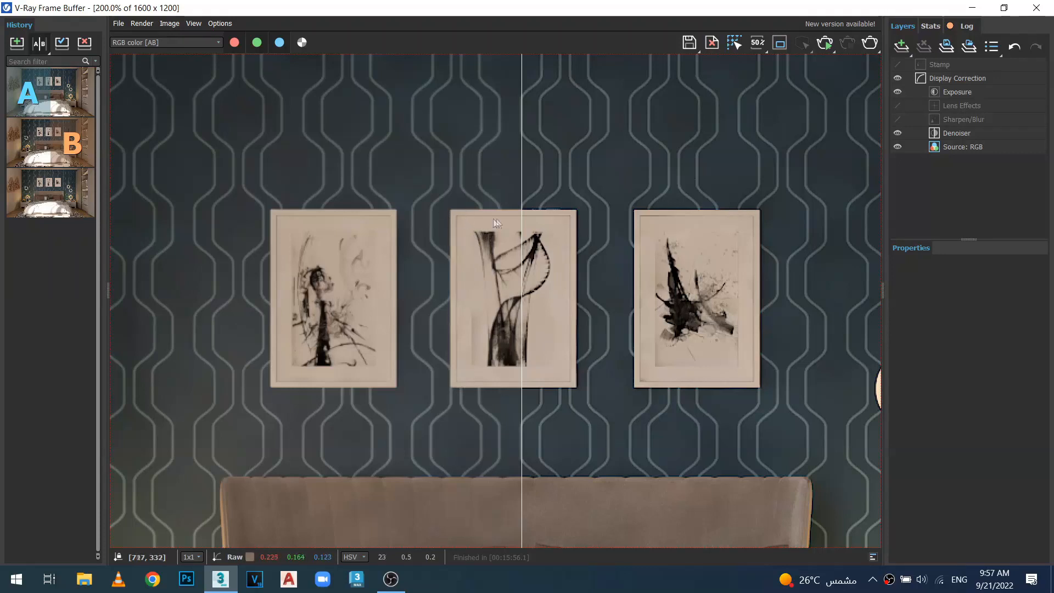
drag(522, 211, 499, 211)
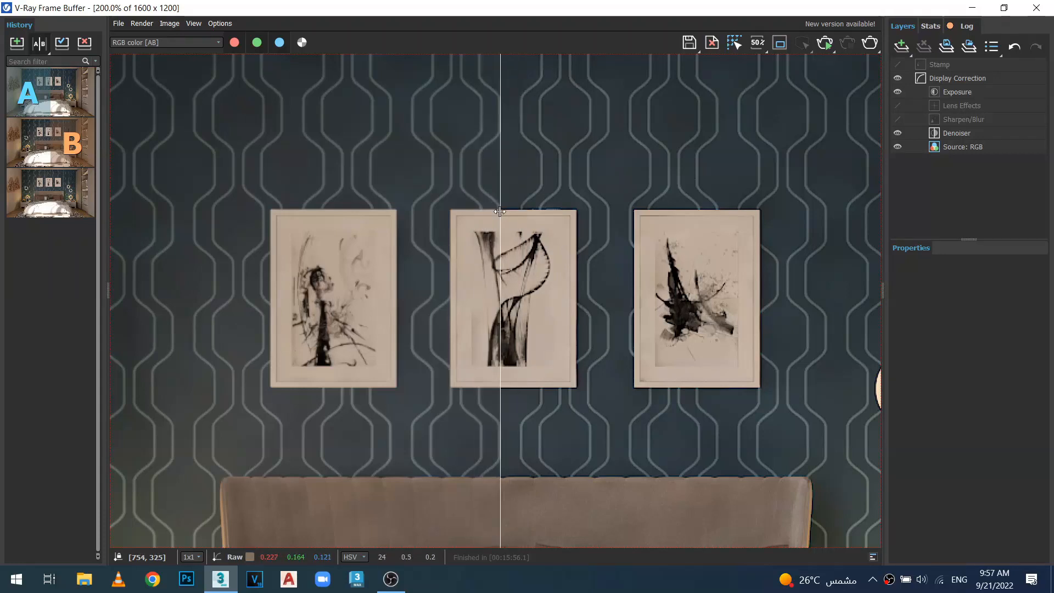
drag(499, 212, 498, 217)
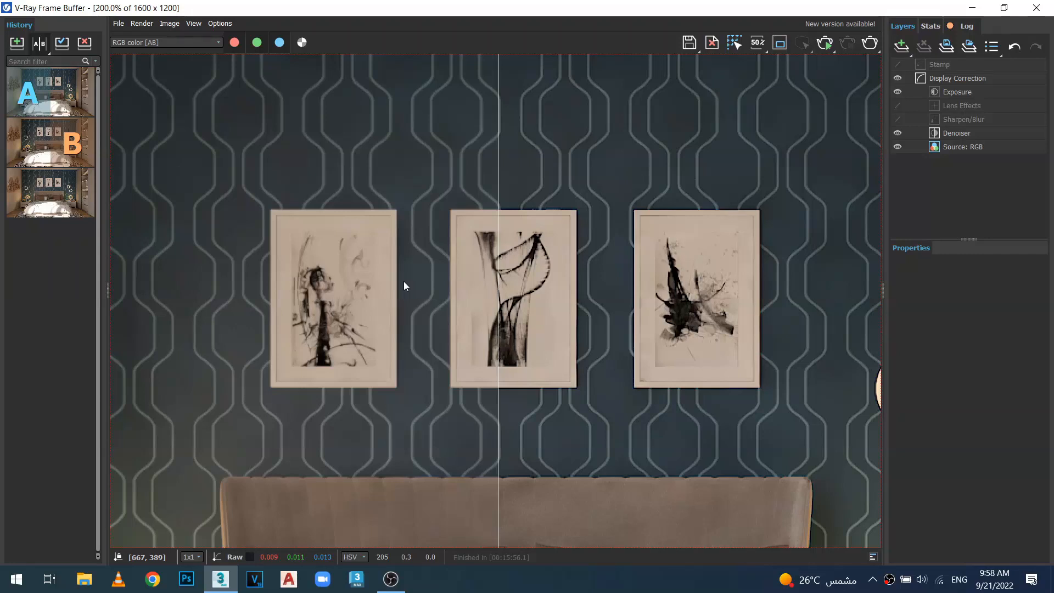
drag(498, 190, 496, 190)
Step: Set the Area filter render as B and compare it with the Lanczos render across the framed artworks
click(75, 186)
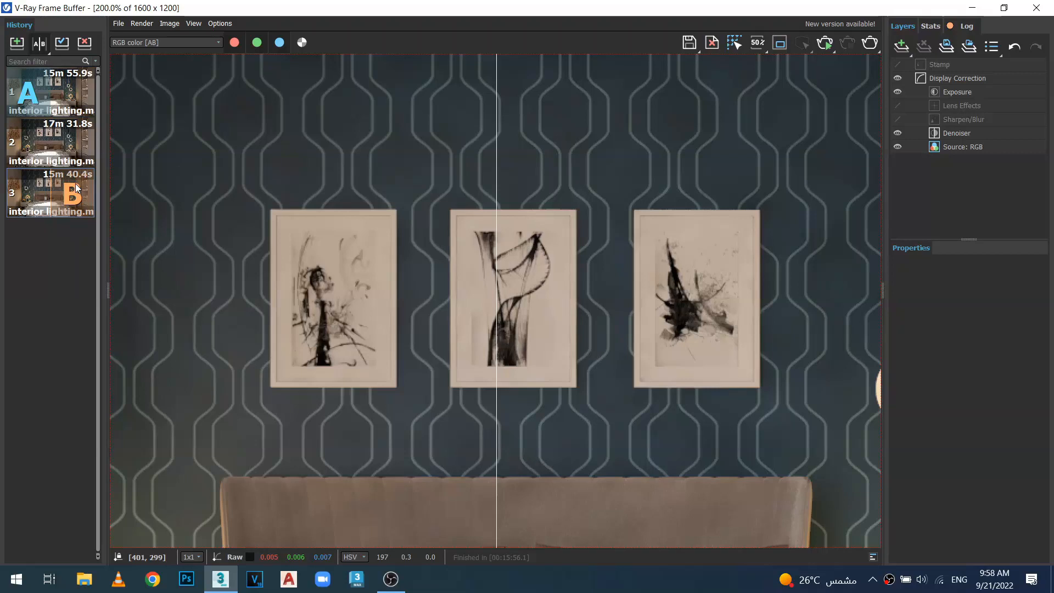
drag(496, 205, 384, 206)
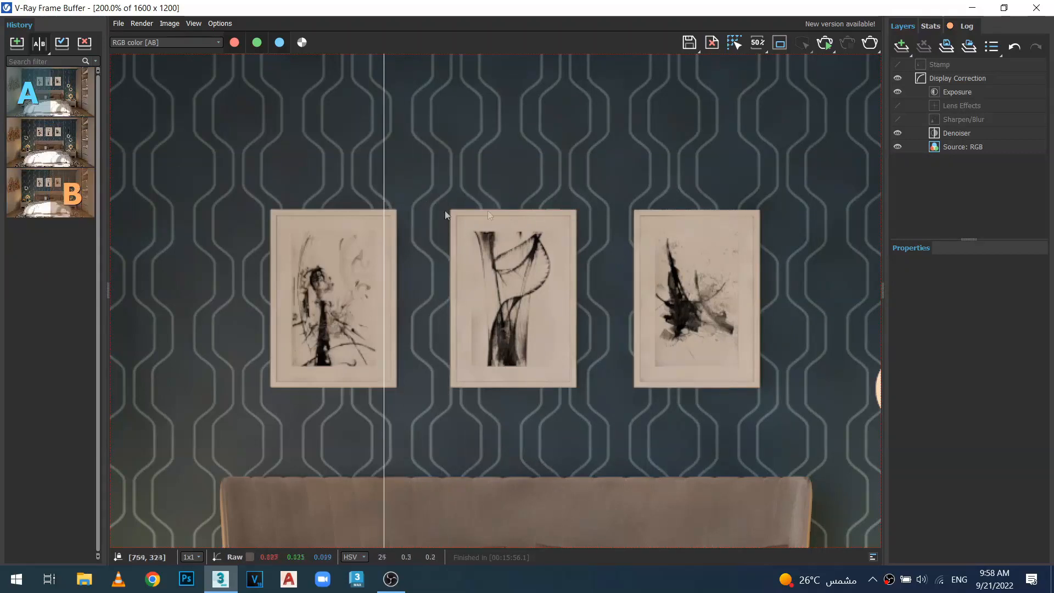
drag(383, 206, 487, 217)
scroll(514, 214, up, 1)
scroll(454, 253, down, 1)
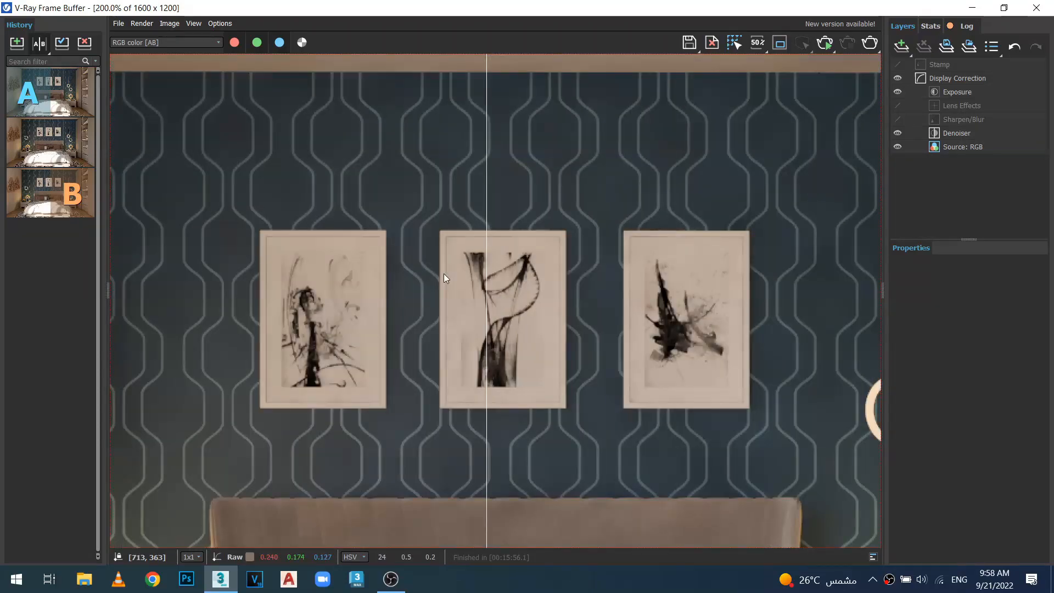
Step: Close the frame buffer, set the VRayLanczosFilter size to 0.7 and render the camera view again
click(1042, 9)
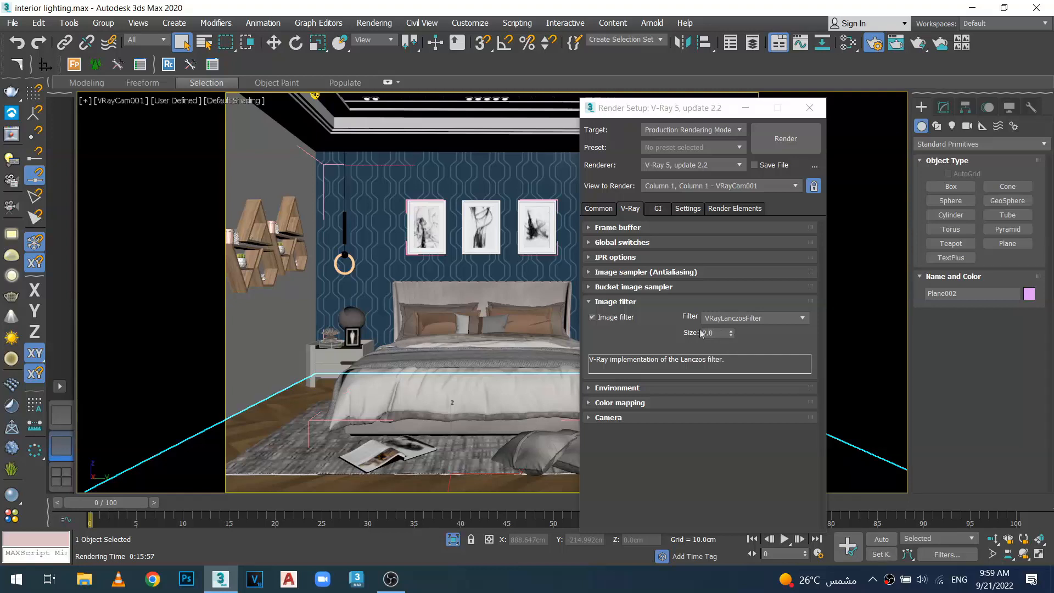
click(717, 333)
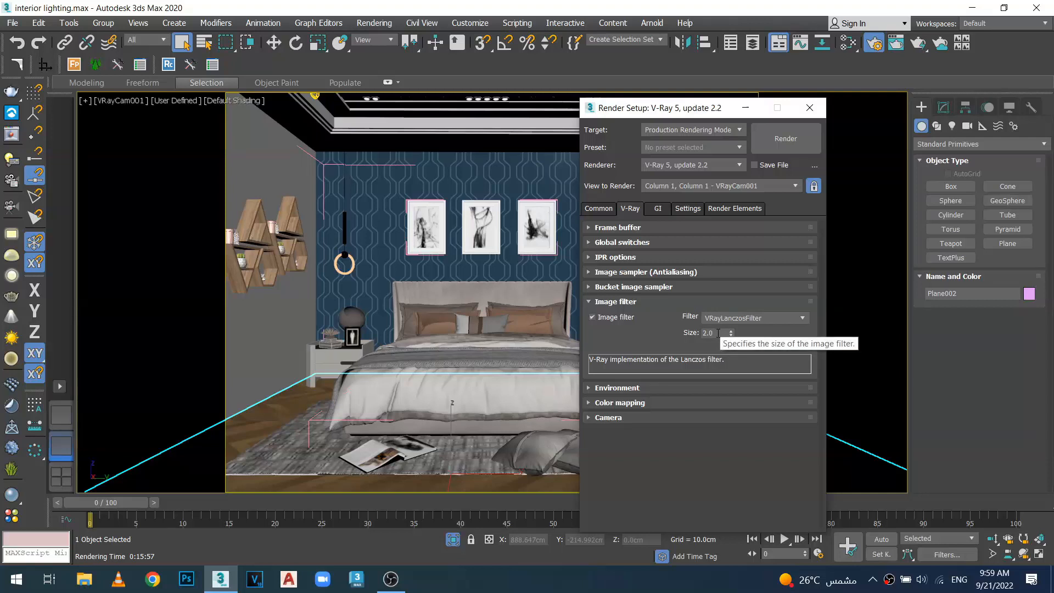
double_click(718, 332)
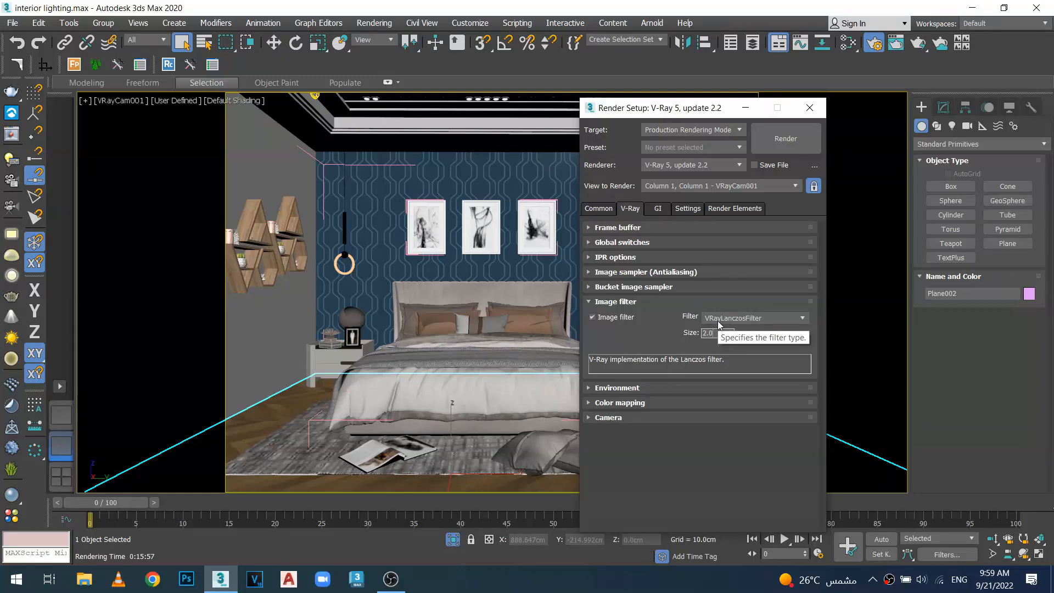
drag(716, 334, 682, 337)
text(.7)
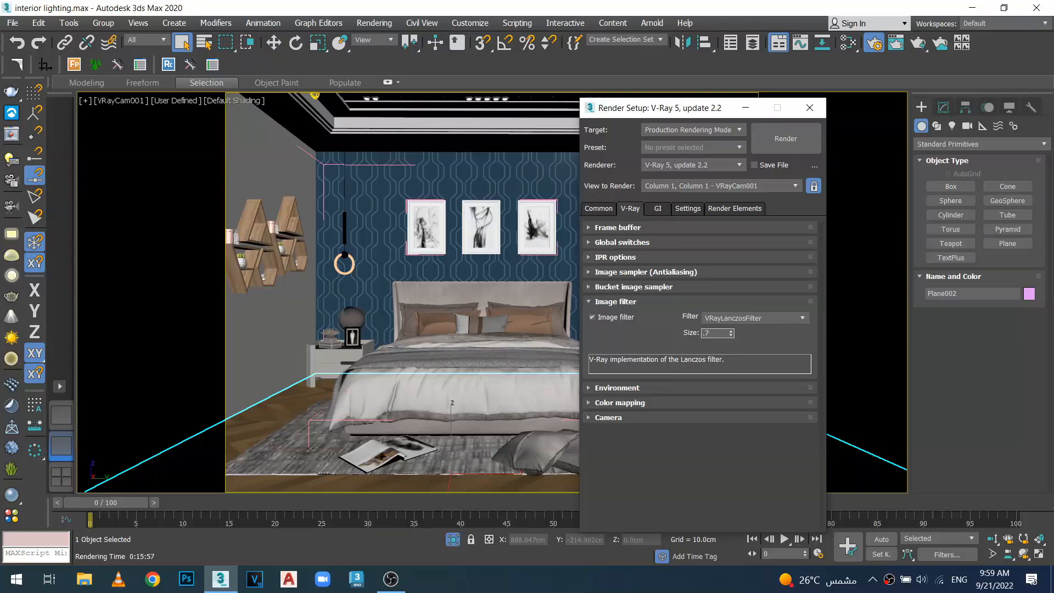
key(Return)
click(784, 138)
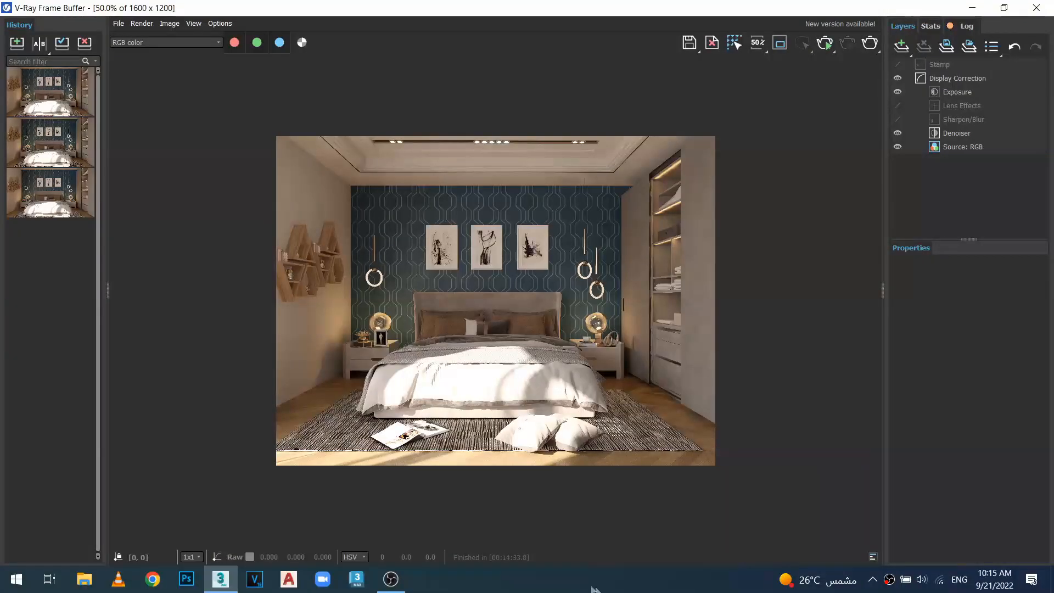
Step: Save the size 0.7 Lanczos render to the history and compare it as A with the size 2.0 Lanczos render as B across the wallpaper wall
click(16, 43)
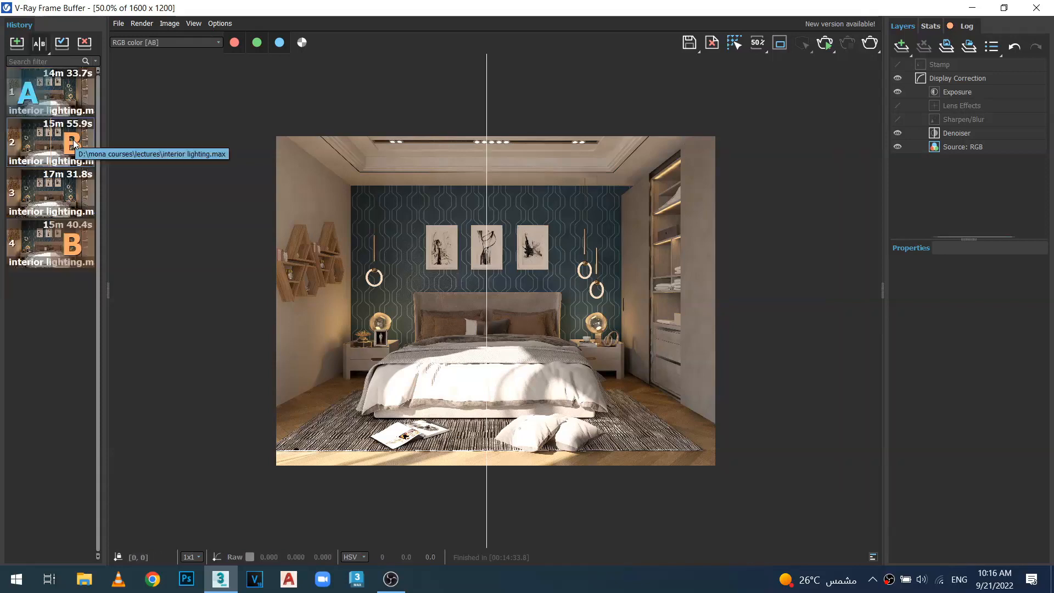
drag(486, 241, 526, 241)
scroll(526, 241, up, 1)
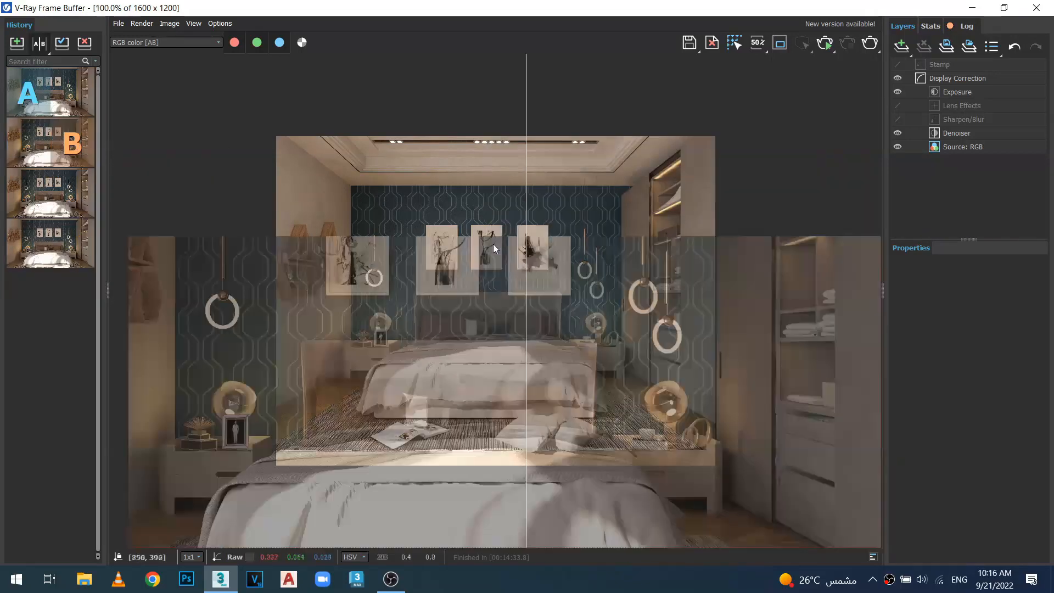
middle_drag(424, 256, 451, 281)
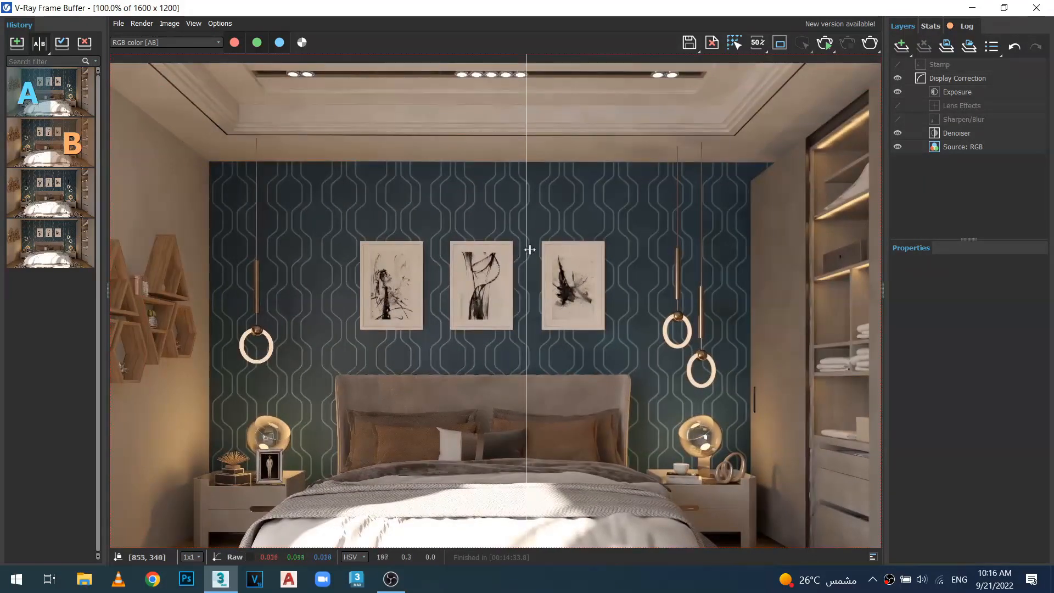
drag(525, 247, 587, 250)
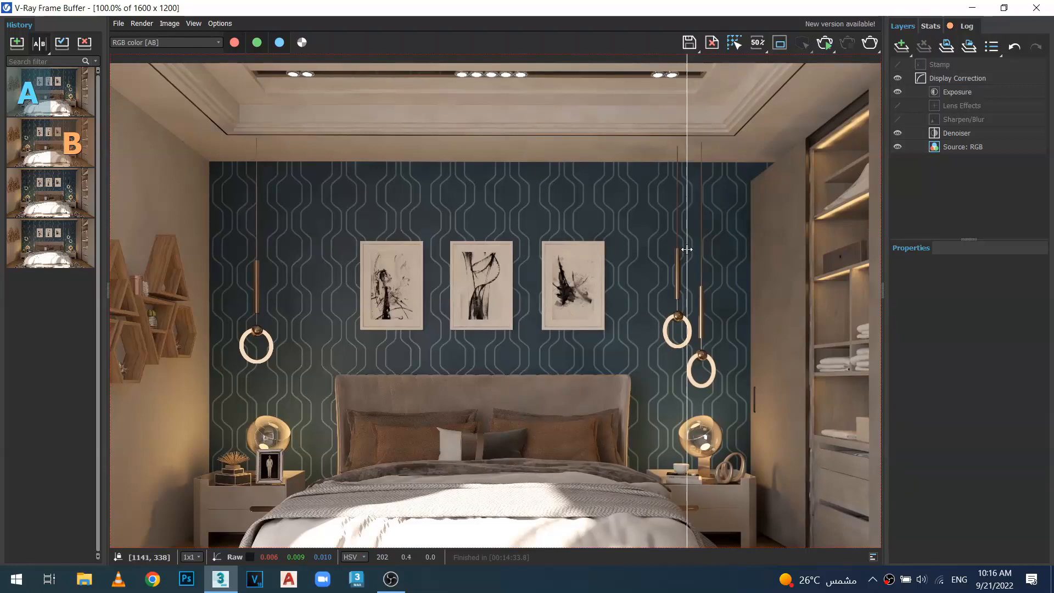
drag(687, 250, 487, 249)
Step: Compare the two Lanczos renders up close at the top edge of the middle framed artwork
scroll(487, 249, up, 1)
scroll(481, 250, up, 1)
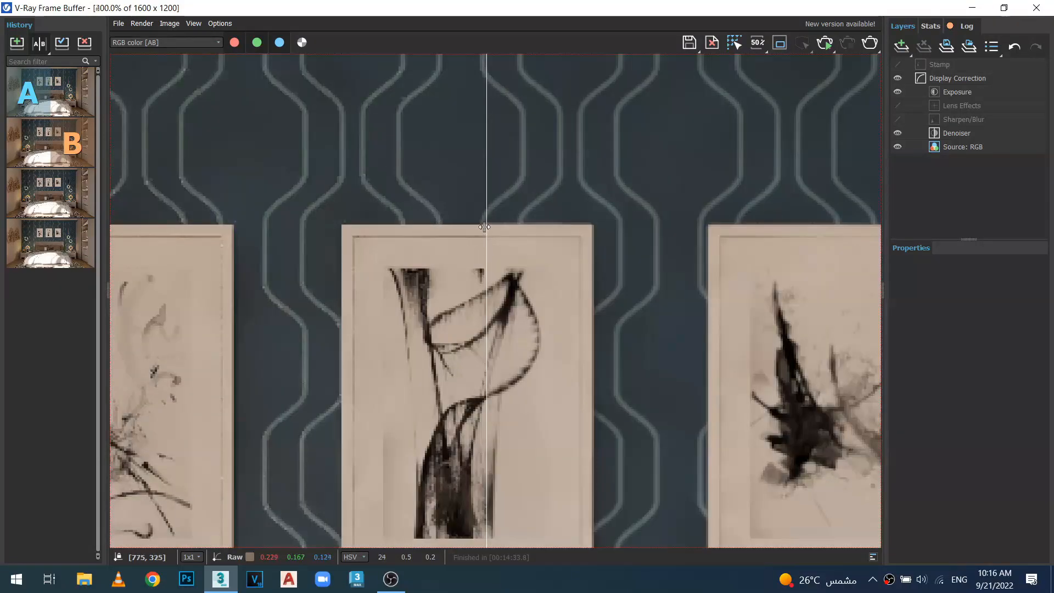
scroll(482, 235, down, 1)
drag(482, 218, 474, 219)
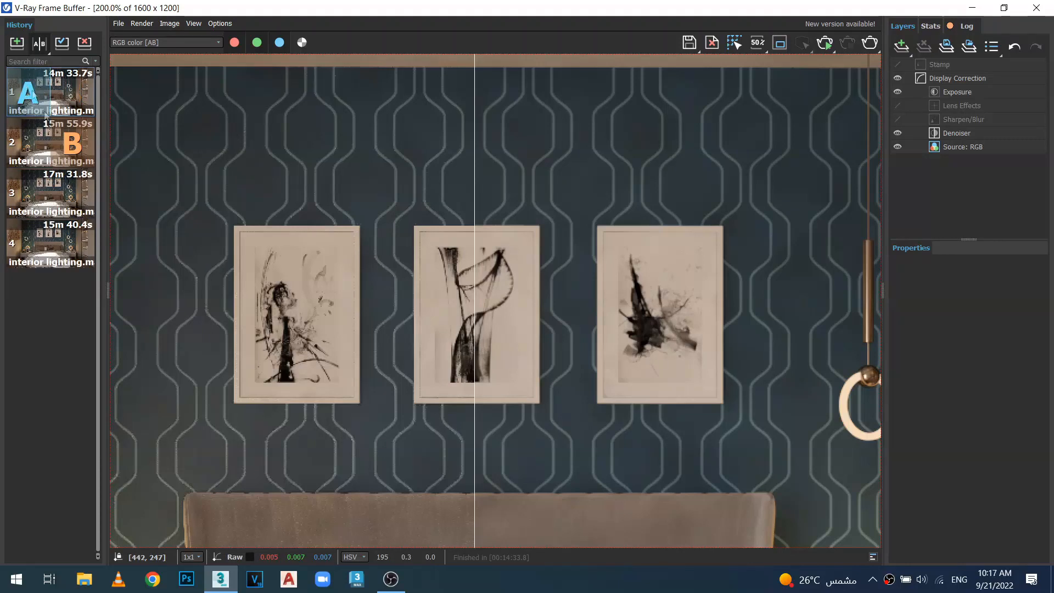
Step: Set the Catmull-Rom render as B and compare it with the size 0.7 Lanczos render on the middle artwork
click(65, 191)
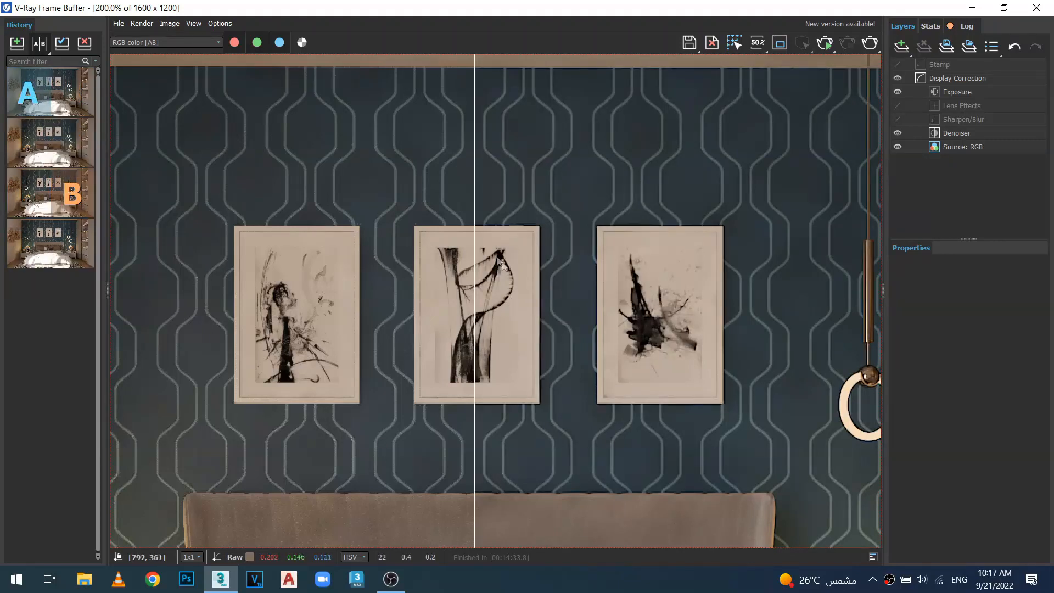
mouse_move(474, 248)
mouse_down()
mouse_move(503, 232)
mouse_move(482, 232)
mouse_move(472, 248)
mouse_move(698, 249)
mouse_move(329, 247)
mouse_move(548, 247)
mouse_move(470, 247)
mouse_move(479, 250)
mouse_up()
scroll(479, 250, up, 1)
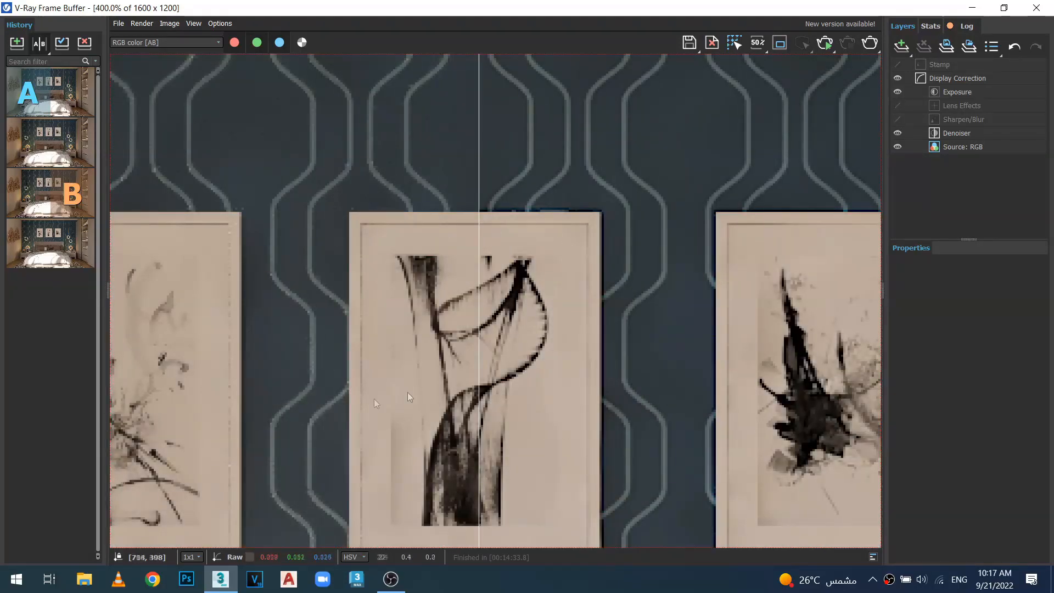
scroll(473, 301, down, 1)
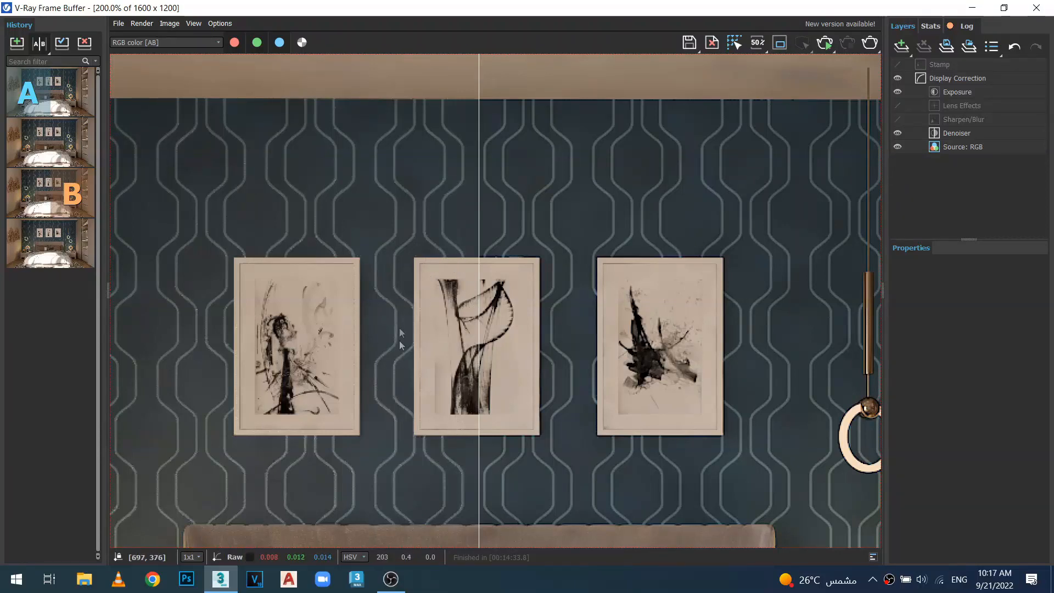
mouse_move(480, 224)
mouse_down()
mouse_move(760, 223)
mouse_move(192, 223)
mouse_move(576, 229)
mouse_move(318, 229)
mouse_move(577, 228)
mouse_move(353, 229)
mouse_move(549, 229)
mouse_move(430, 228)
mouse_move(485, 229)
mouse_up()
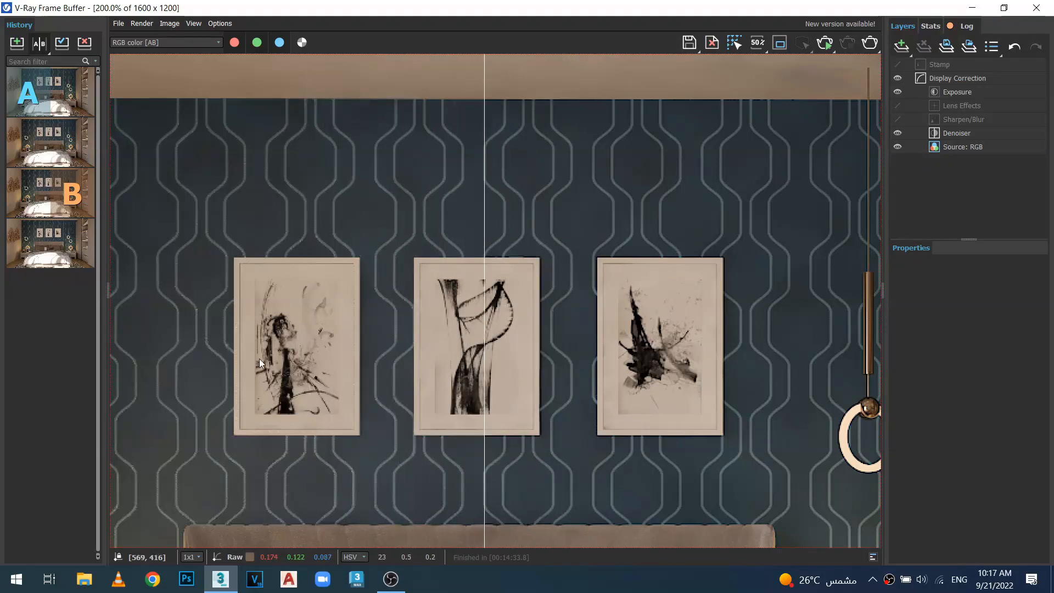
Step: Set the Area filter render as B and compare it with the size 0.7 Lanczos render on the middle artwork
click(67, 242)
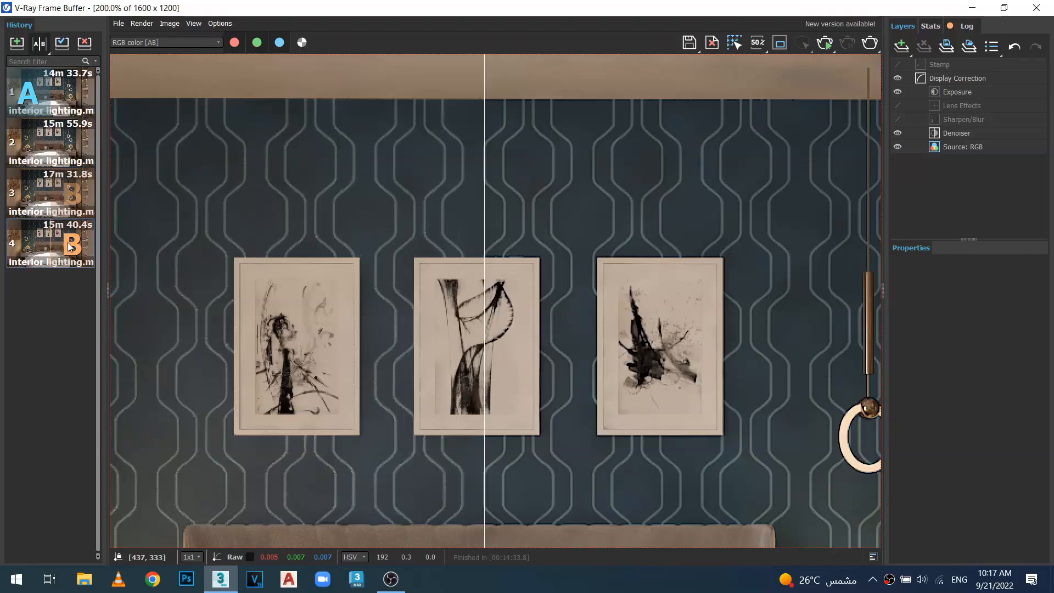
drag(484, 258, 473, 257)
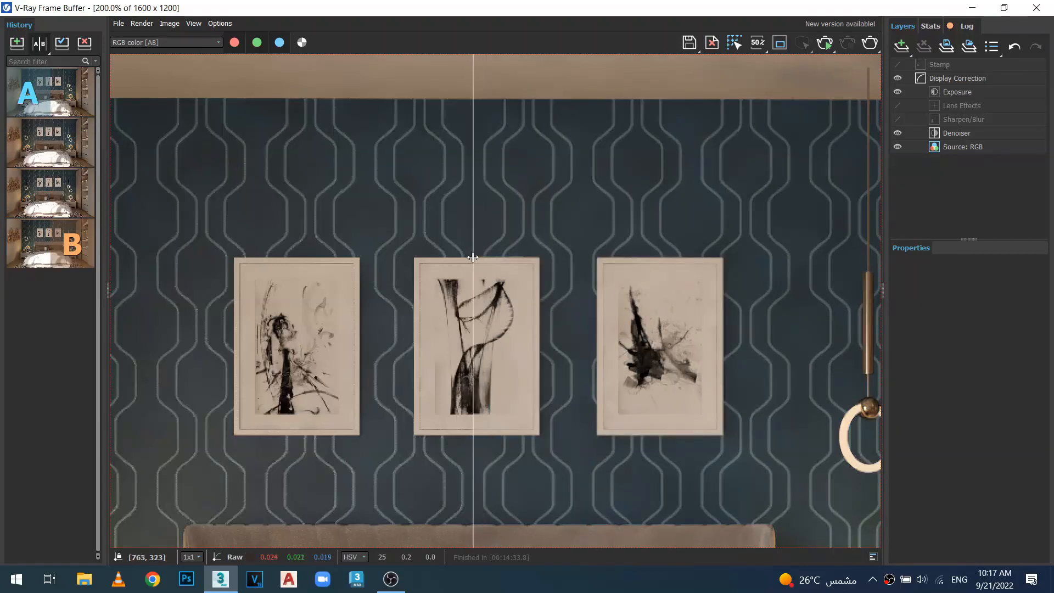
scroll(473, 257, up, 2)
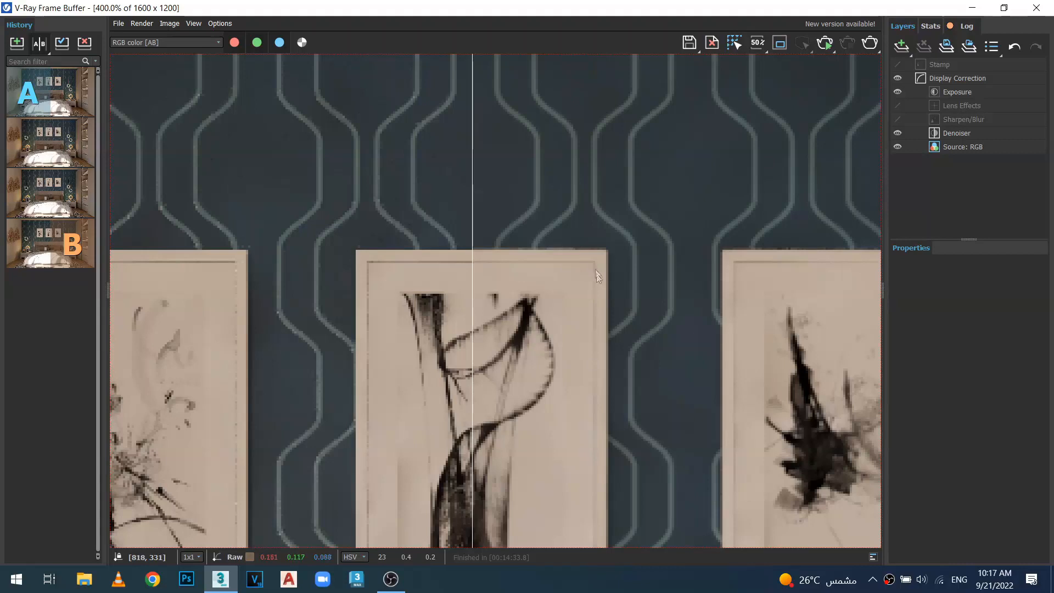
scroll(471, 260, down, 2)
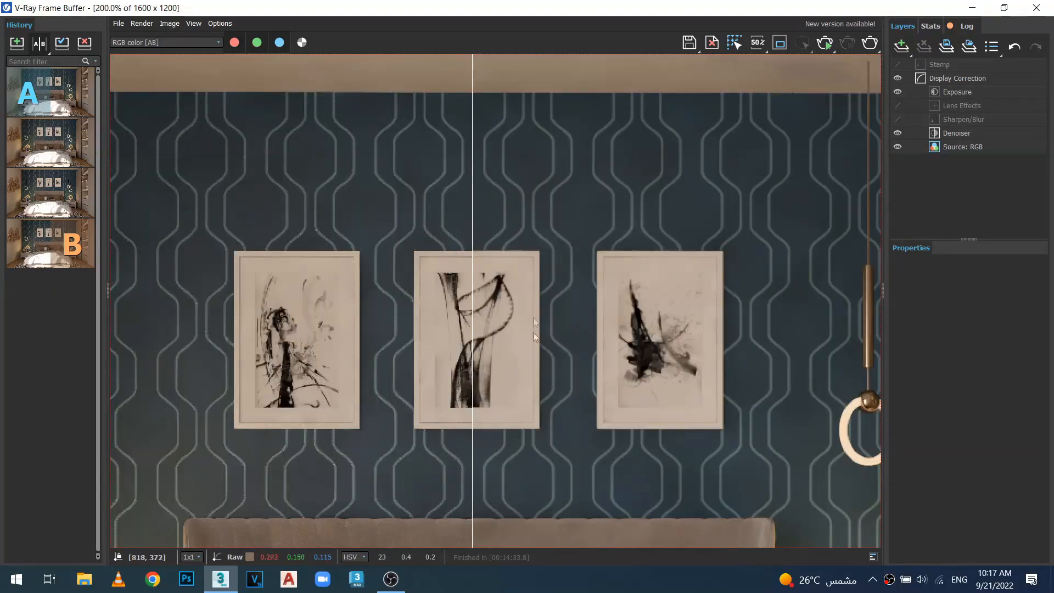
Step: Compare the size 0.7 Lanczos and Area renders around the bedside table next to the shelf wall, sweeping the A/B divider over it
drag(474, 294, 199, 287)
scroll(522, 302, down, 3)
scroll(521, 306, up, 1)
scroll(529, 306, up, 1)
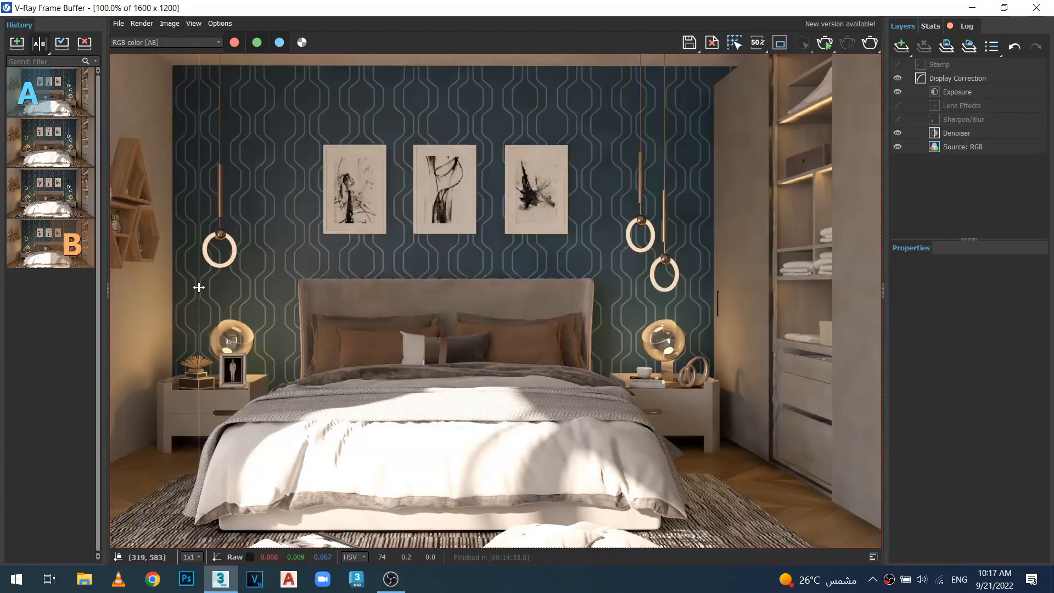
scroll(192, 399, up, 2)
scroll(186, 403, down, 2)
scroll(186, 403, up, 1)
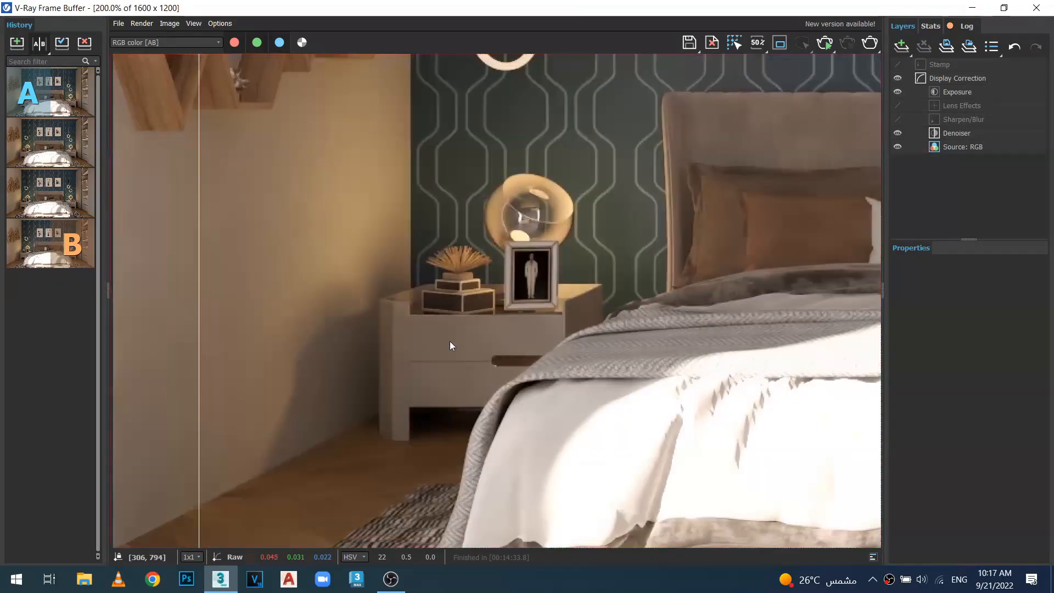
drag(200, 324, 408, 302)
scroll(397, 329, up, 1)
scroll(394, 295, down, 3)
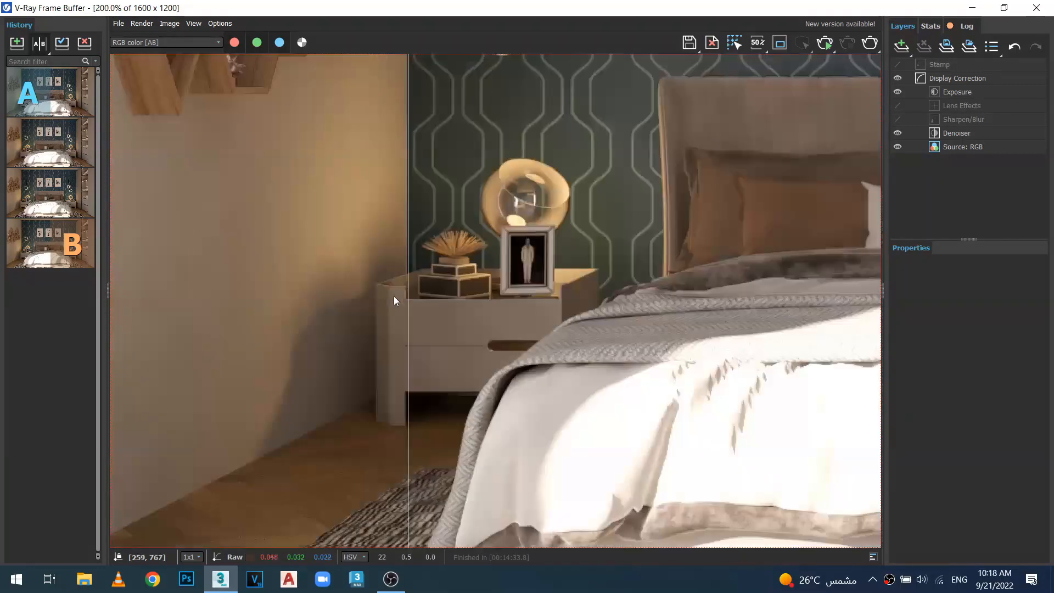
scroll(381, 270, up, 1)
middle_drag(409, 235, 379, 264)
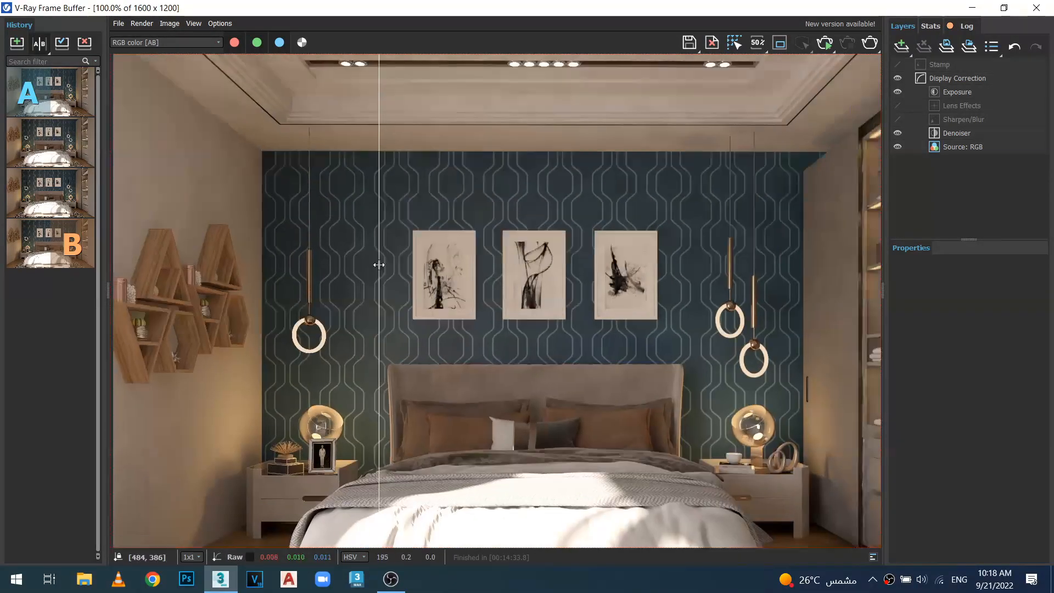
Step: Set the Catmull-Rom render as B and compare it with the size 0.7 Lanczos render on the ring pendant lamp beside the shelves
drag(379, 265, 369, 266)
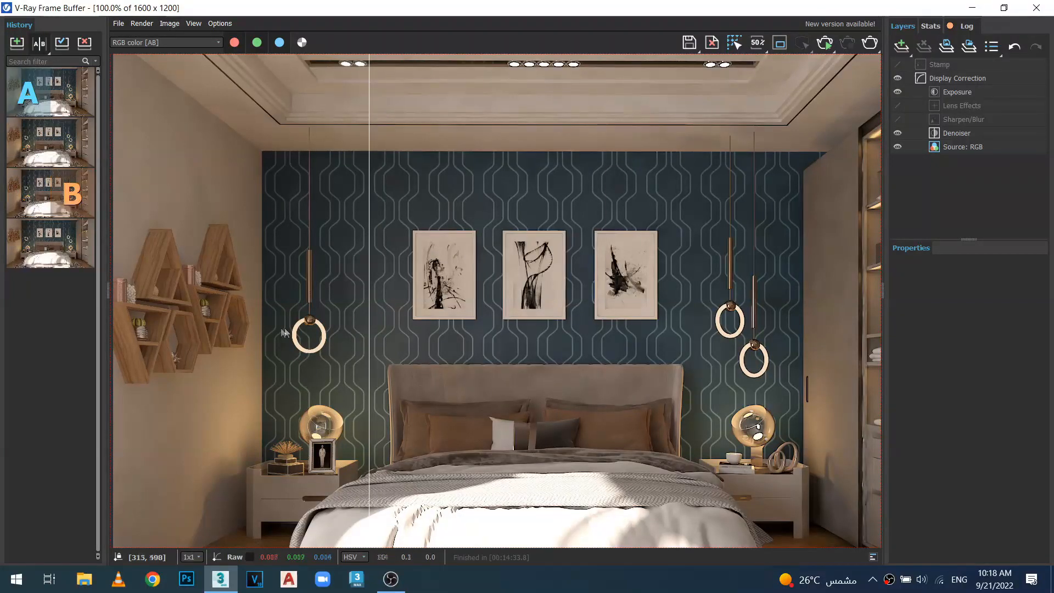
scroll(262, 350, up, 2)
middle_drag(260, 352, 578, 354)
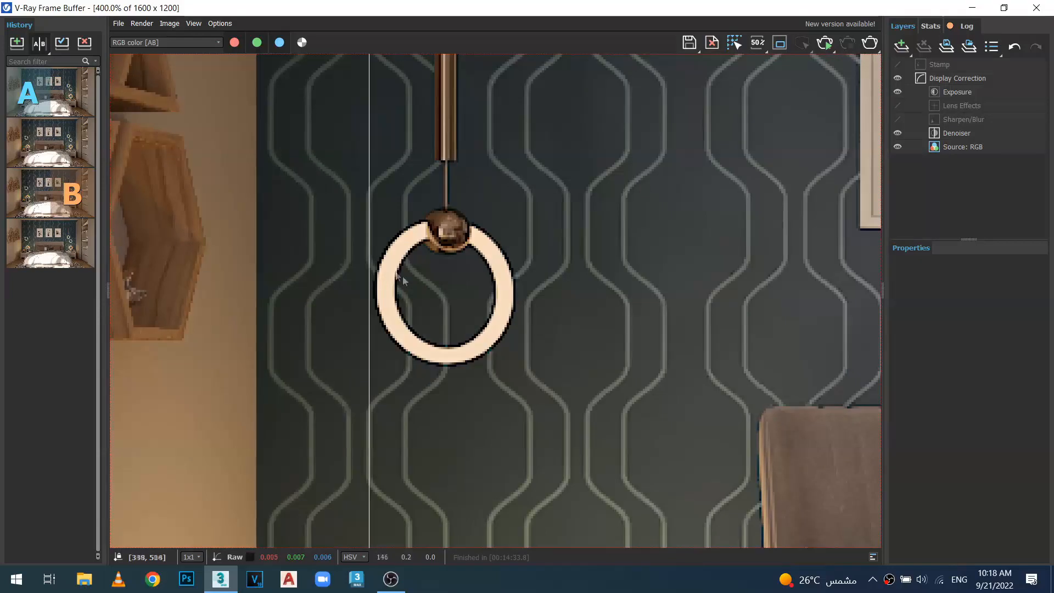
drag(371, 246, 448, 254)
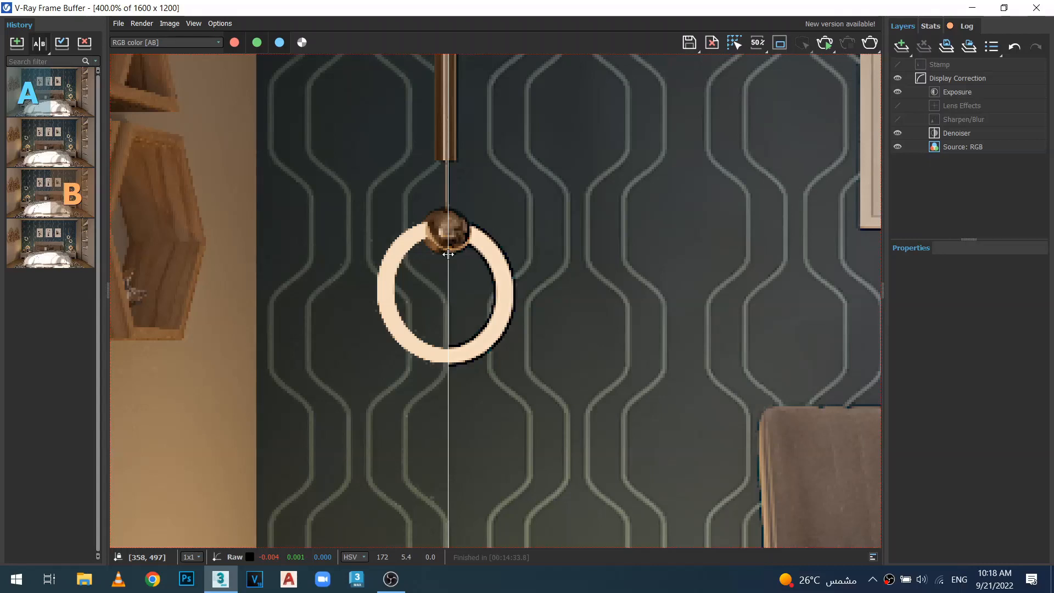
mouse_move(448, 225)
mouse_down()
mouse_move(564, 230)
mouse_move(448, 224)
mouse_up()
mouse_move(446, 272)
mouse_down()
mouse_move(312, 269)
mouse_move(555, 271)
mouse_move(351, 270)
mouse_move(463, 271)
mouse_move(445, 269)
mouse_up()
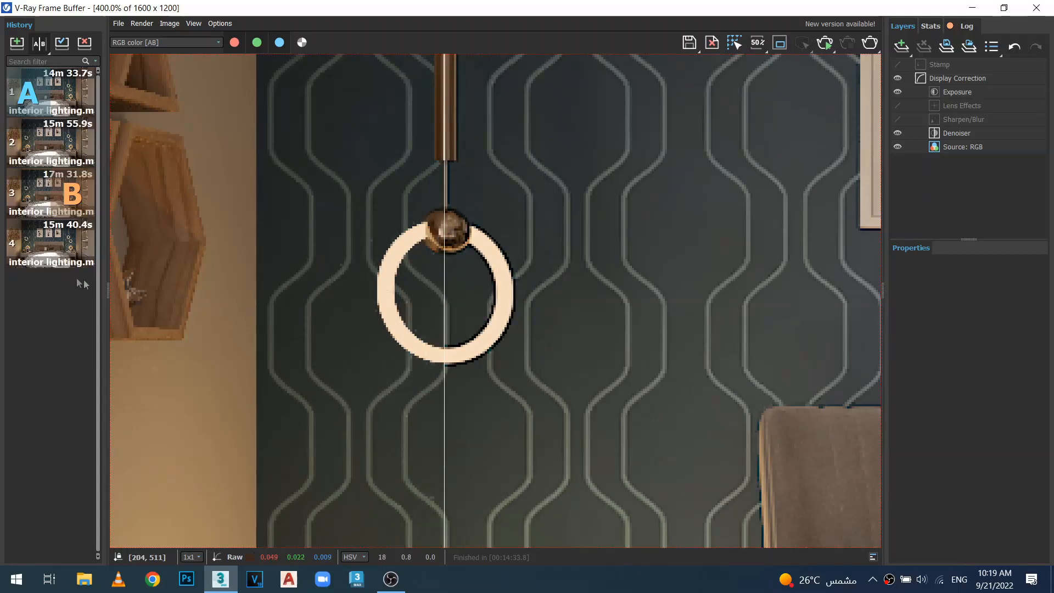
Step: Set the Area filter render as B and compare it with the size 0.7 Lanczos render on the same pendant lamp
click(69, 249)
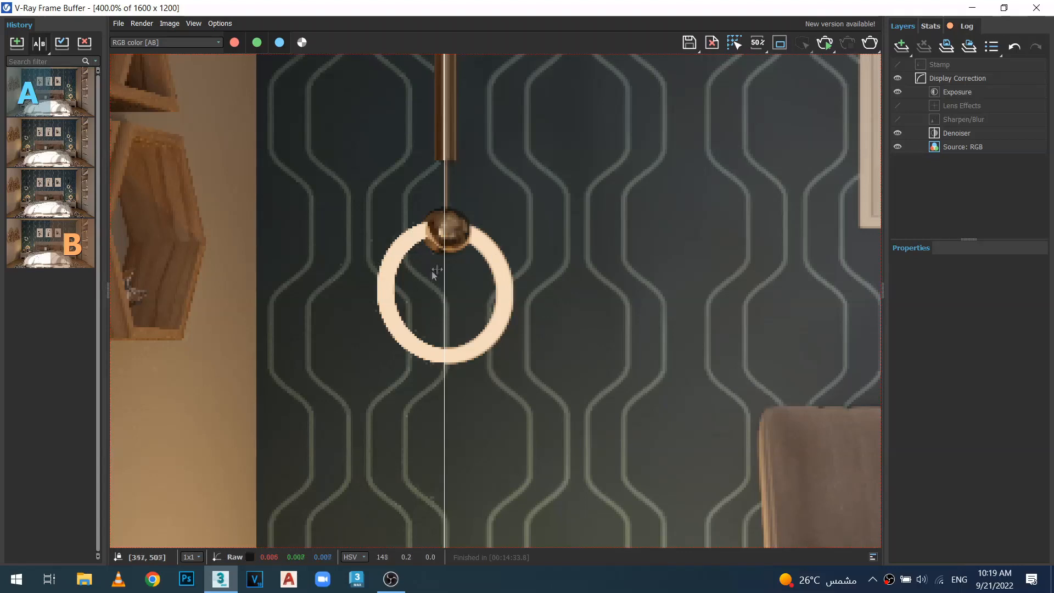
scroll(443, 263, down, 2)
drag(442, 263, 491, 264)
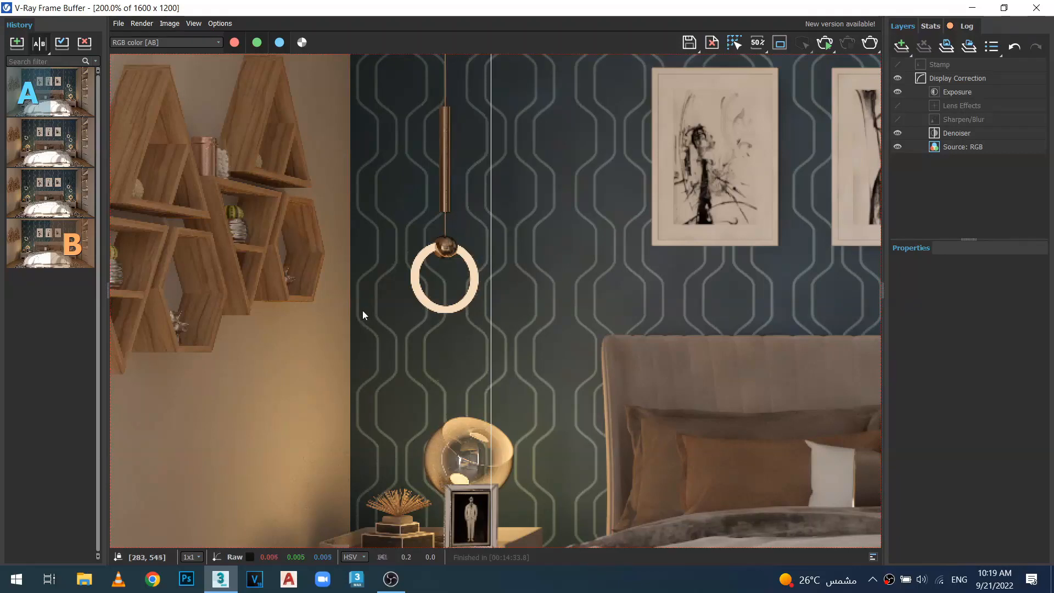
Step: Close the frame buffer and collapse the Image filter settings in Render Setup
click(1043, 9)
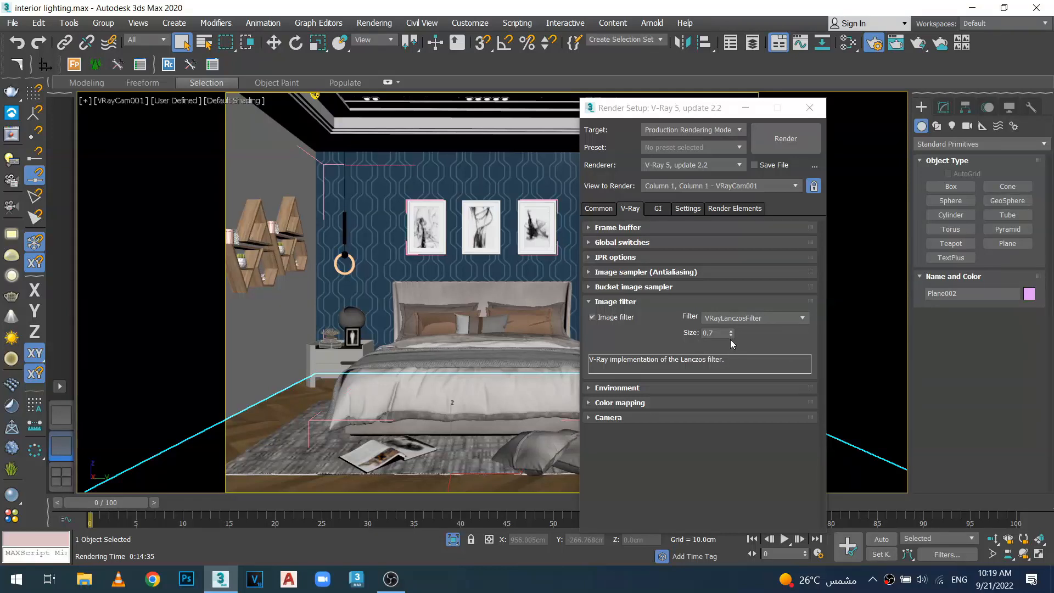
click(589, 301)
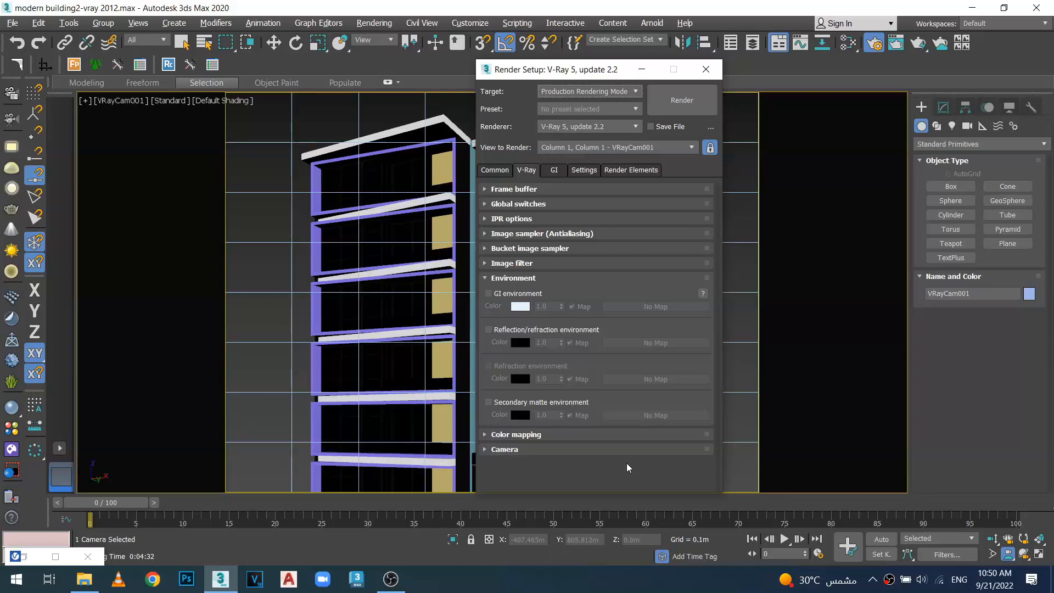
Step: Examine the building in the camera view and in its existing render, zooming in on the window glass and balconies
drag(549, 69, 769, 80)
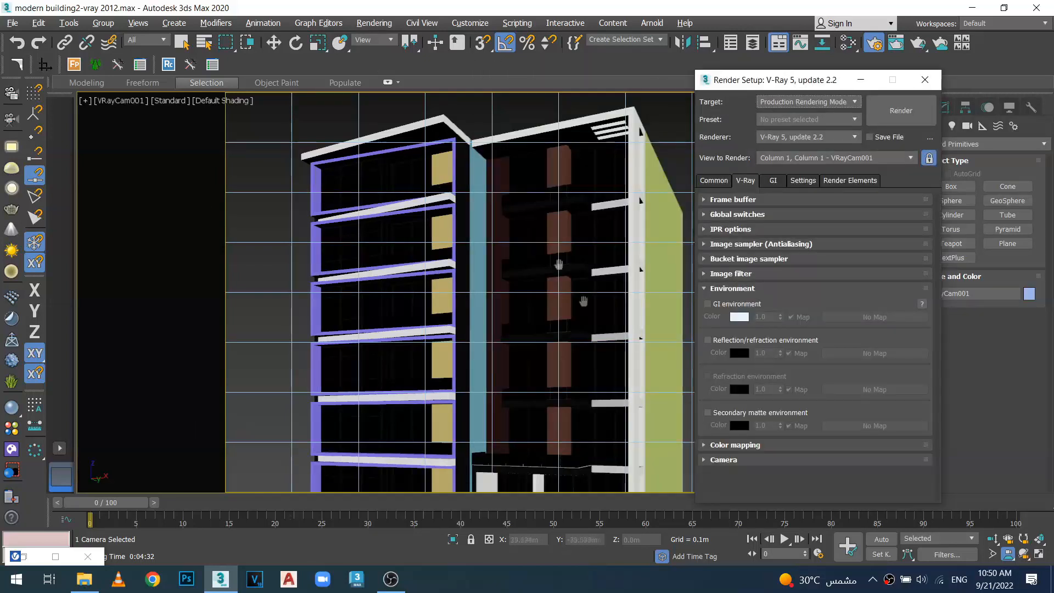
drag(799, 80, 840, 71)
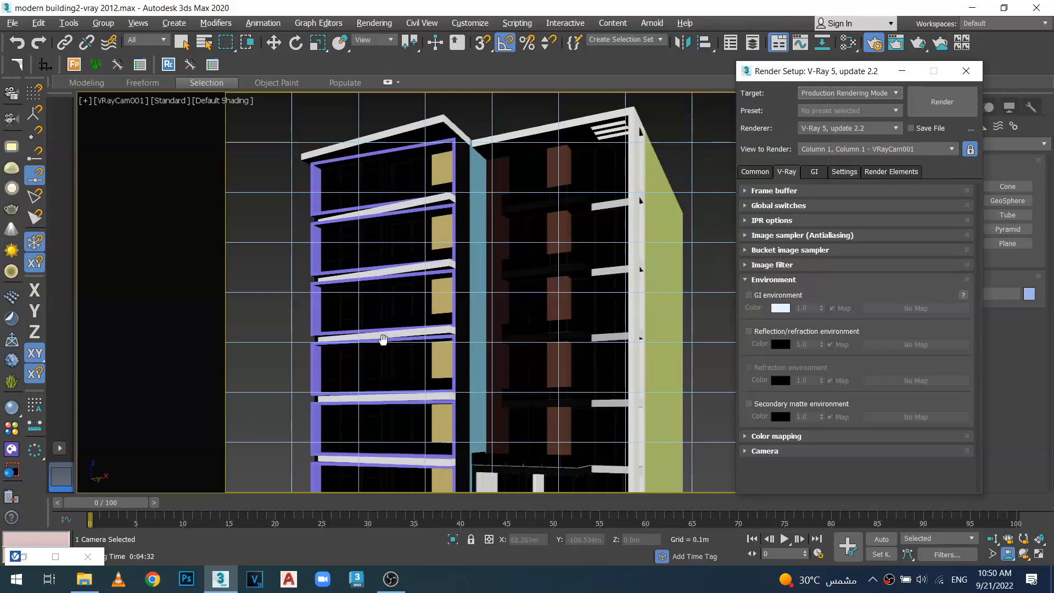
click(55, 557)
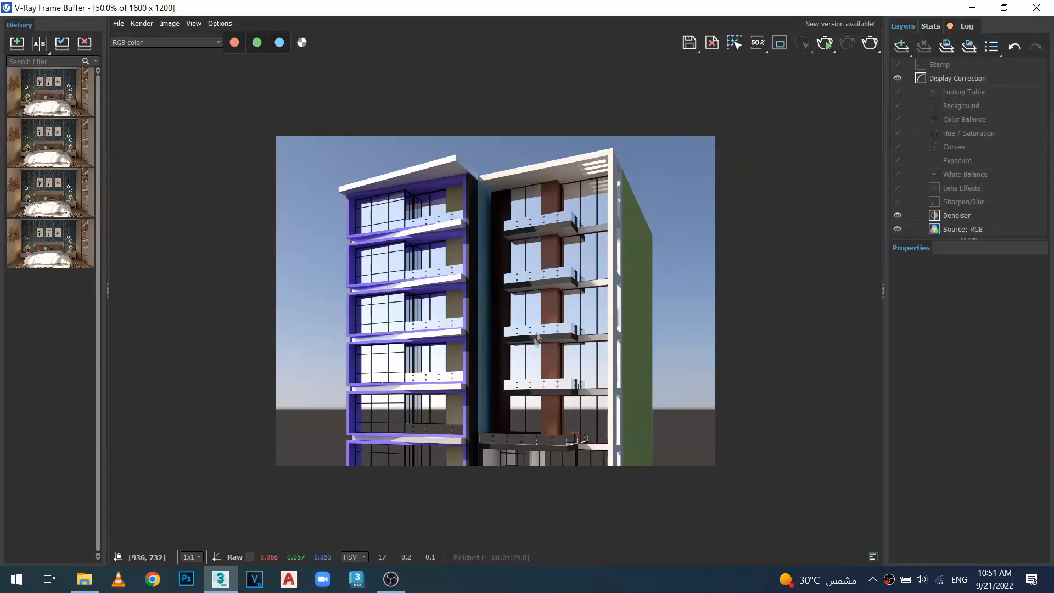
scroll(588, 297, up, 2)
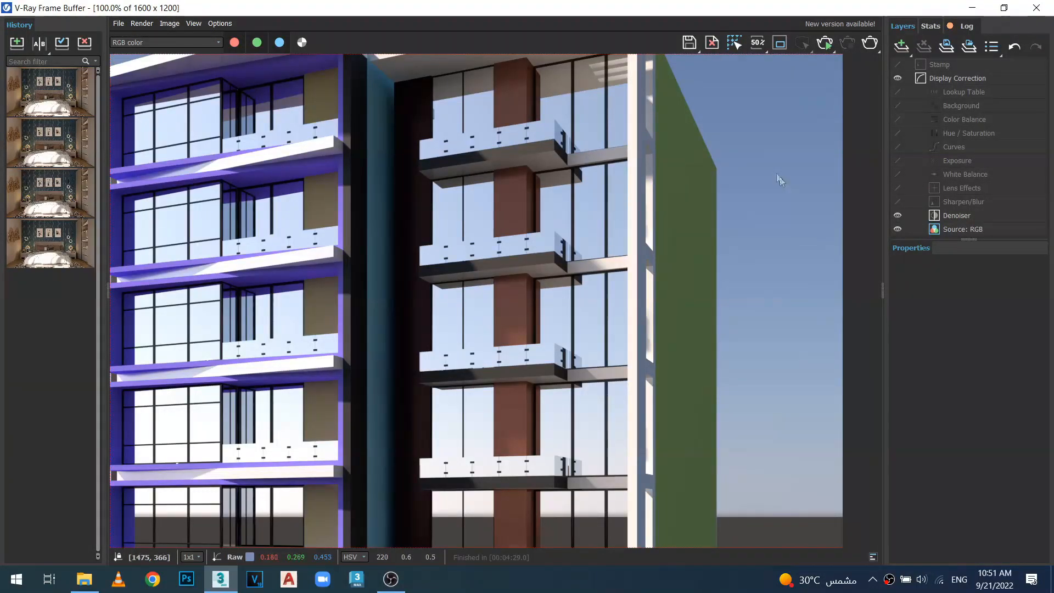
scroll(756, 345, down, 4)
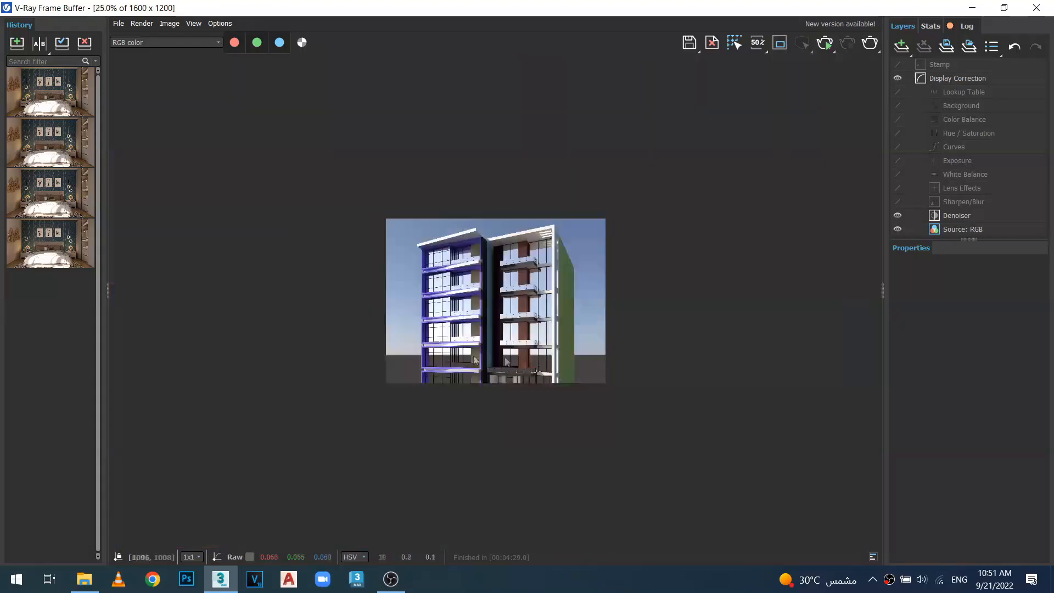
scroll(461, 350, up, 4)
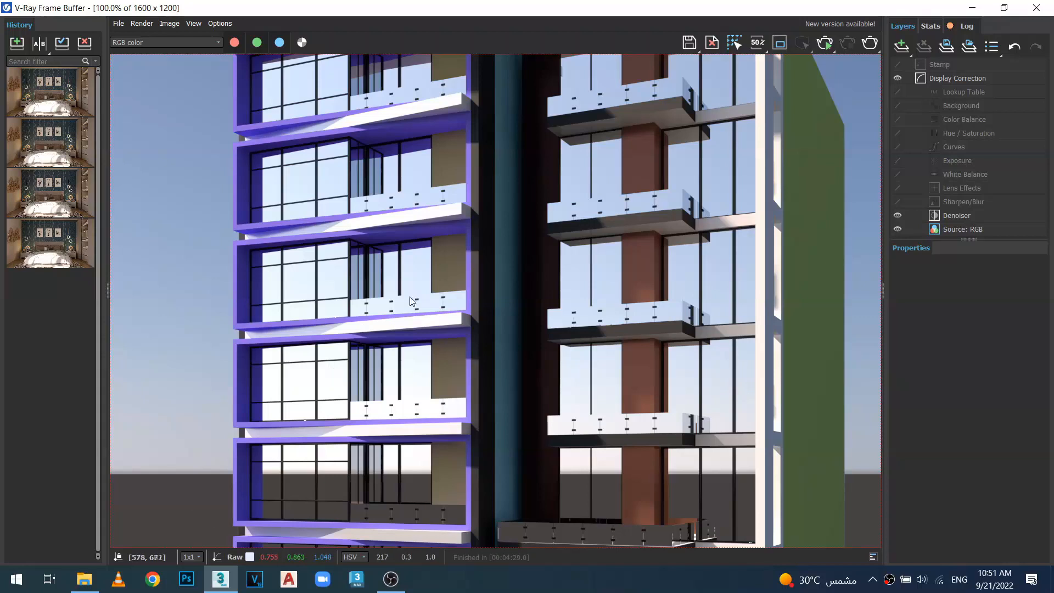
scroll(494, 271, down, 3)
scroll(482, 278, up, 3)
scroll(436, 260, down, 1)
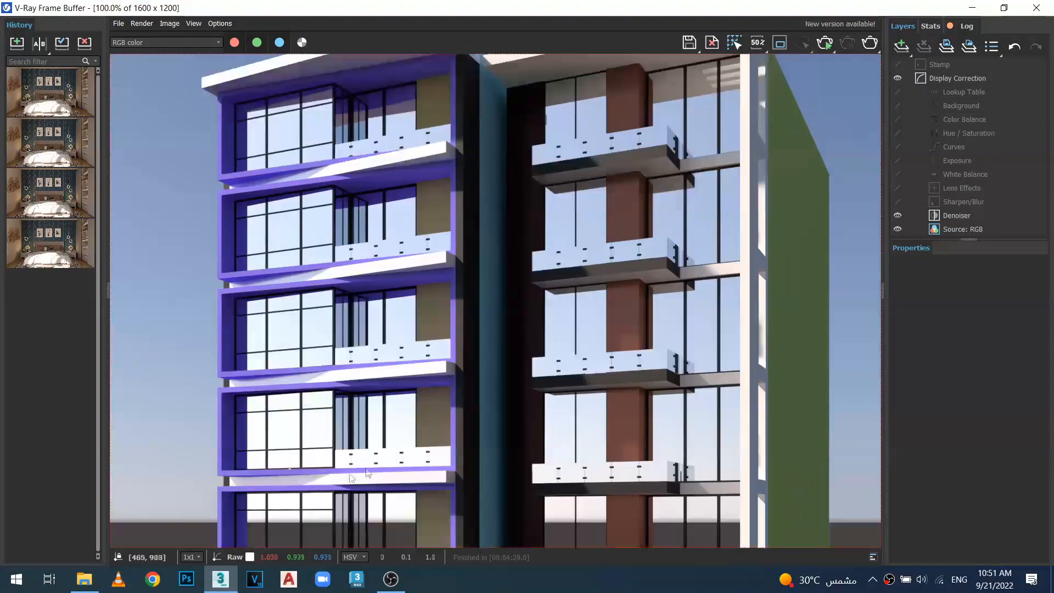
scroll(497, 365, down, 1)
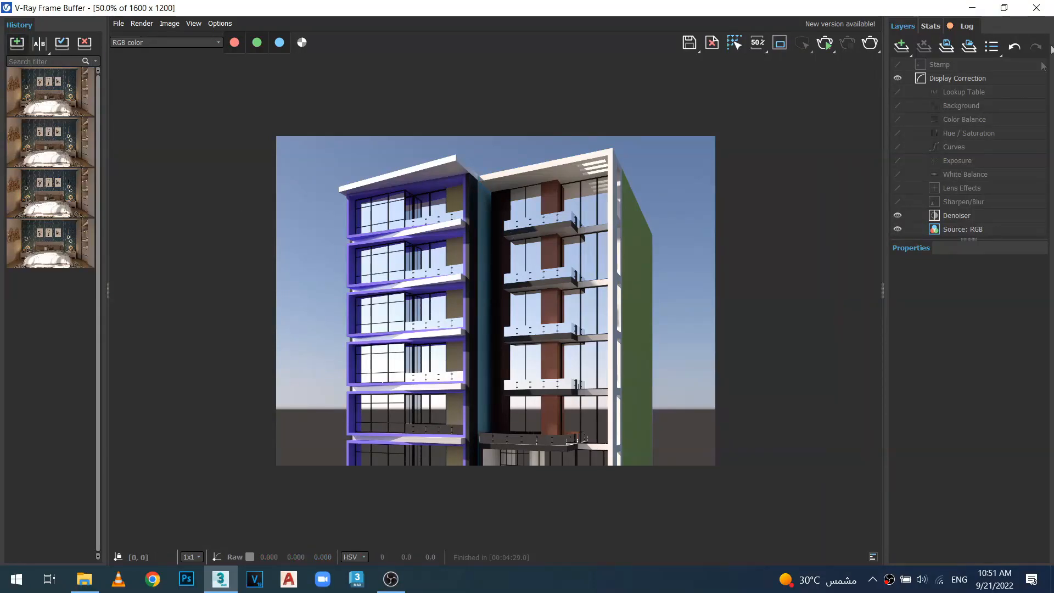
click(1038, 8)
Step: Enable the Reflection/refraction environment override and assign a VRayBitmap map to it
drag(866, 74, 524, 77)
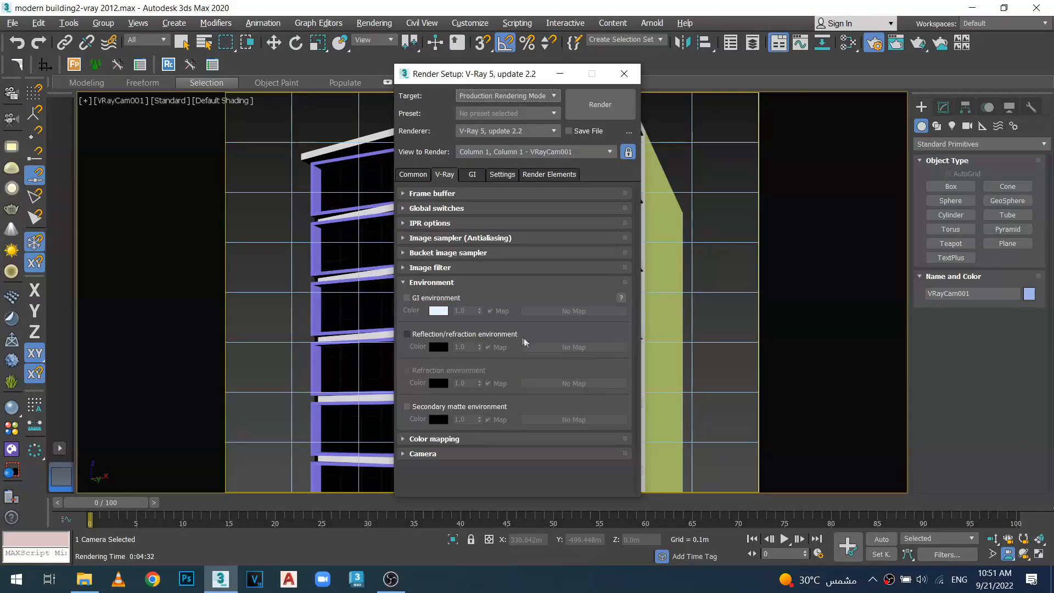
click(407, 334)
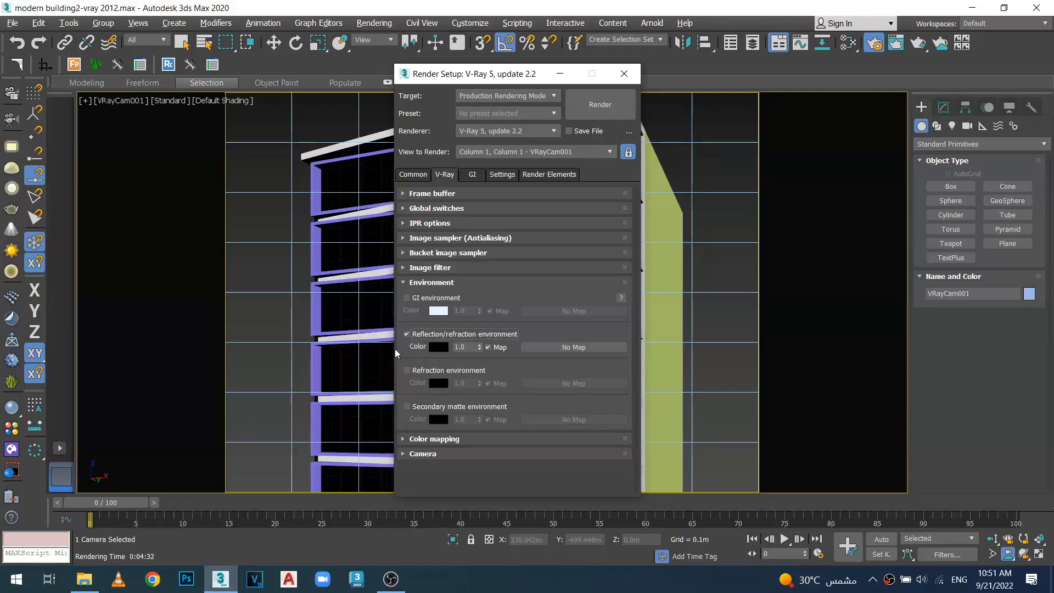
click(575, 347)
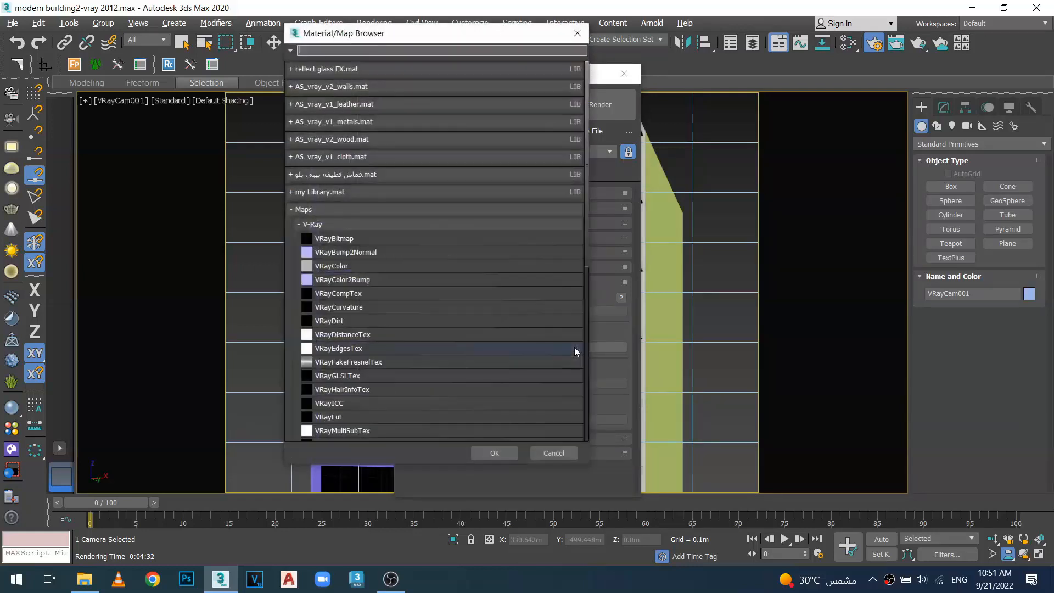
double_click(357, 236)
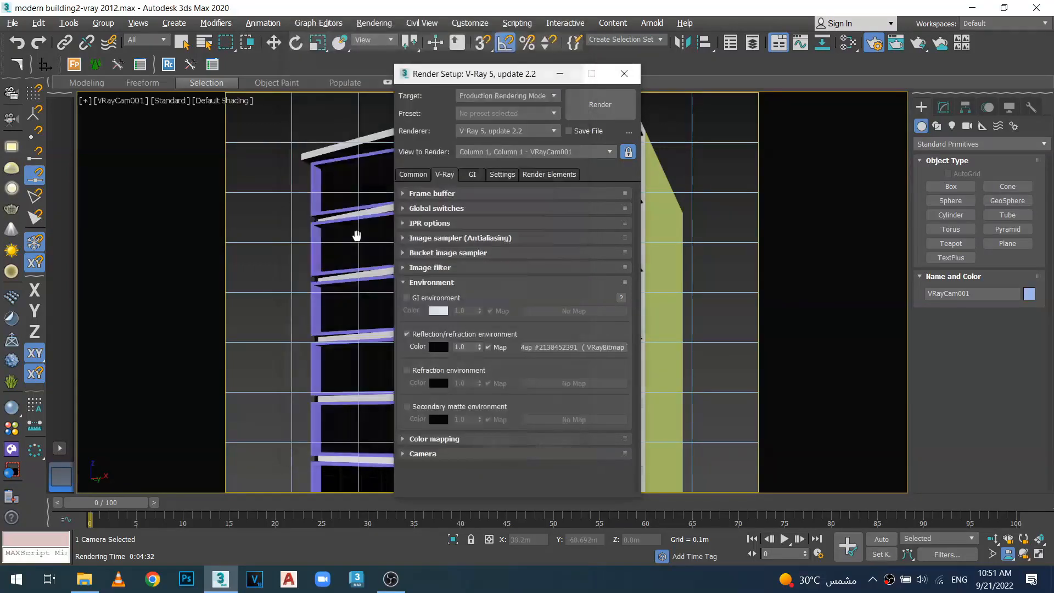
Step: Open the Slate Material Editor and place the reflection/refraction environment map in its view as an instance
click(847, 43)
mouse_move(509, 74)
mouse_down()
mouse_move(371, 83)
mouse_move(266, 59)
mouse_up()
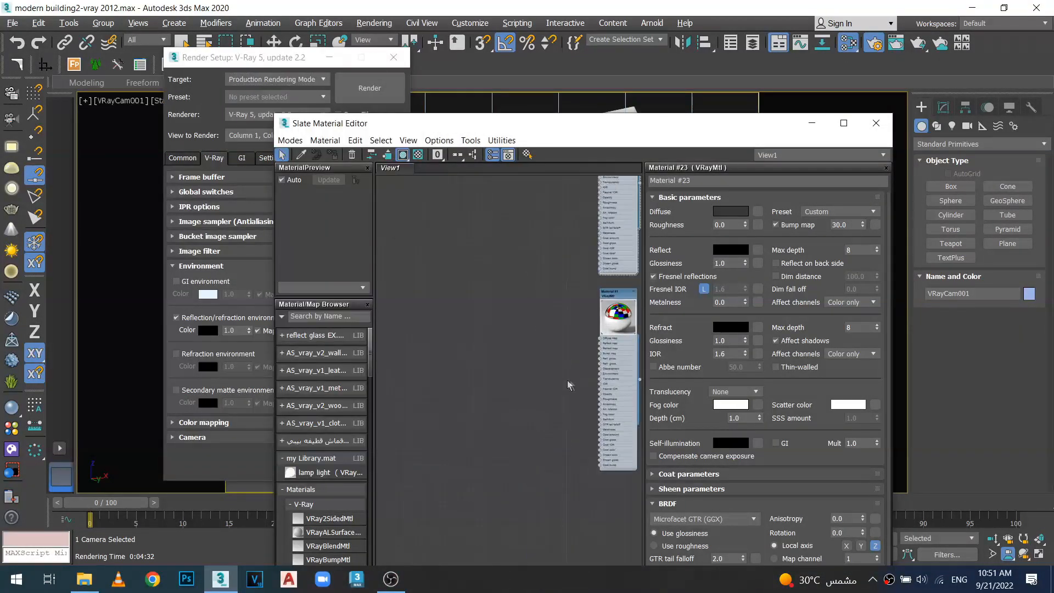
middle_drag(569, 384, 576, 334)
drag(460, 129, 580, 94)
click(327, 334)
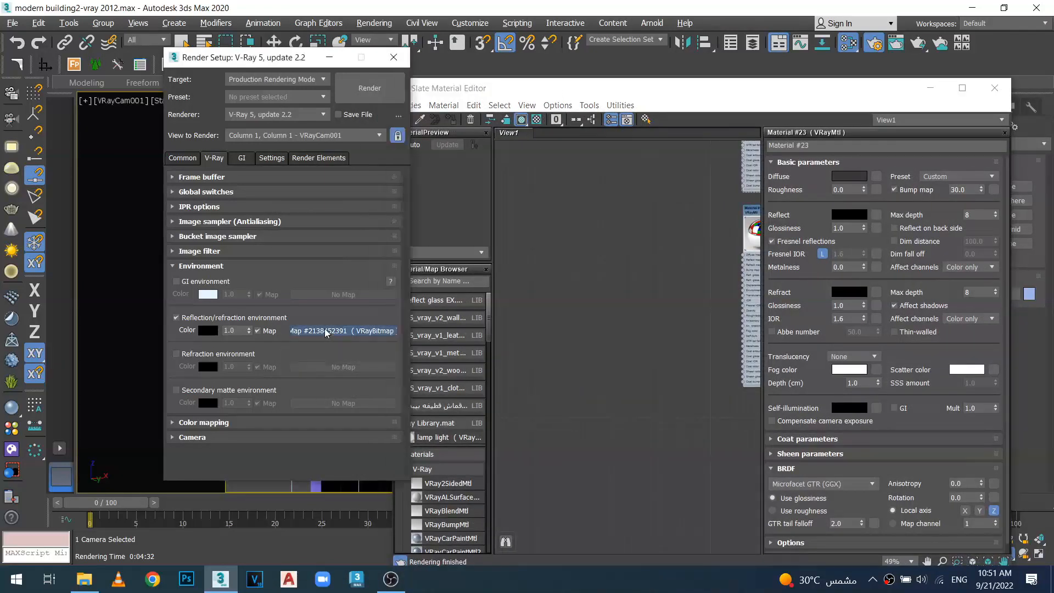
drag(622, 309, 626, 307)
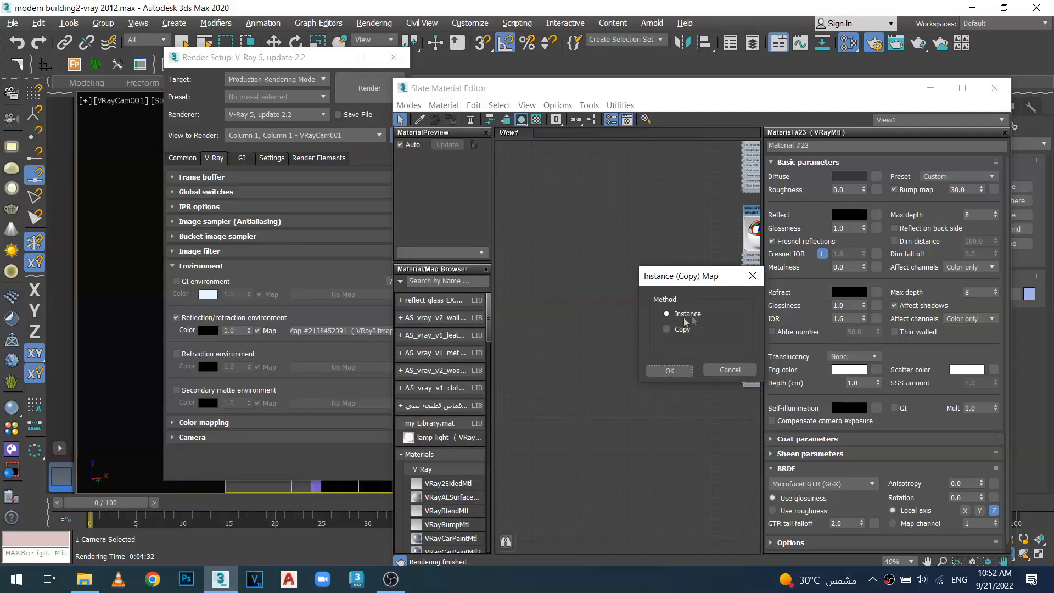
click(670, 371)
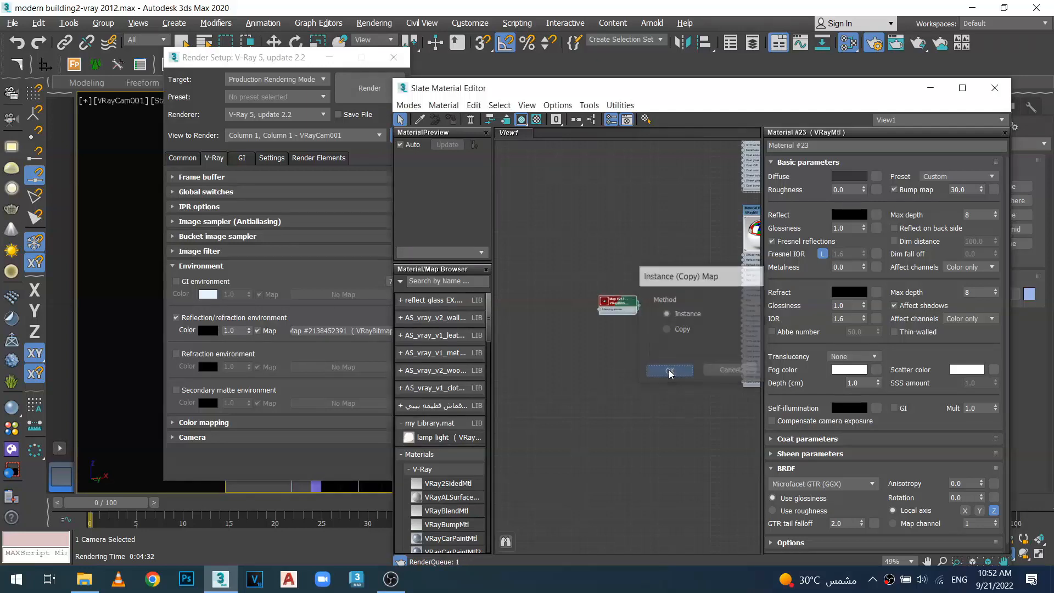
Step: Load the urban_courtyard_4k HDRI file into the VRayBitmap environment map and set its mapping type to Spherical
double_click(605, 302)
scroll(615, 312, up, 5)
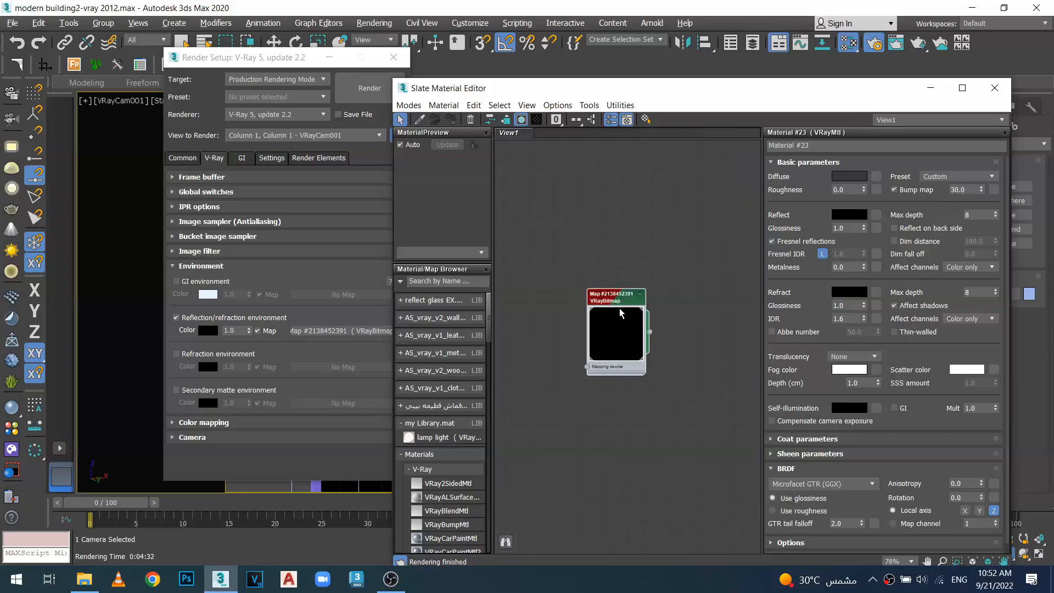
double_click(608, 291)
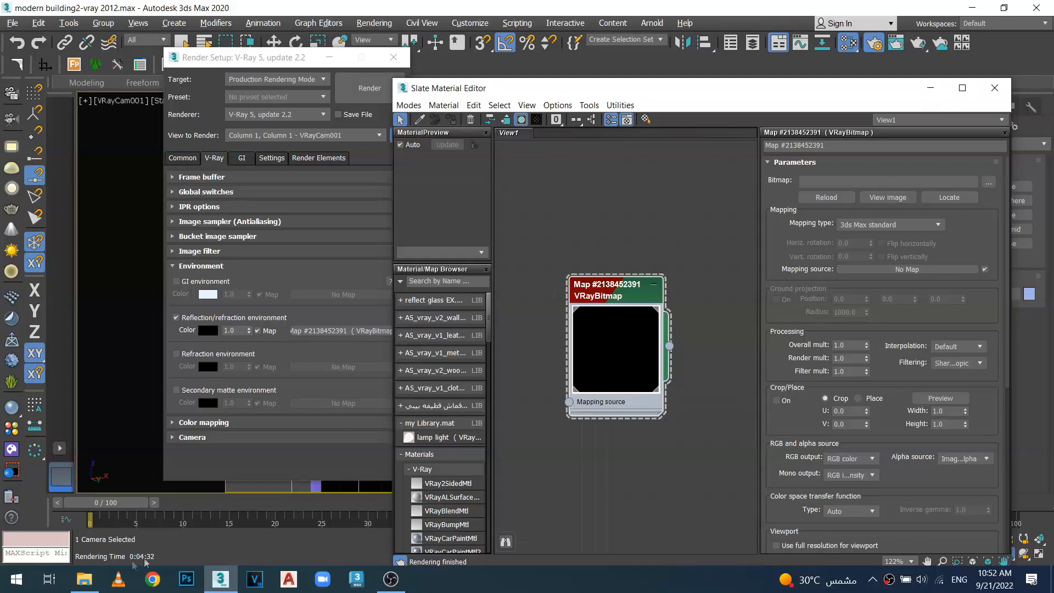
click(84, 578)
drag(354, 214, 888, 183)
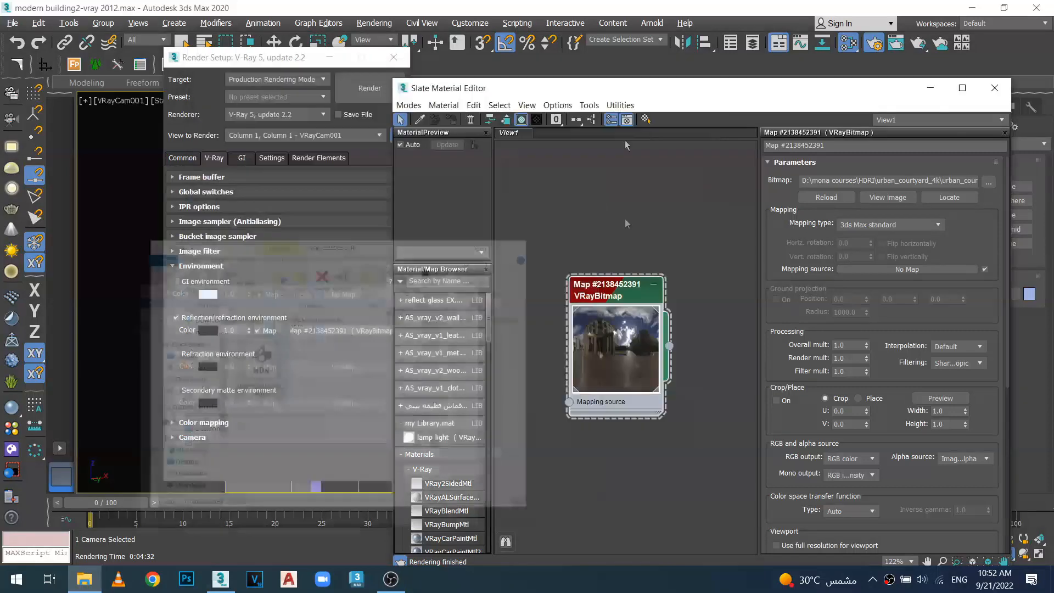
click(636, 74)
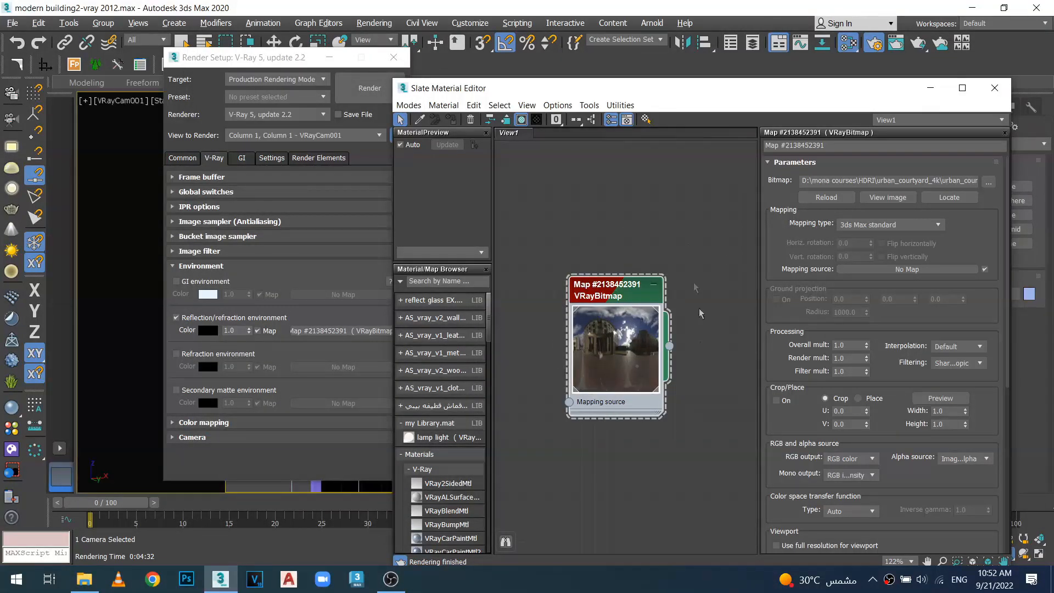
click(939, 225)
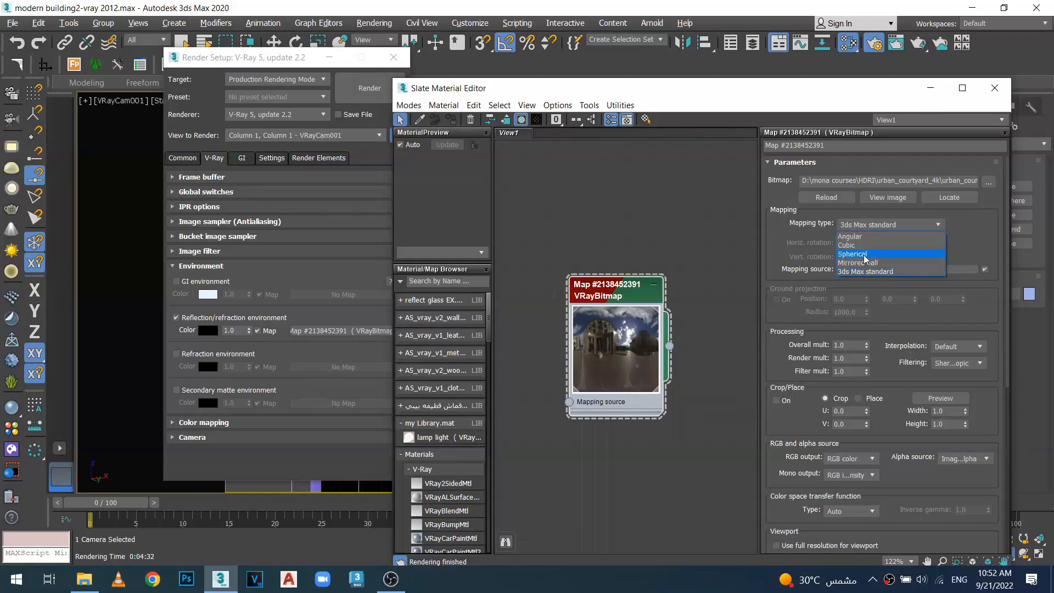
click(865, 255)
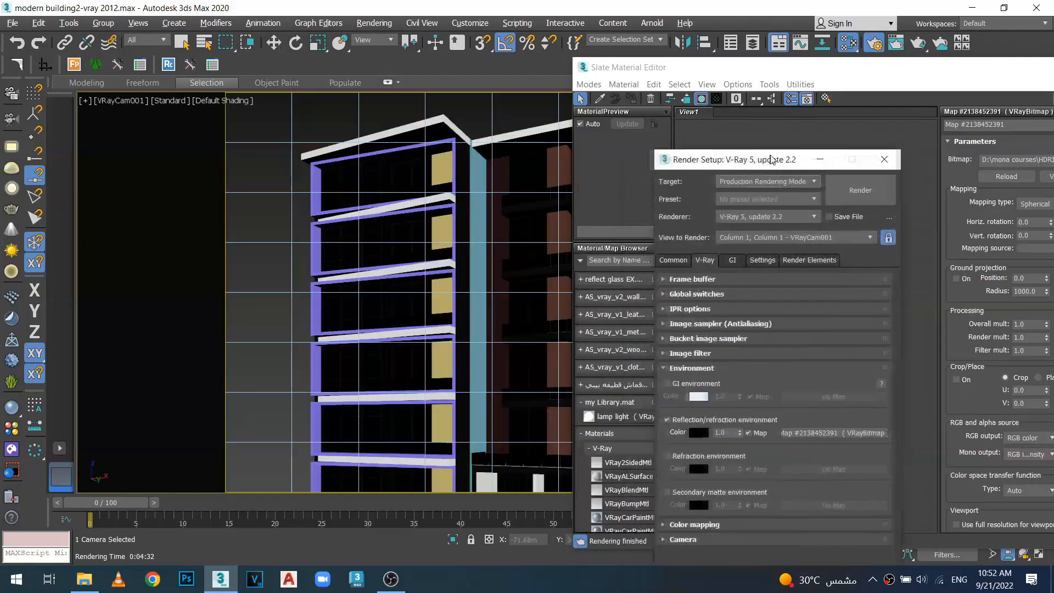
Step: Move the dialogs off the camera view, start a render of the building, and shift the restored frame buffer window aside
drag(777, 156, 802, 152)
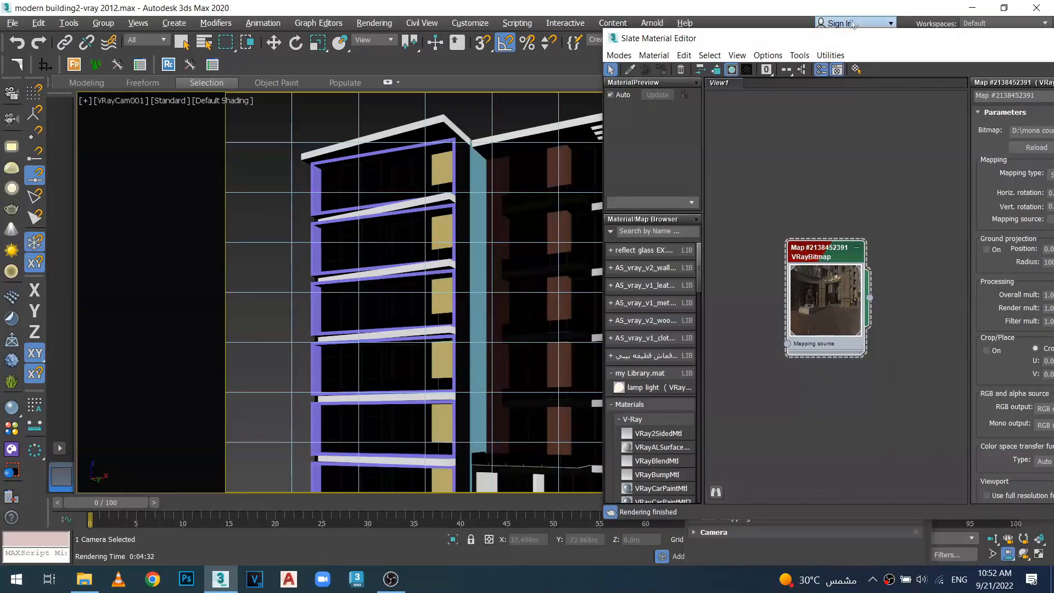
drag(885, 47, 844, 41)
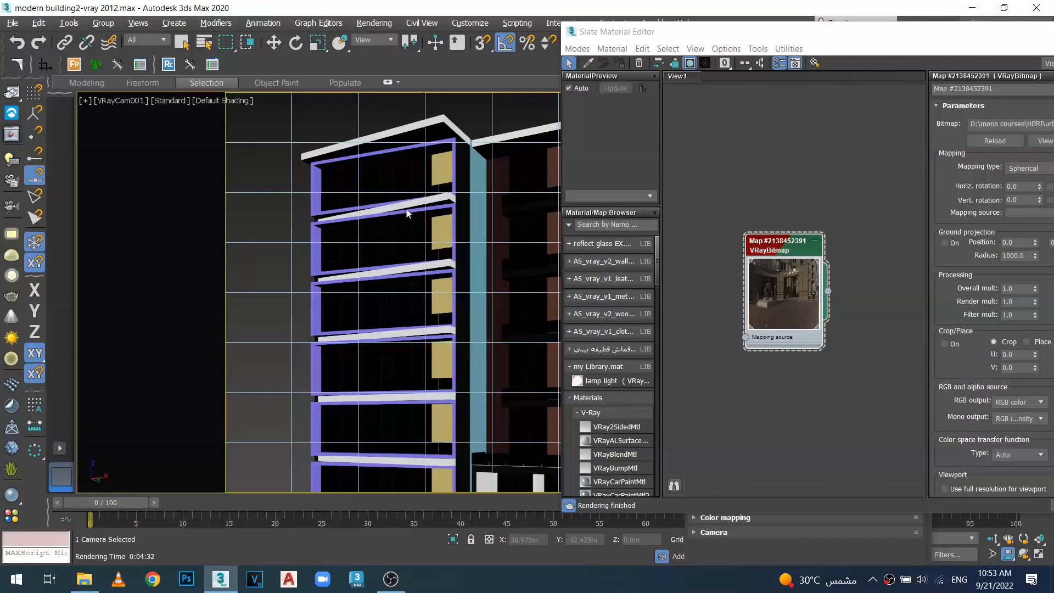
key(shift+q)
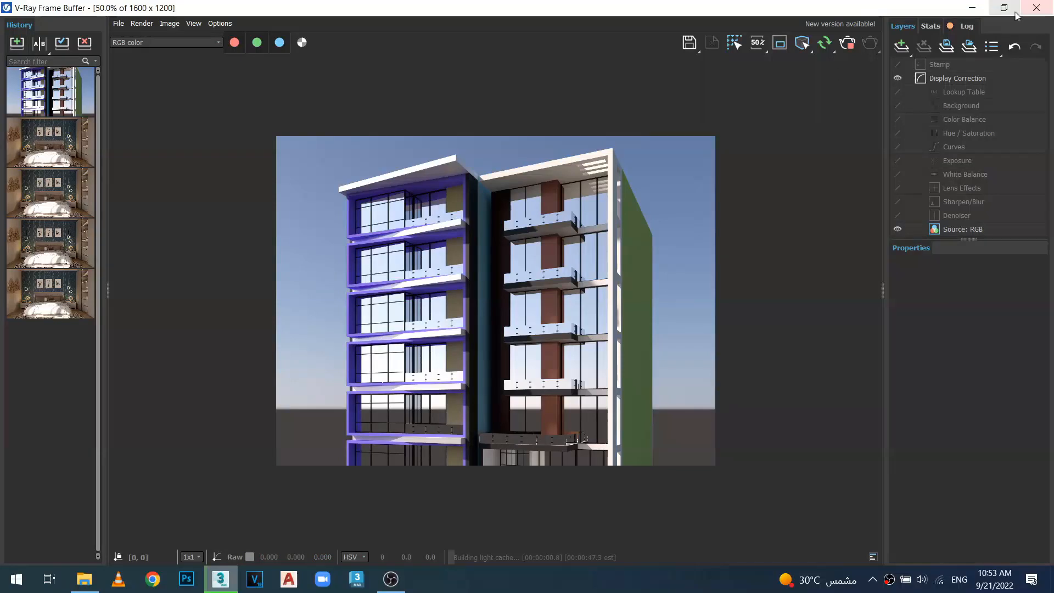
click(1014, 11)
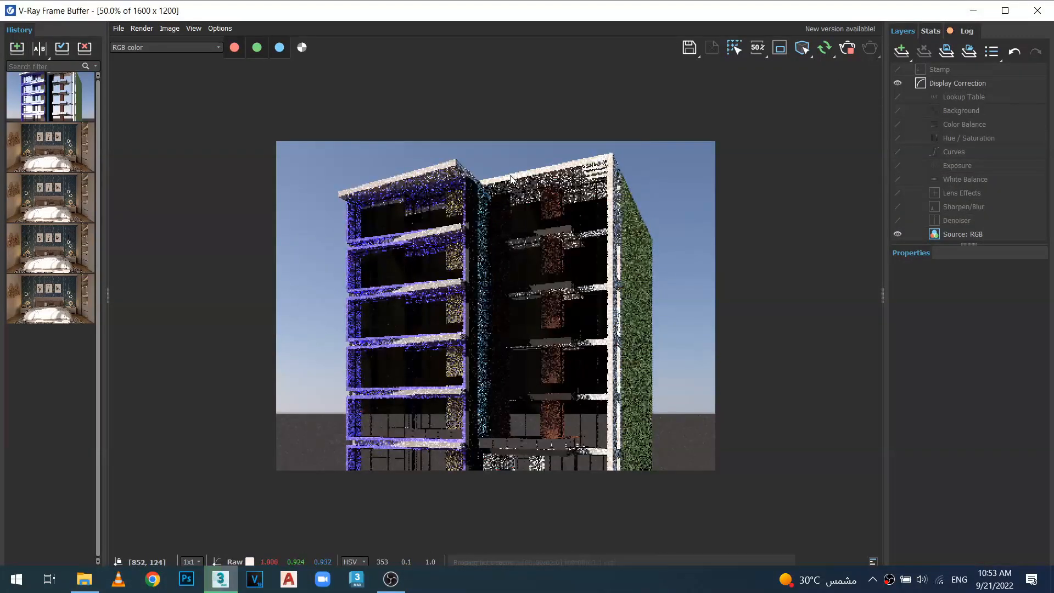
drag(912, 13, 814, 37)
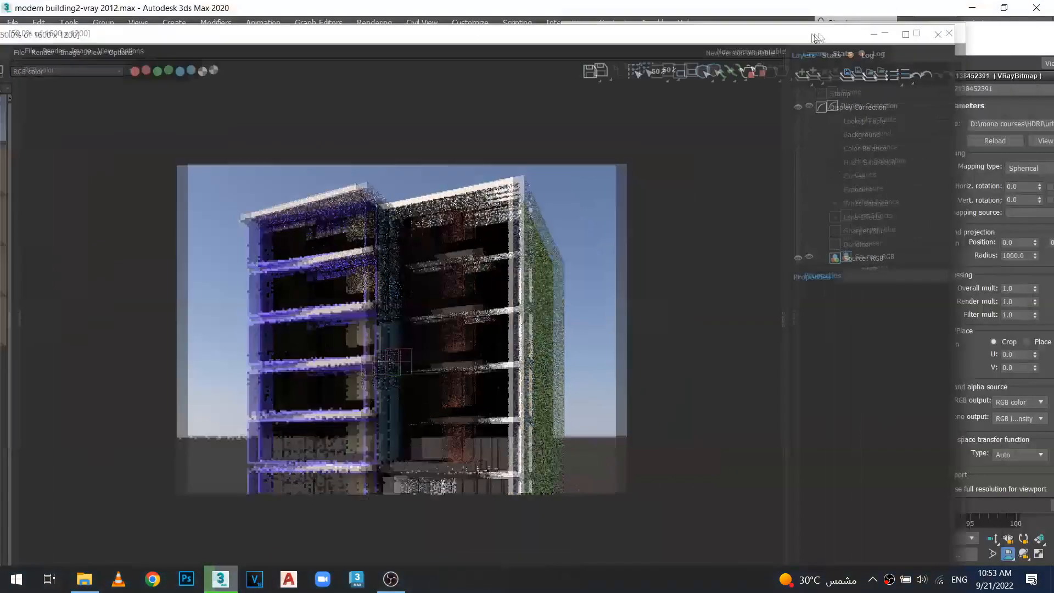
Step: Place the frame buffer beside the Slate Material Editor and inspect the building's balconies and glass in the render
drag(955, 25, 592, 58)
drag(454, 66, 497, 34)
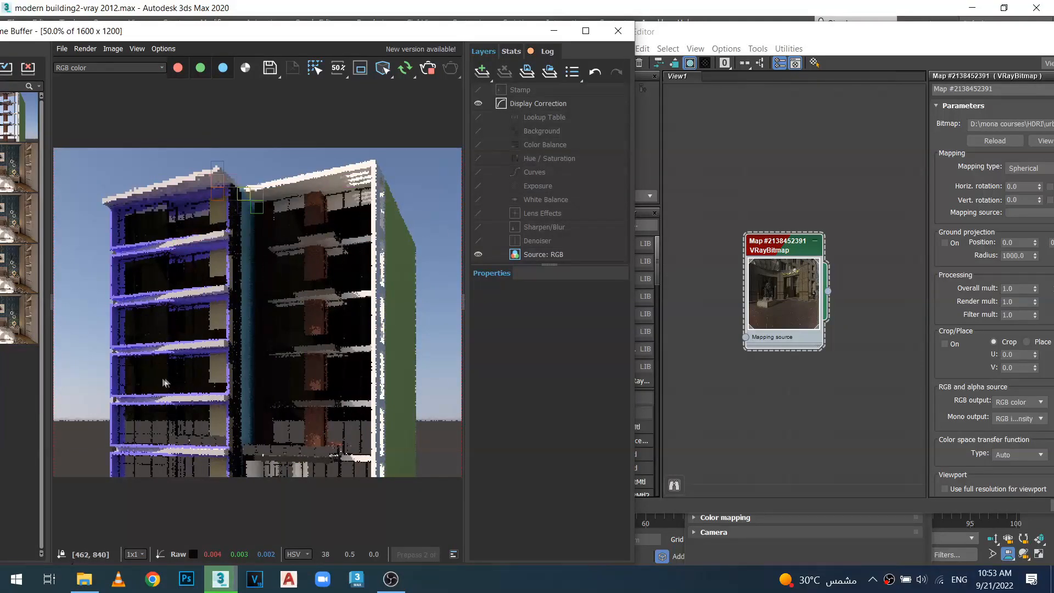
scroll(142, 356, up, 1)
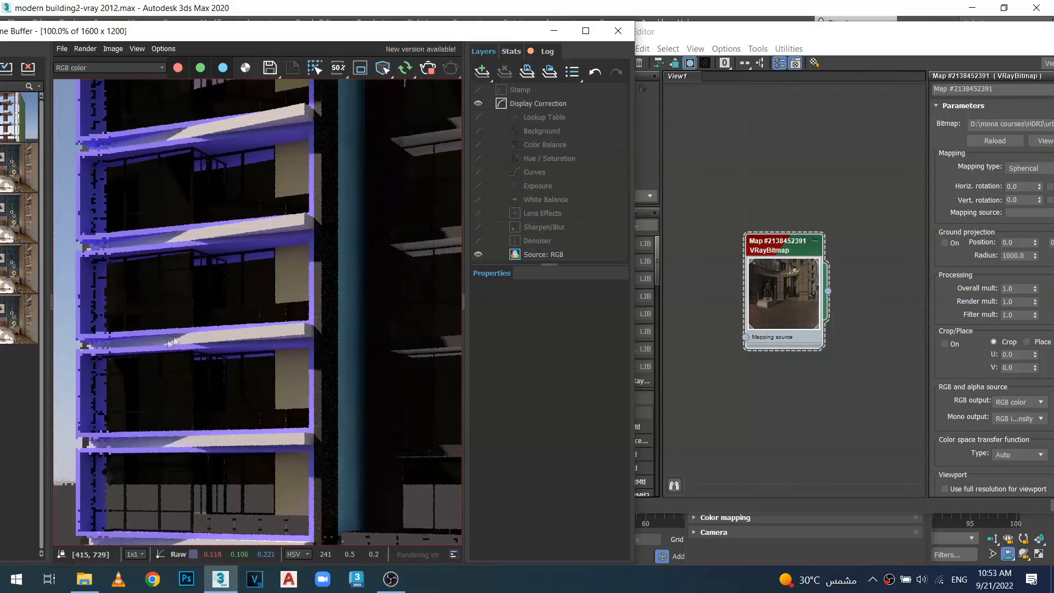
scroll(179, 312, down, 1)
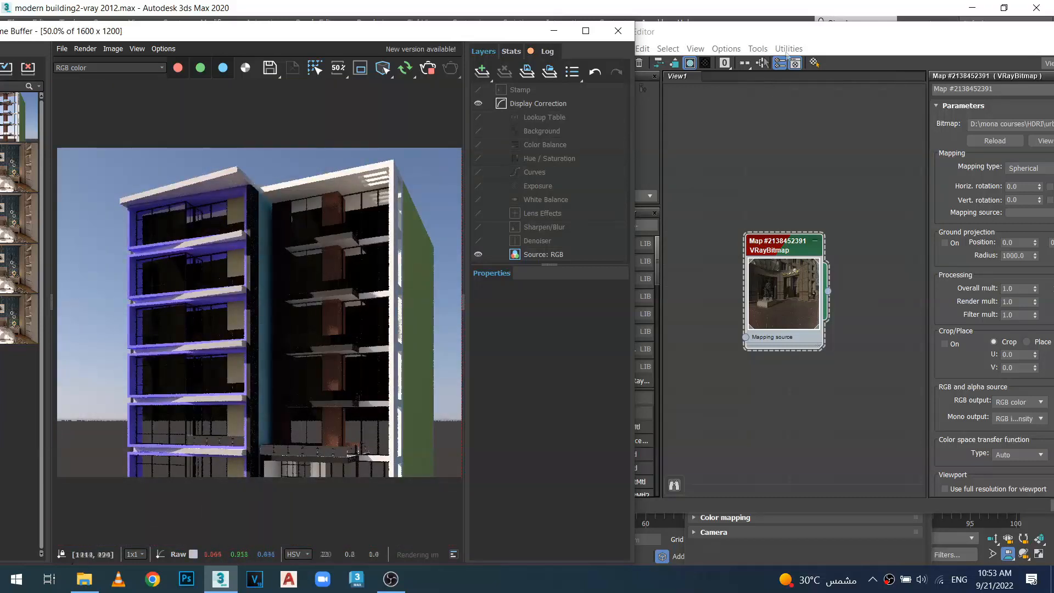
Step: Set the environment map's overall multiplier to 10 and open an enlarged preview window of the map
drag(919, 41, 734, 48)
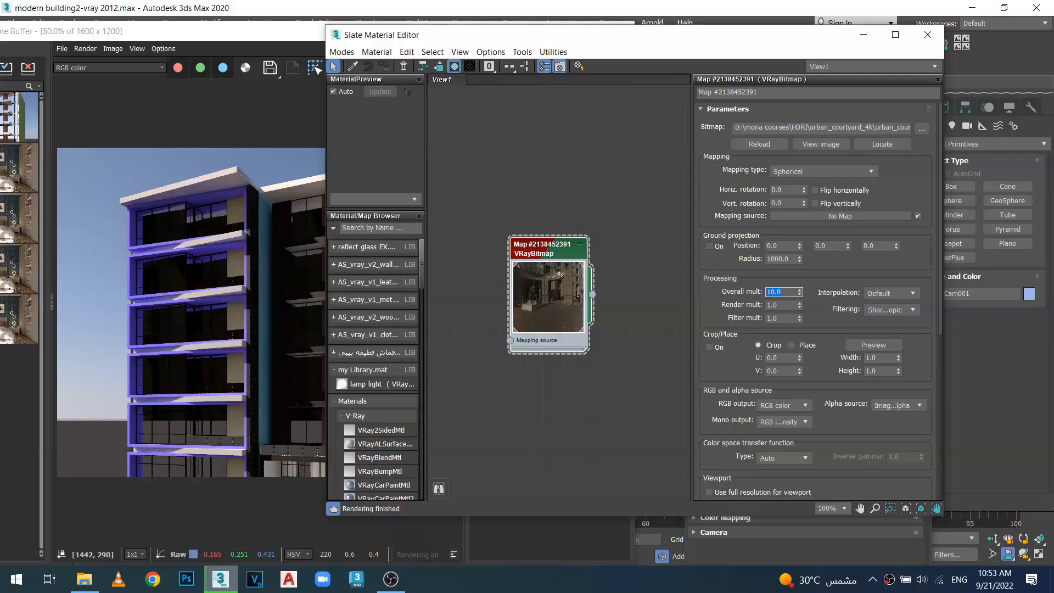
right_click(555, 289)
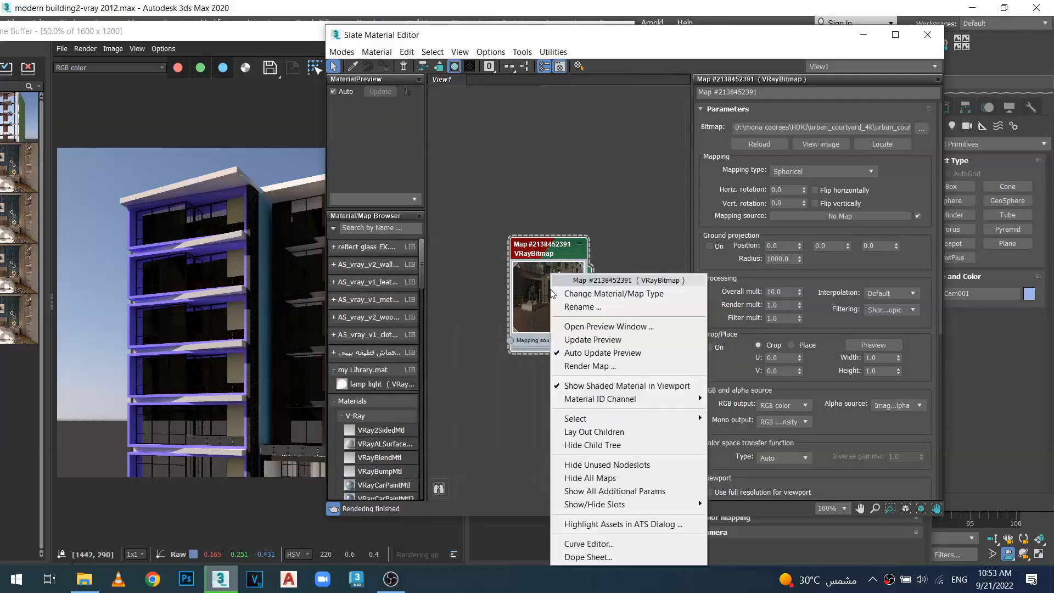
click(555, 327)
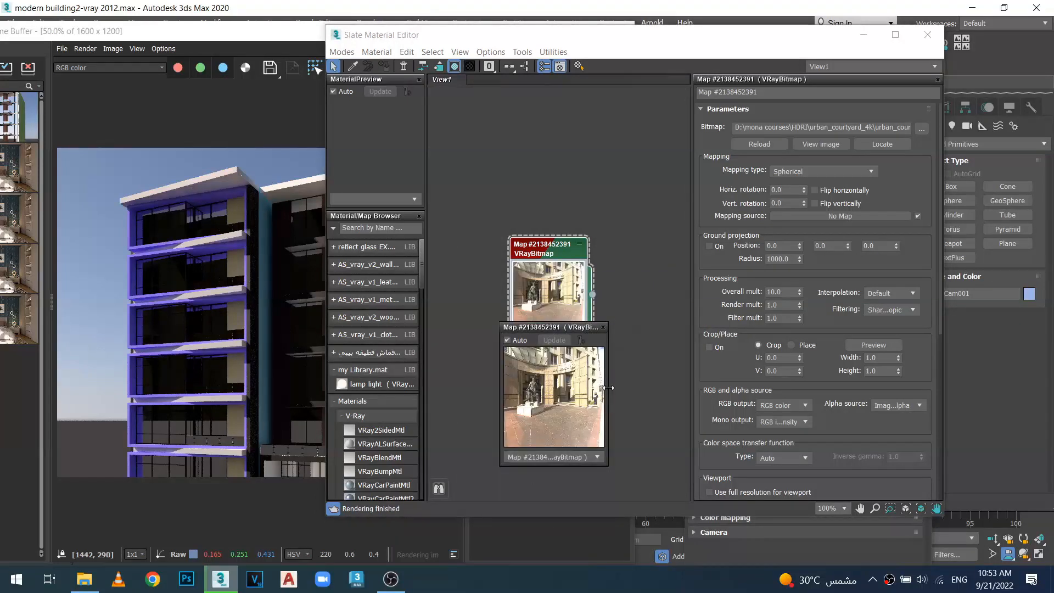
drag(607, 383, 780, 396)
drag(644, 330, 565, 135)
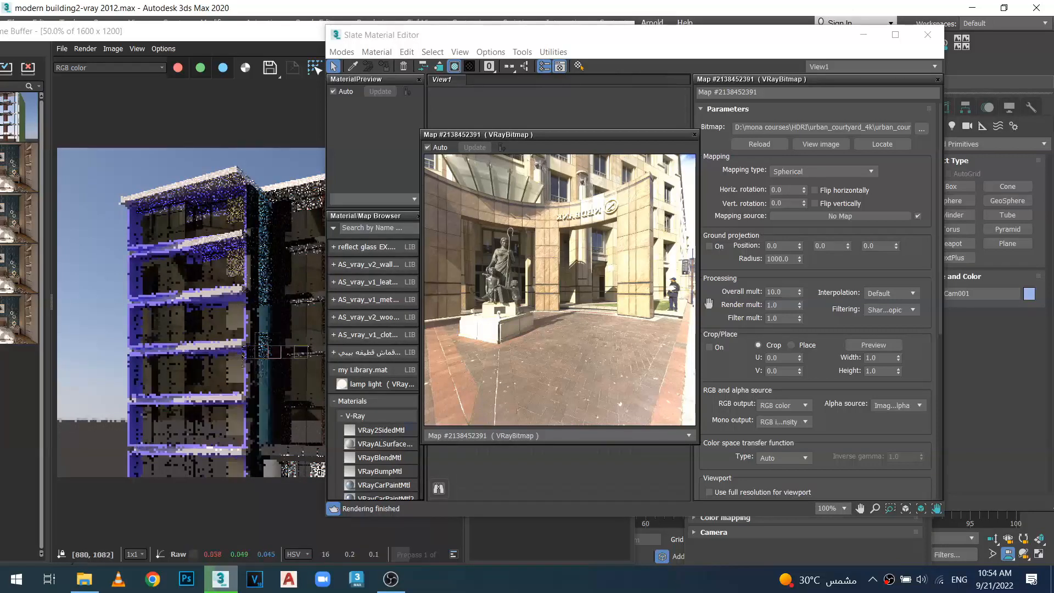
Step: Set the environment map's overall multiplier to 20, and raise it further to 30
double_click(785, 292)
text(20)
key(Return)
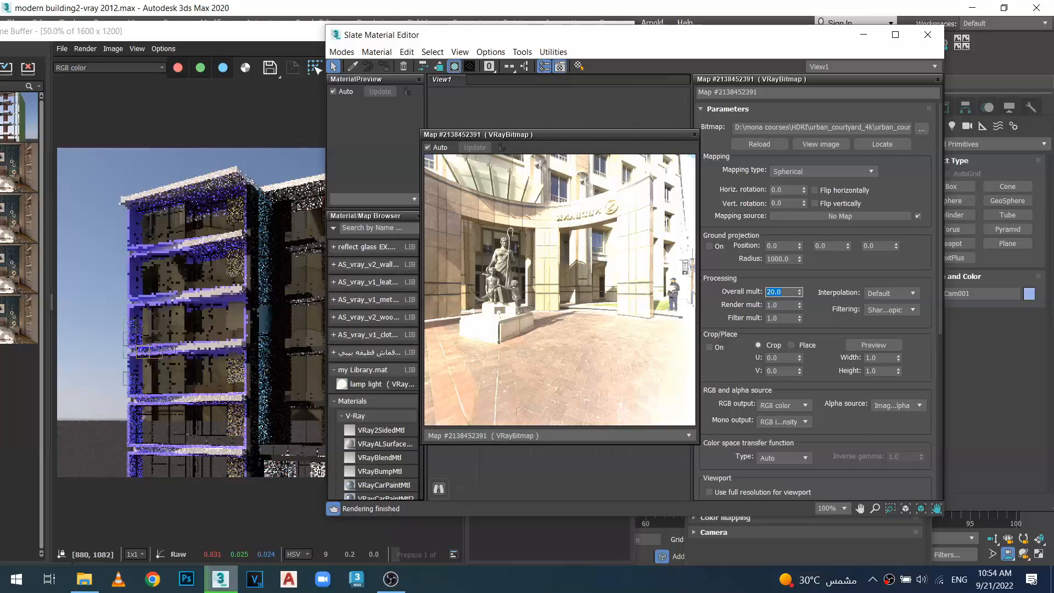
text(30)
key(Return)
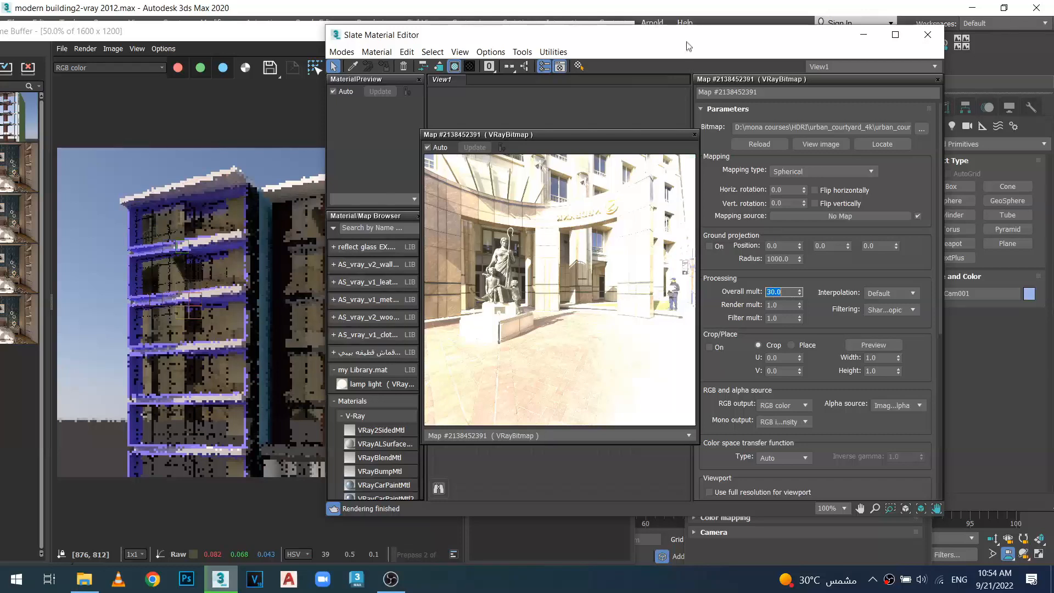
Step: Move the Slate Material Editor and the map preview aside to uncover the building render
drag(688, 46, 746, 50)
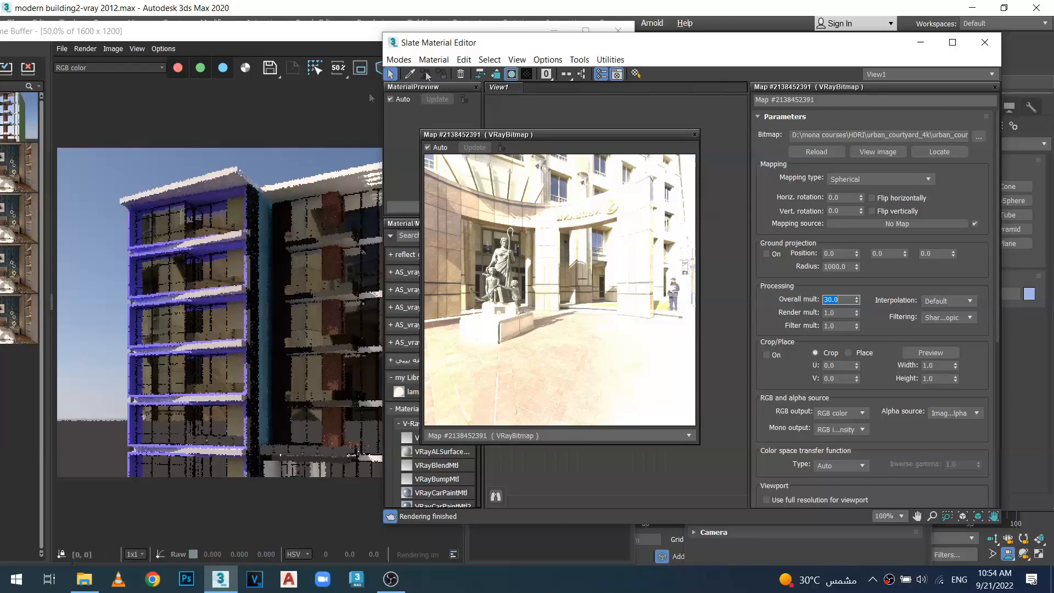
drag(633, 49, 706, 40)
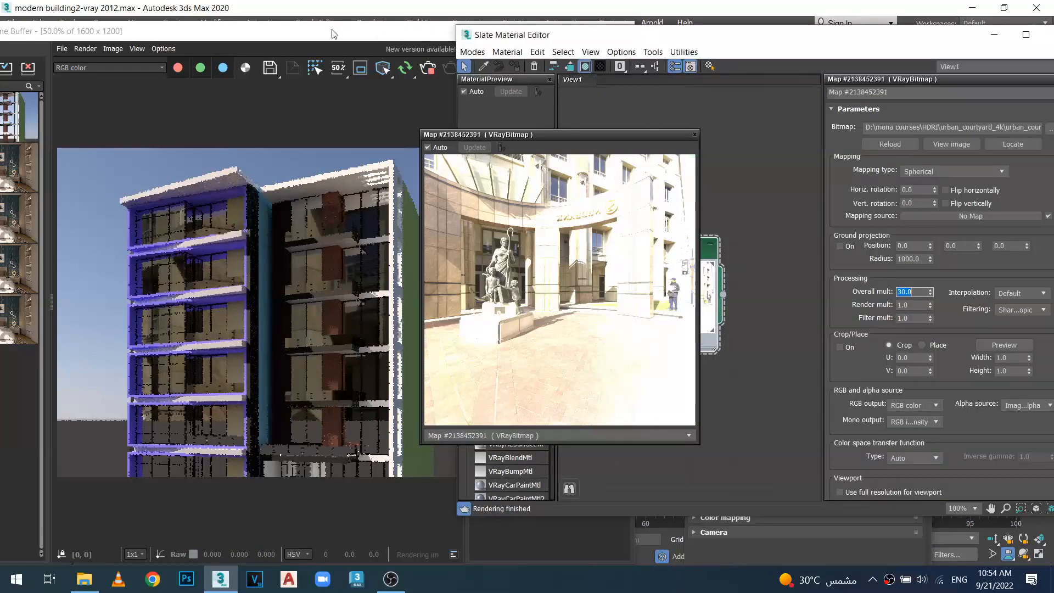
click(334, 34)
drag(658, 135, 776, 99)
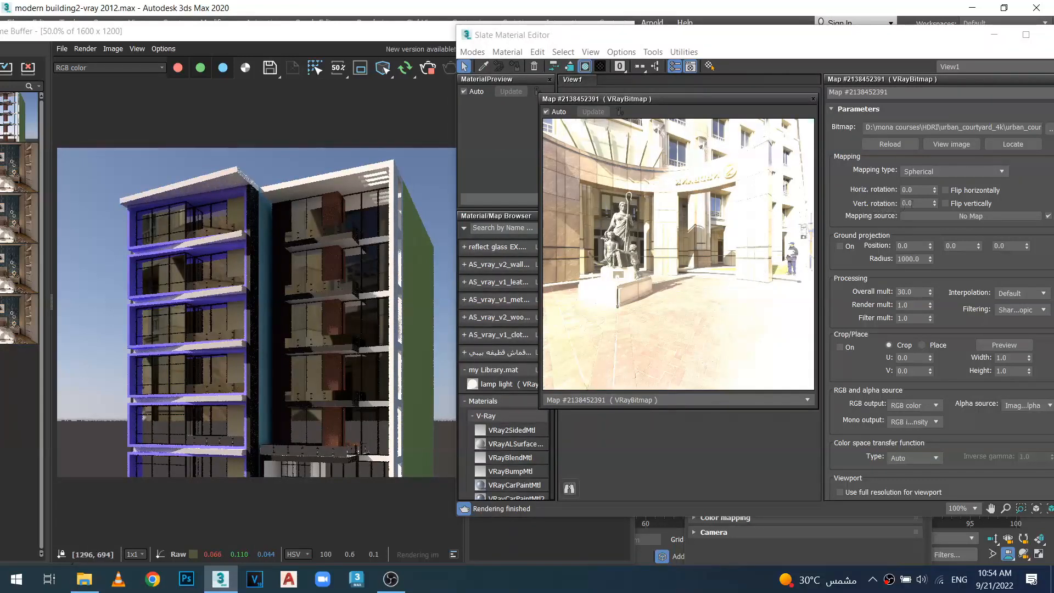
Step: Set the environment map's horizontal rotation to 133 and check the glass reflections in the render
drag(935, 190, 937, 155)
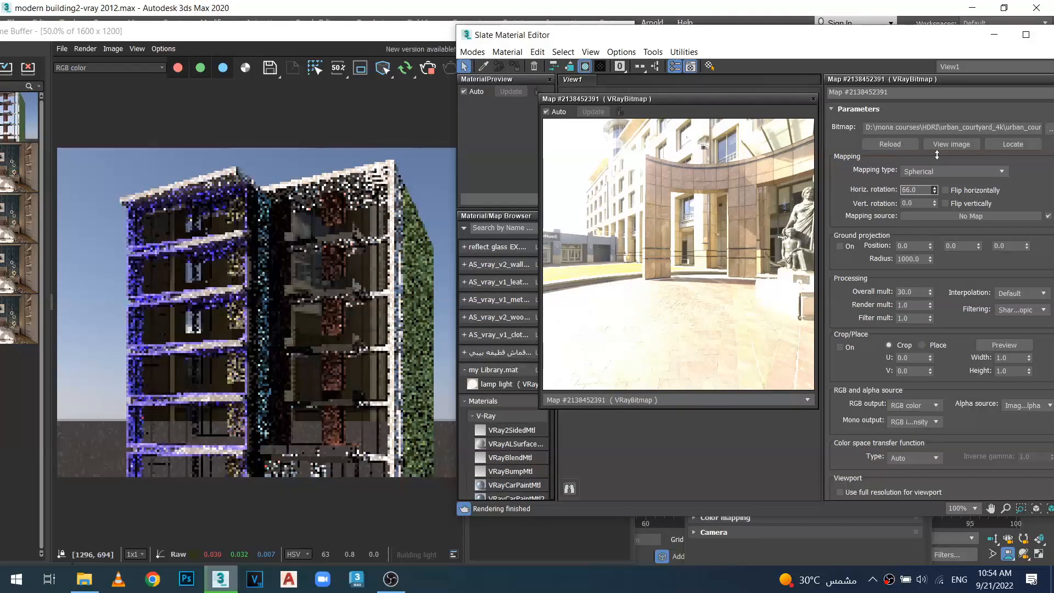
drag(937, 155, 937, 124)
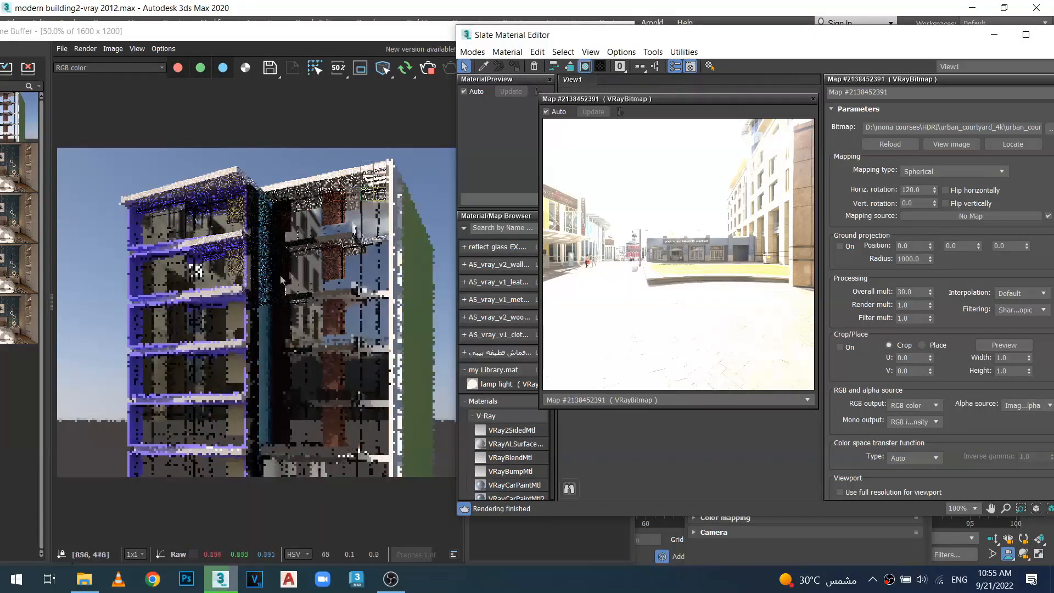
click(935, 187)
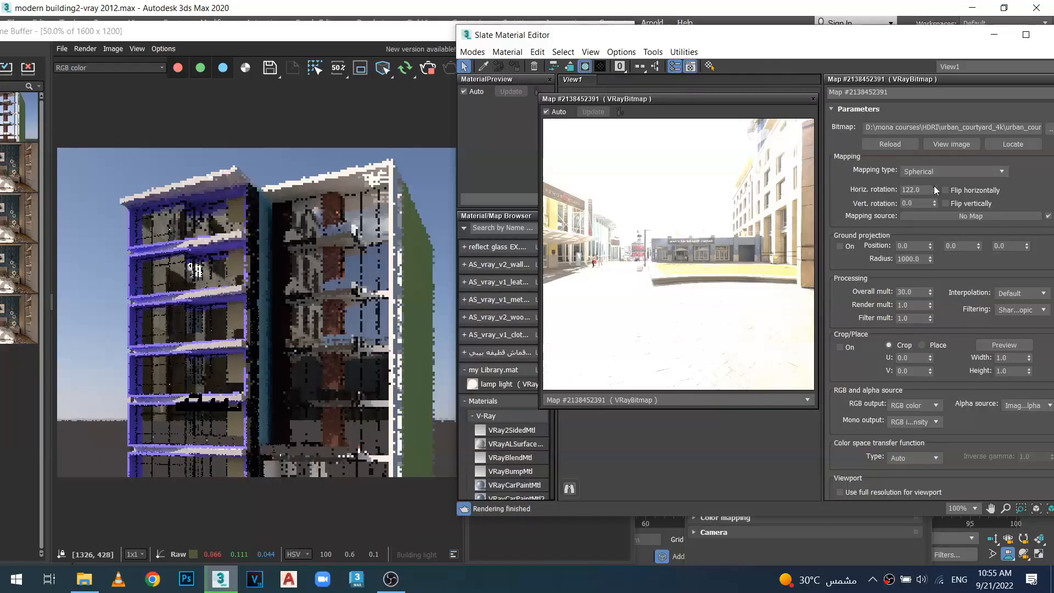
click(935, 188)
click(935, 188)
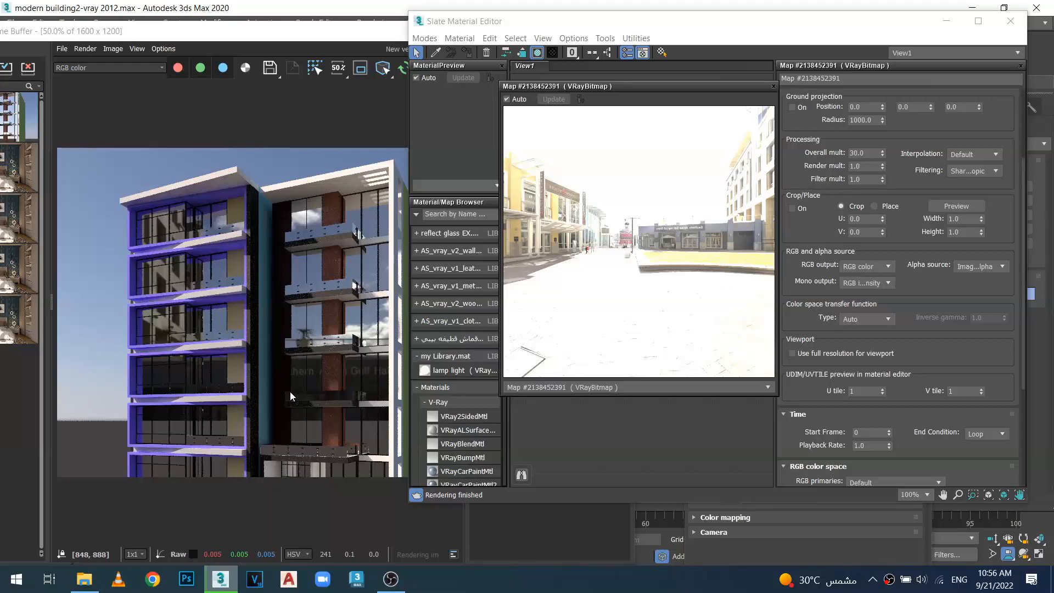
scroll(312, 343, down, 1)
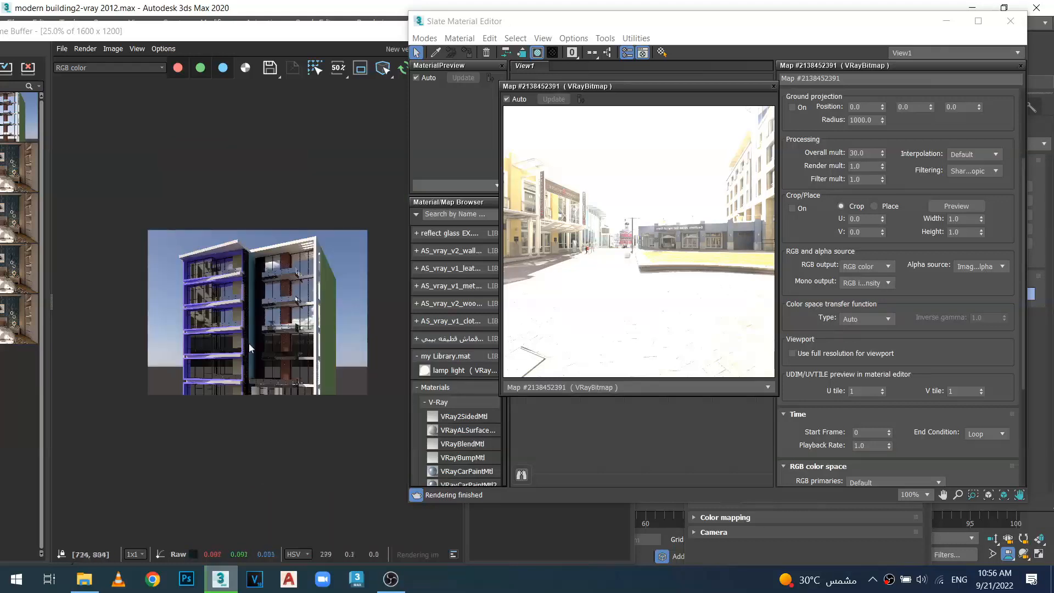
scroll(314, 343, up, 1)
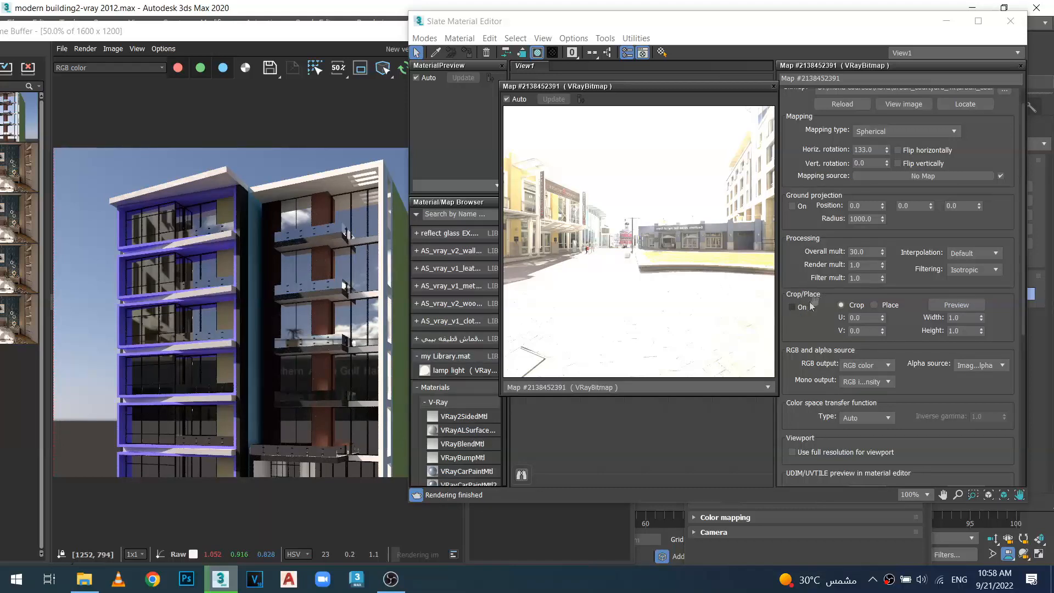
Step: Enable Crop/Place on the environment map and crop away the ground area to a height of about 0.627
click(793, 308)
click(940, 305)
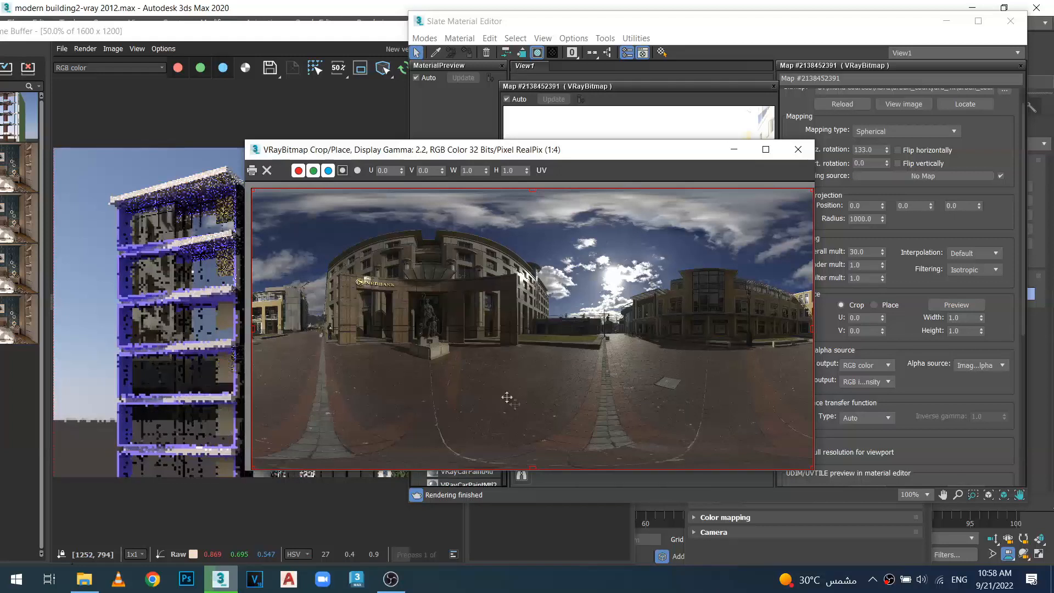
drag(531, 467, 543, 364)
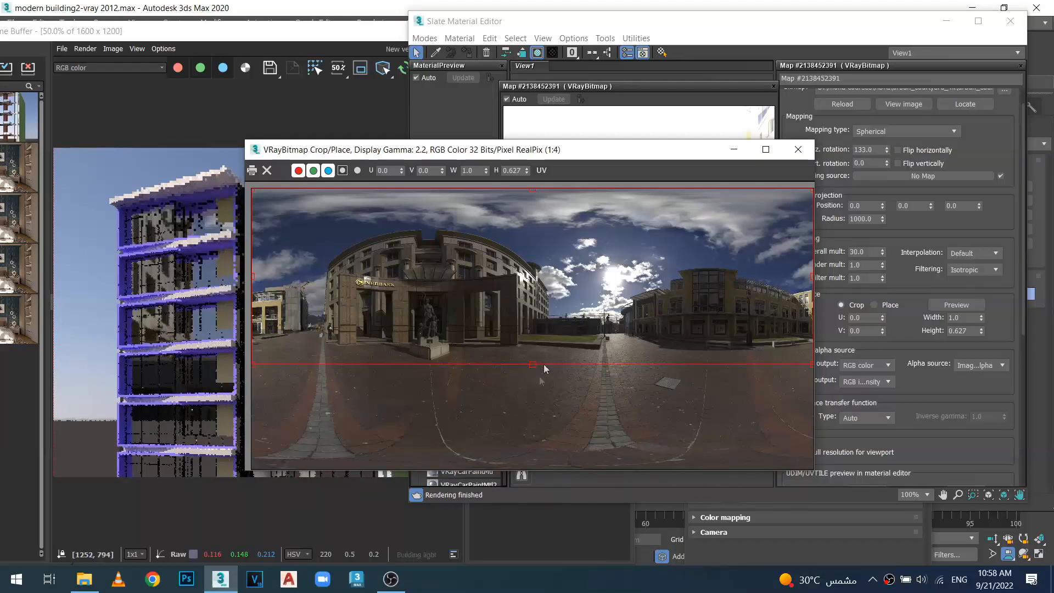
click(798, 150)
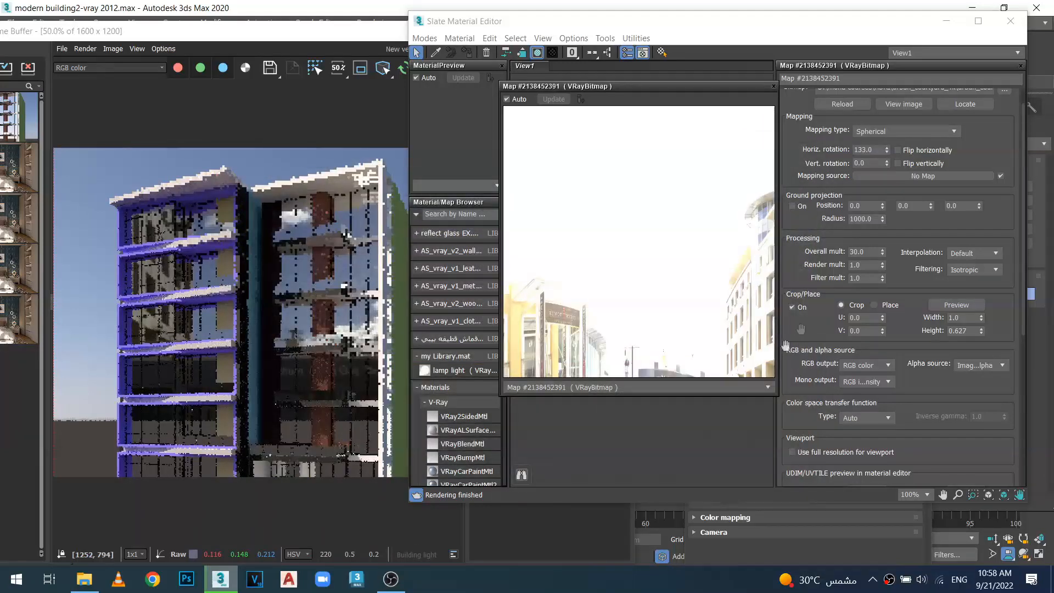
click(792, 307)
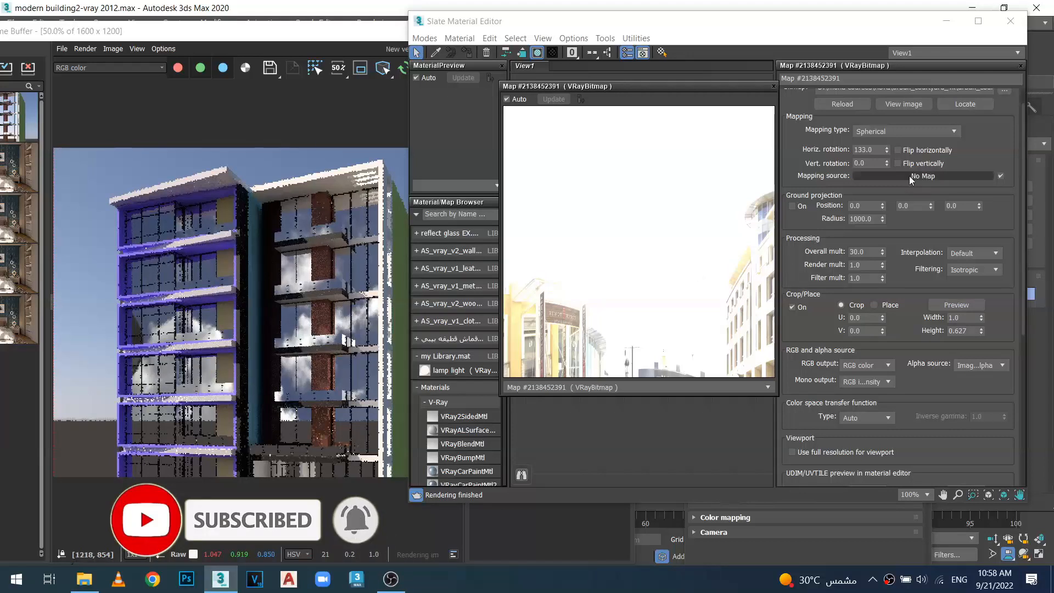
Step: Lower the environment map's horizontal rotation in single-degree steps to about 128
click(887, 152)
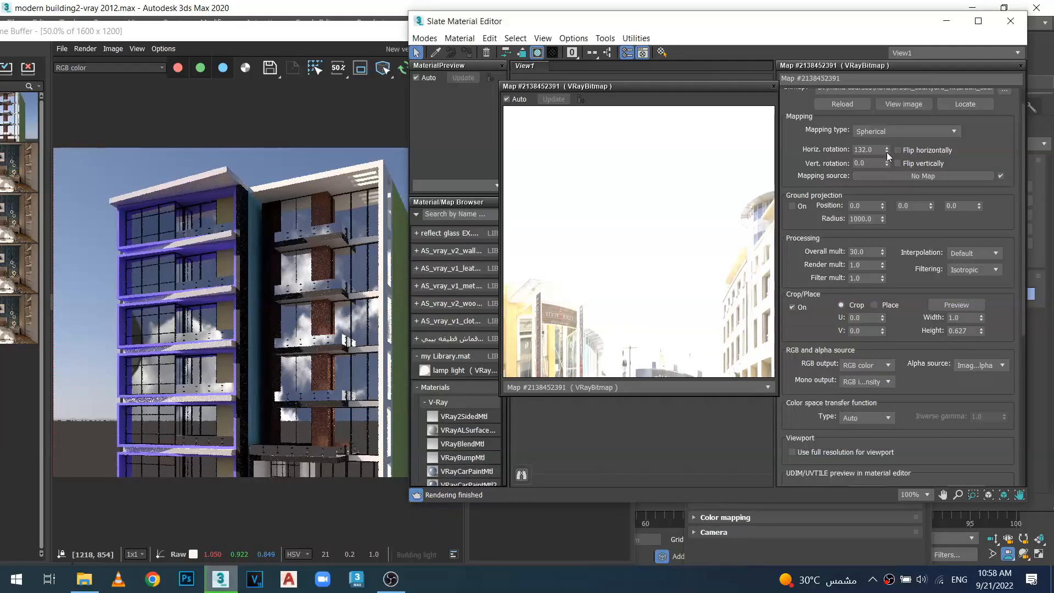
click(887, 152)
click(887, 153)
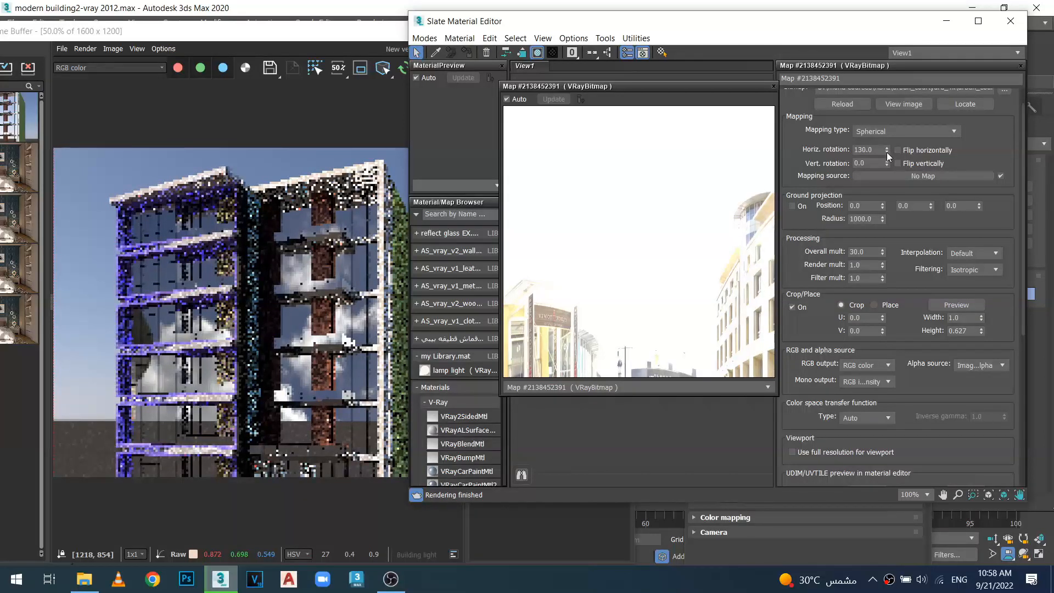
click(888, 152)
click(888, 153)
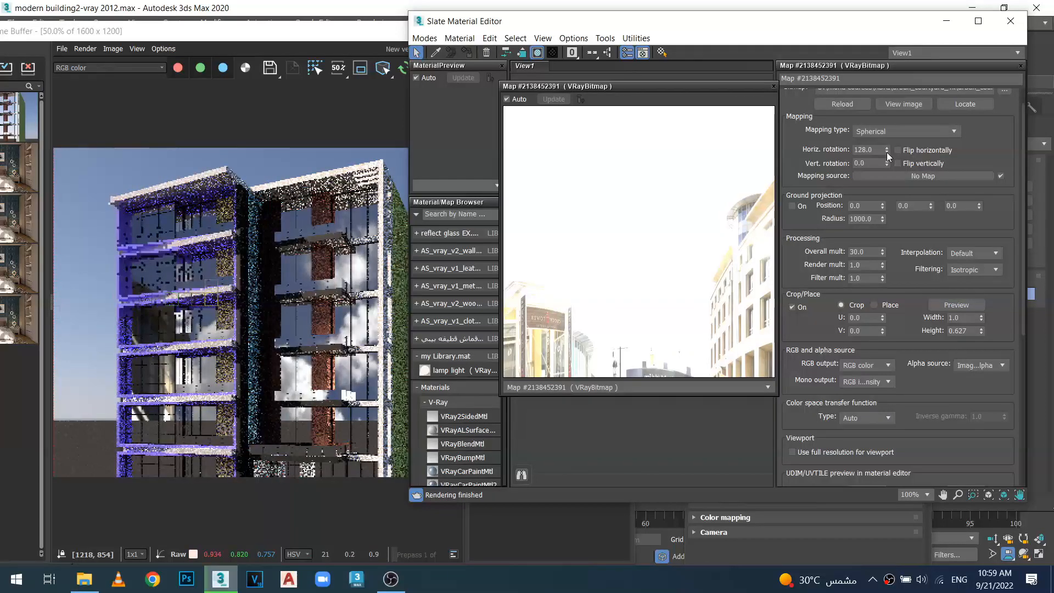
click(888, 153)
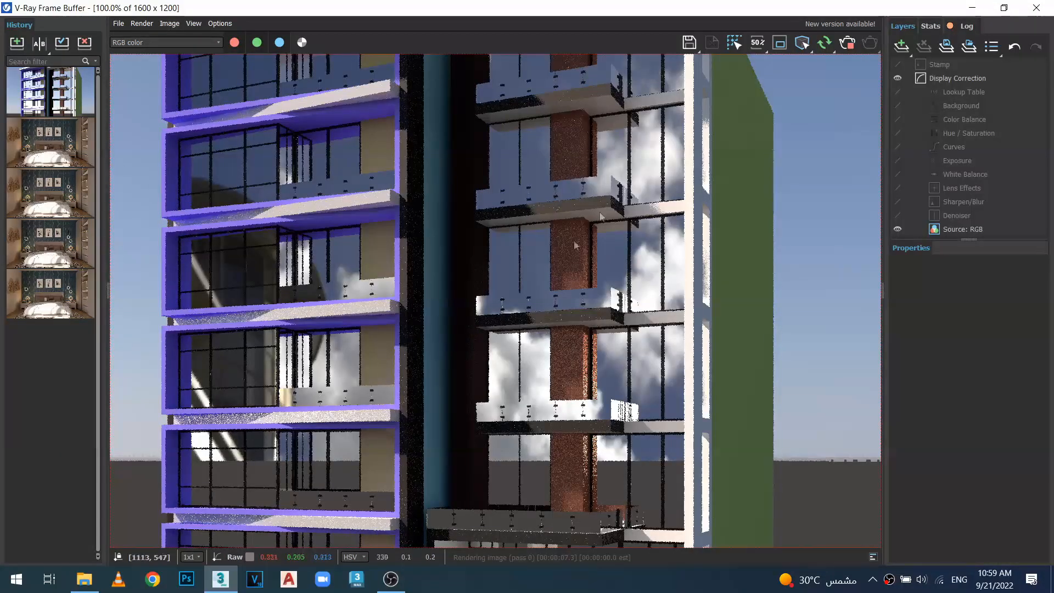
Step: Examine the sky reflections on the building's windows and balconies in the enlarged frame buffer
scroll(558, 321, down, 2)
scroll(384, 295, up, 2)
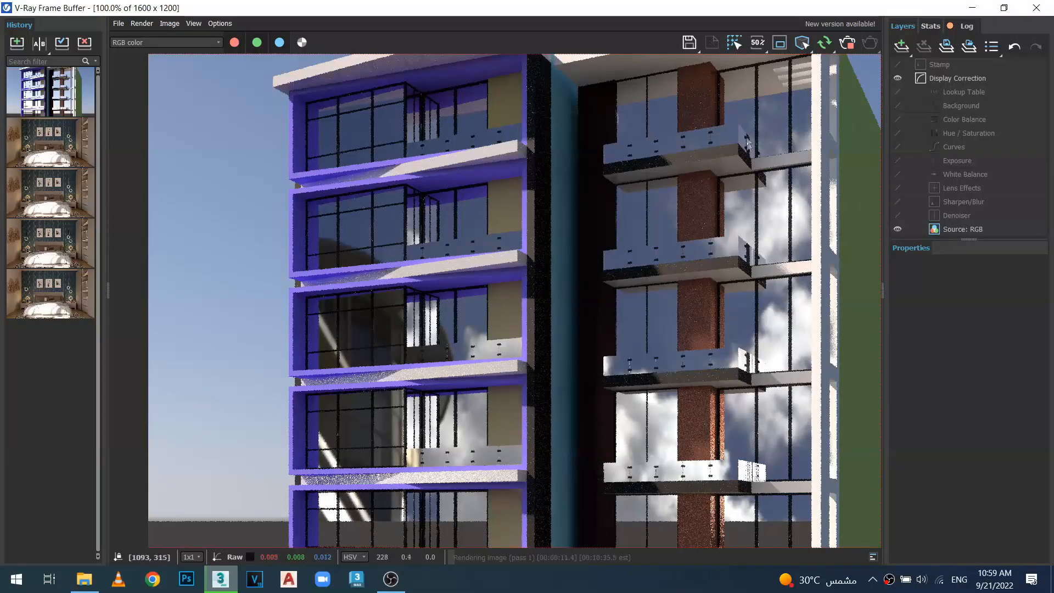
scroll(468, 298, down, 2)
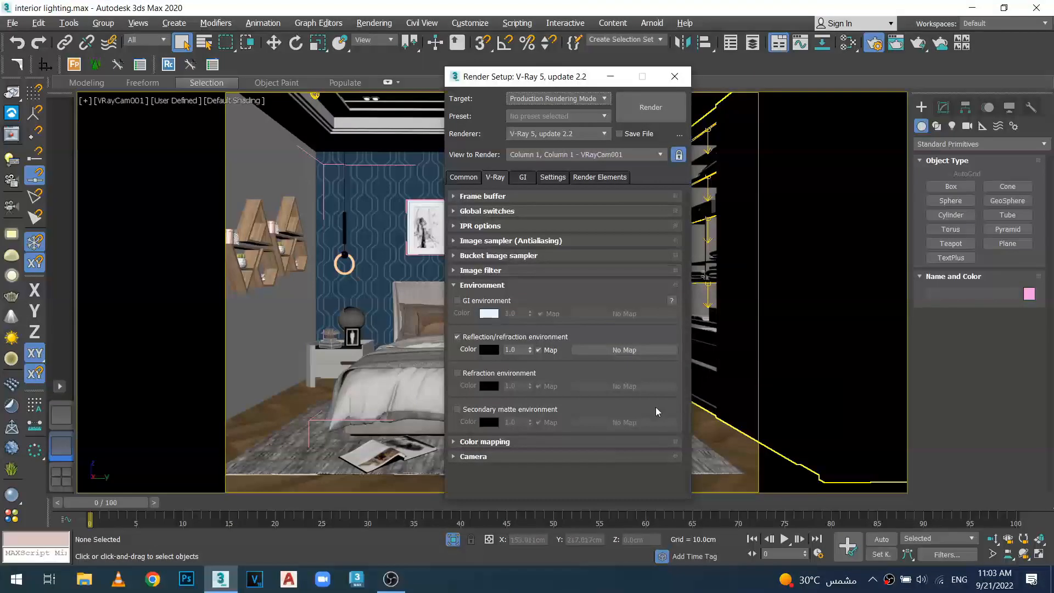
Step: In the interior scene, expand the Color mapping settings in advanced mode and select Reinhard as the type
click(454, 286)
click(455, 286)
click(454, 286)
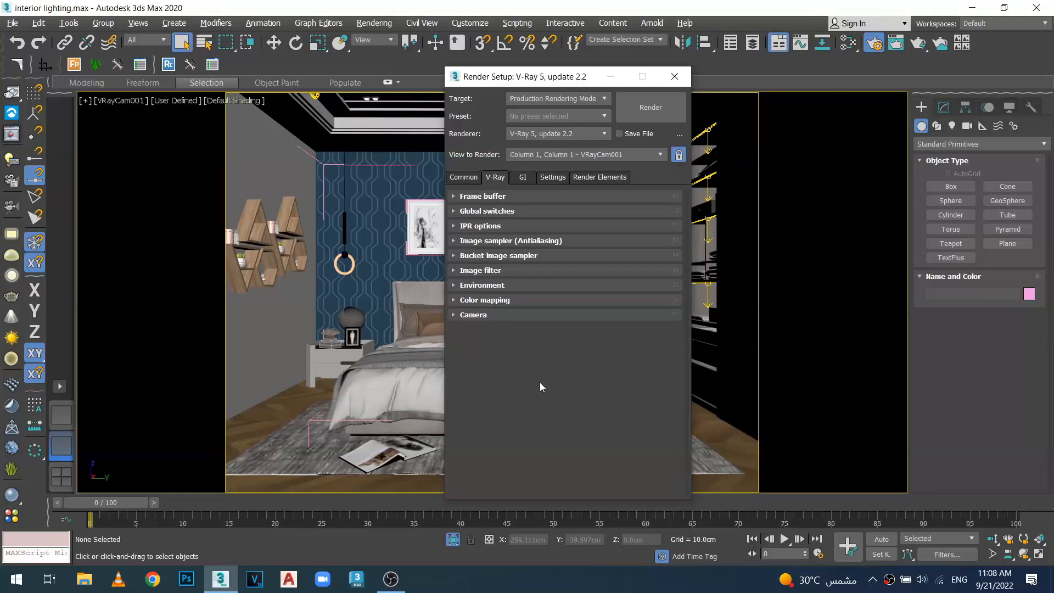
click(457, 301)
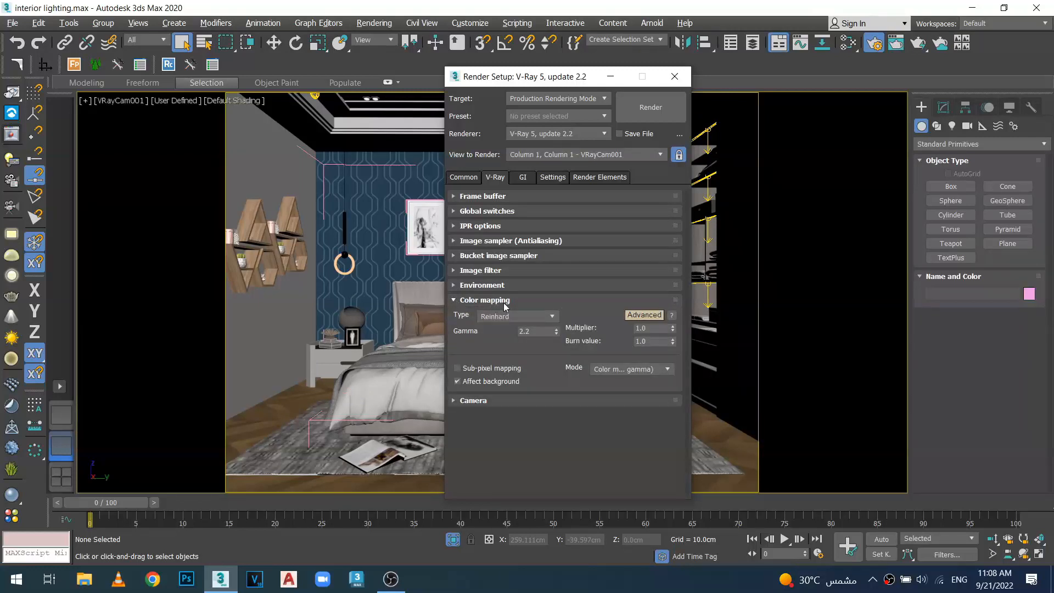
click(644, 315)
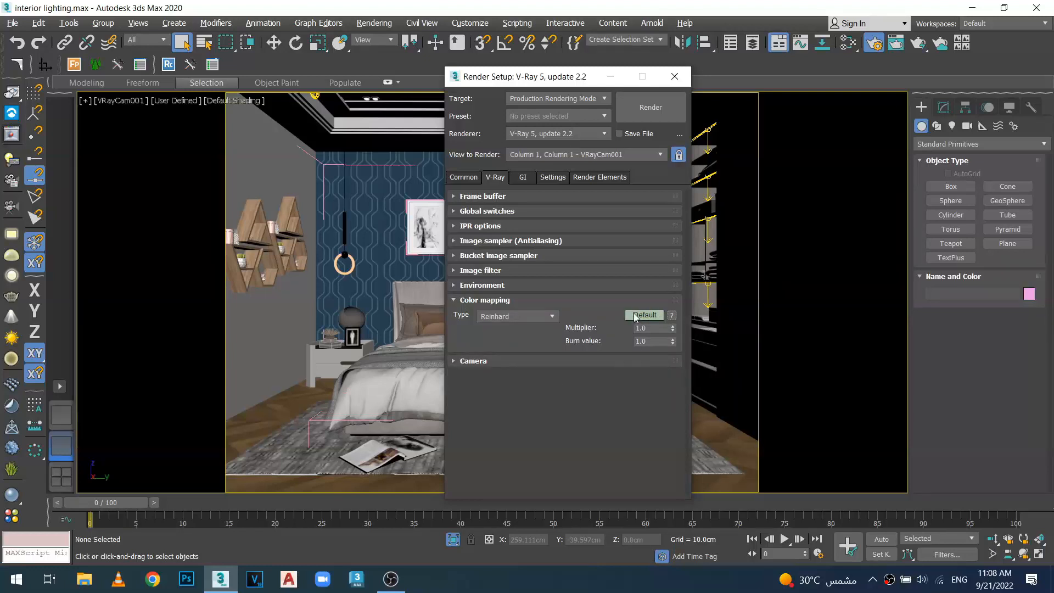
click(634, 314)
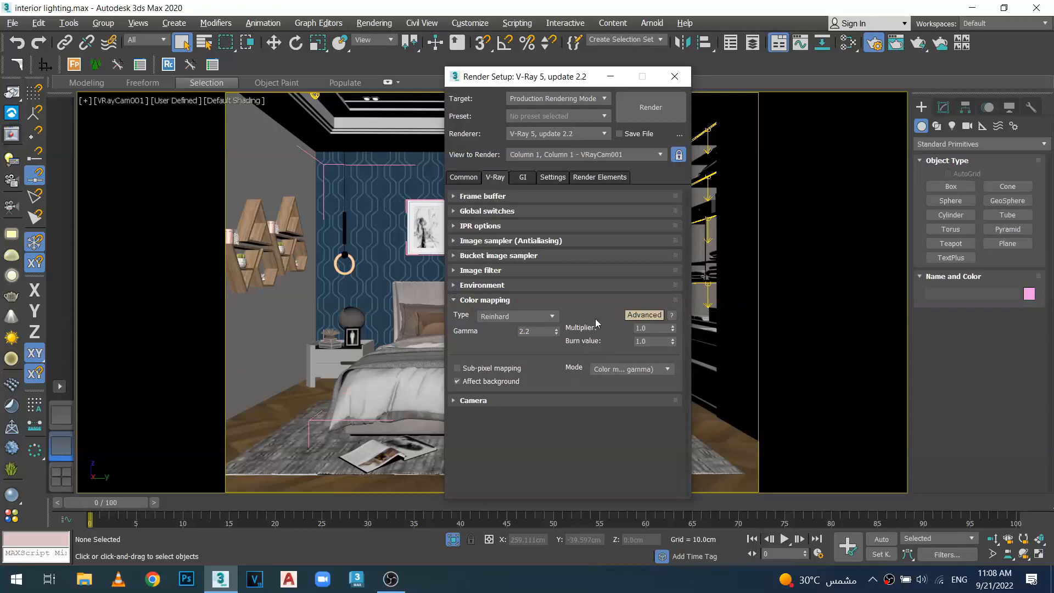
click(552, 317)
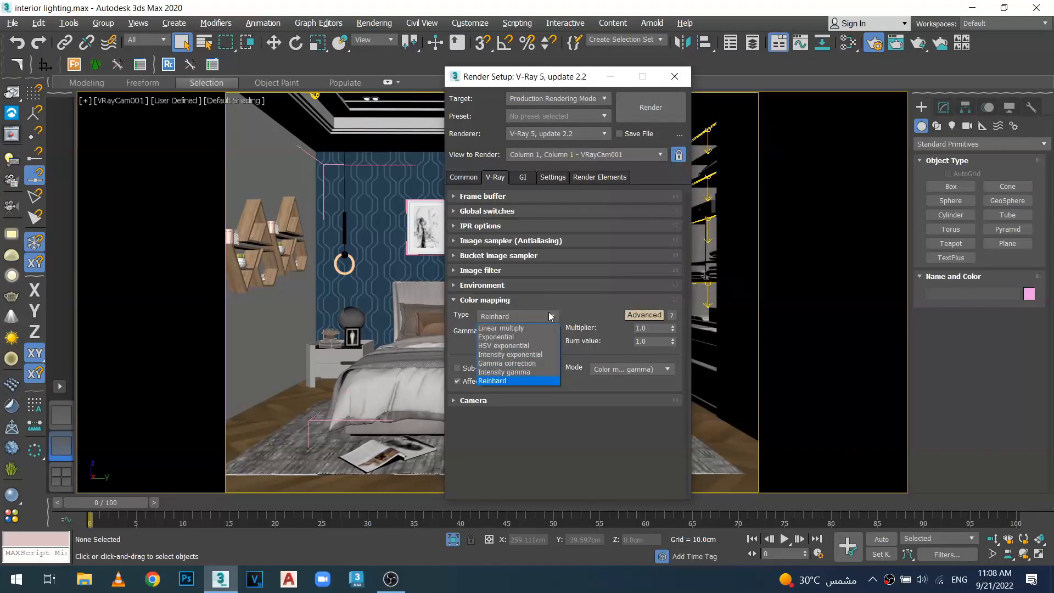
click(510, 382)
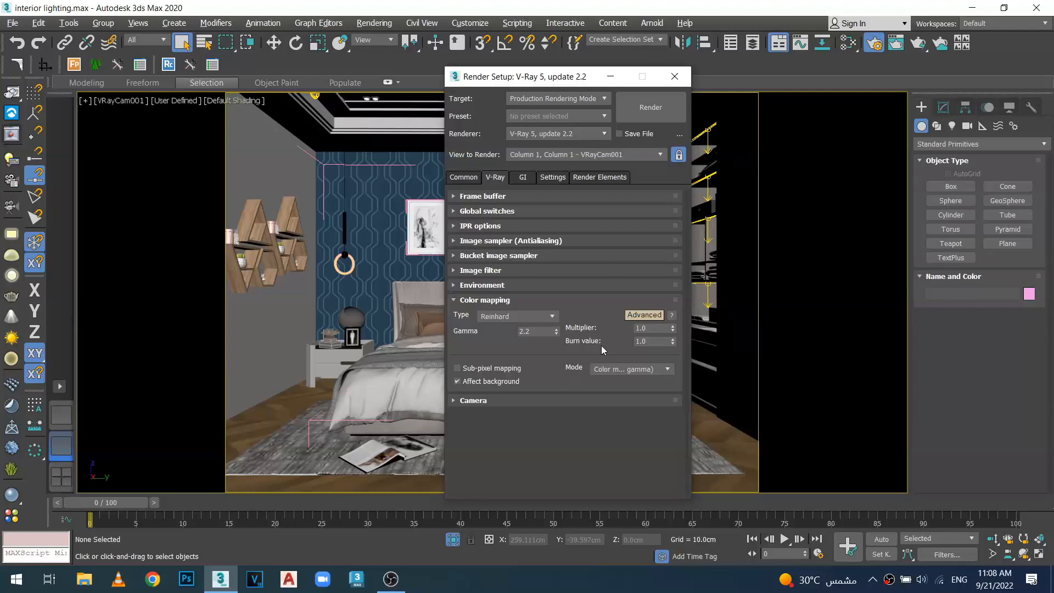
Step: Try color mapping burn values of 0.75 and 0.5, and set the burn value back to 1.0
double_click(649, 341)
text(.75)
key(Return)
text(.5)
key(Return)
text(1)
key(Return)
click(485, 346)
Step: Review the color mapping mode options, keeping Color mapping only (no gamma), and try the Sub-pixel mapping option before leaving it off
click(668, 369)
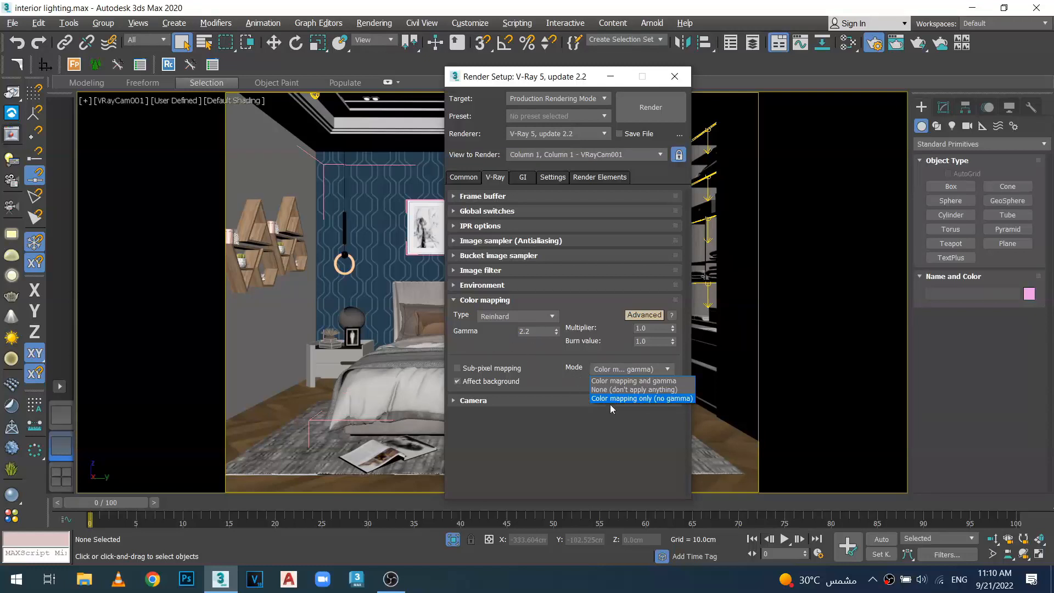
click(648, 400)
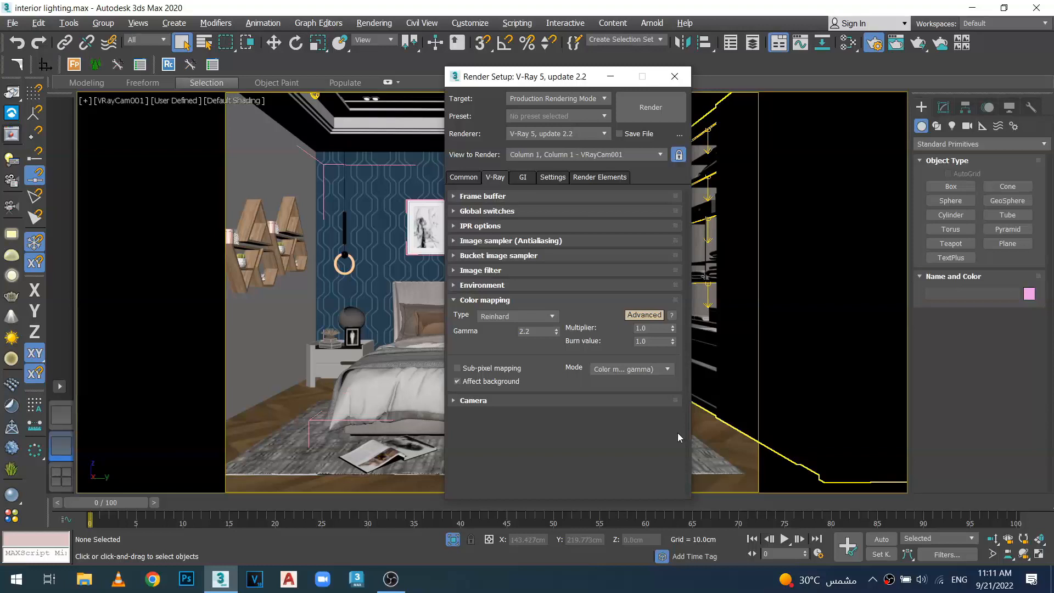
click(659, 369)
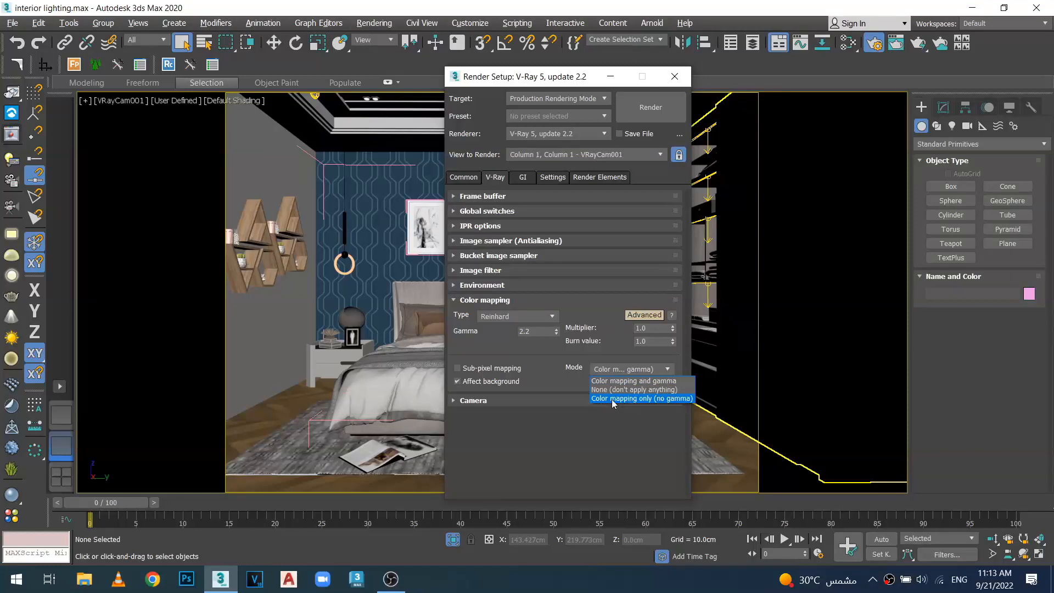
click(668, 404)
click(612, 372)
click(653, 399)
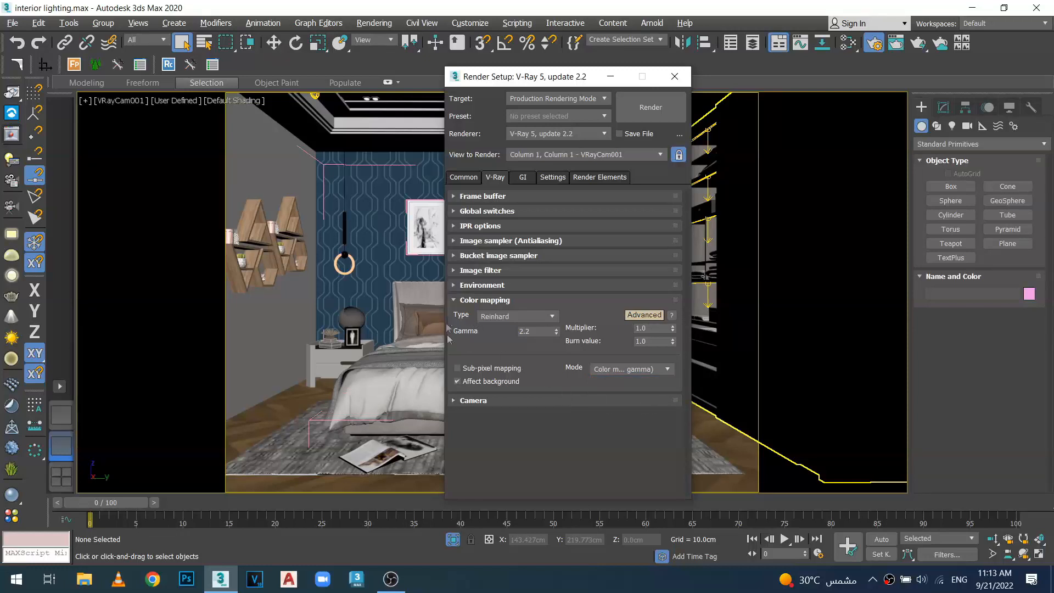
mouse_move(530, 335)
click(667, 370)
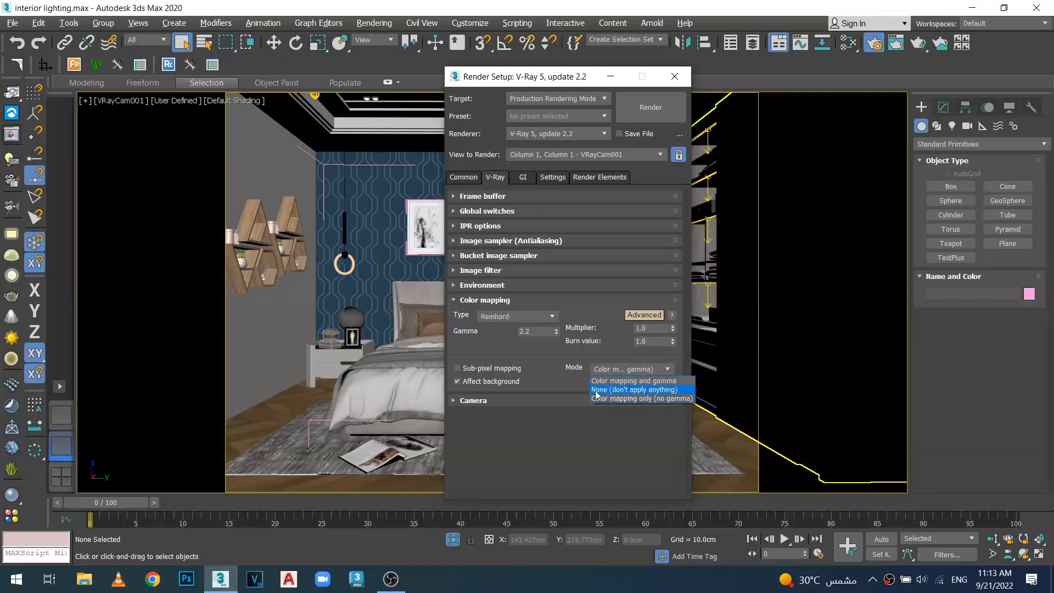
click(653, 399)
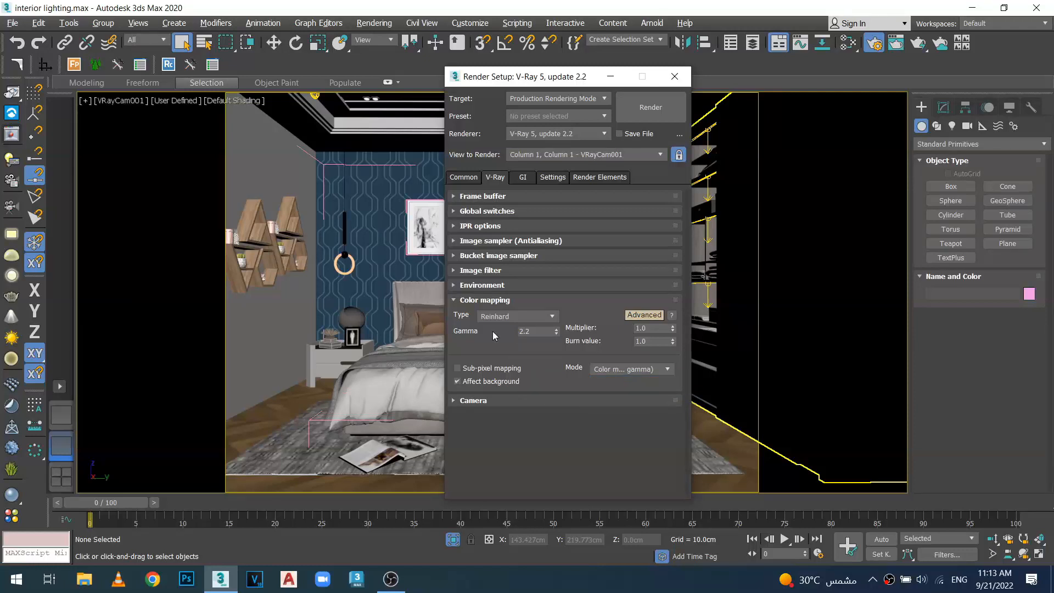
mouse_move(501, 319)
click(667, 369)
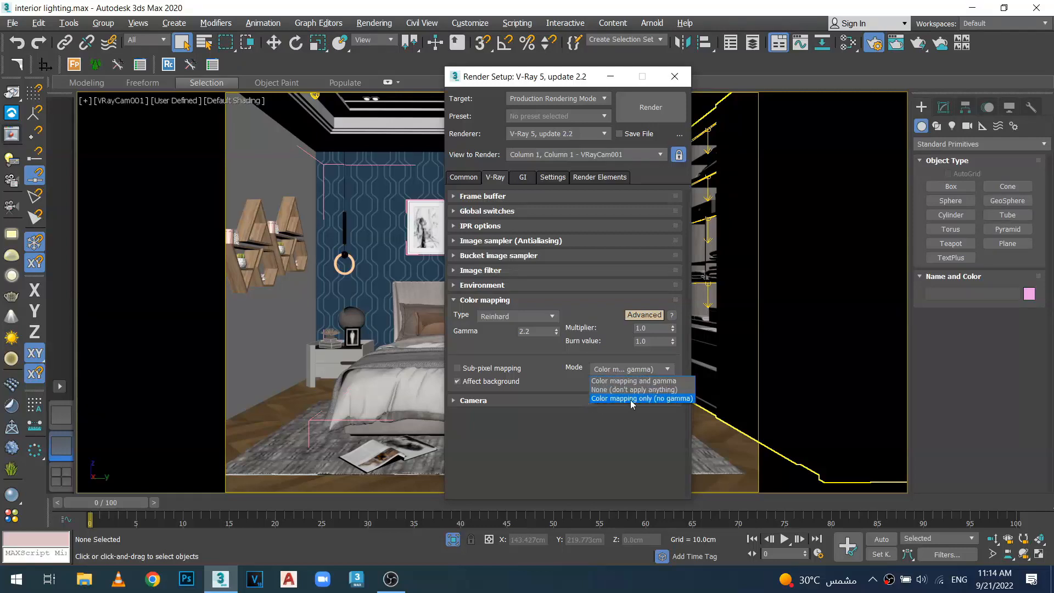
click(558, 385)
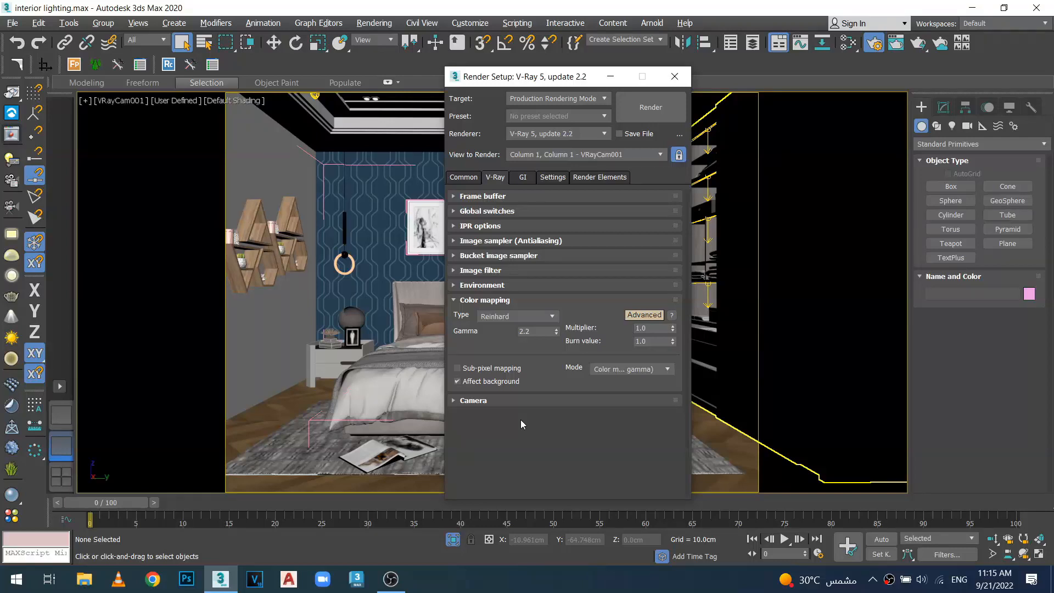
click(457, 368)
click(457, 369)
Step: Collapse the Color mapping settings, expand the Camera settings, and enable Auto white balance with Auto exposure off
click(454, 301)
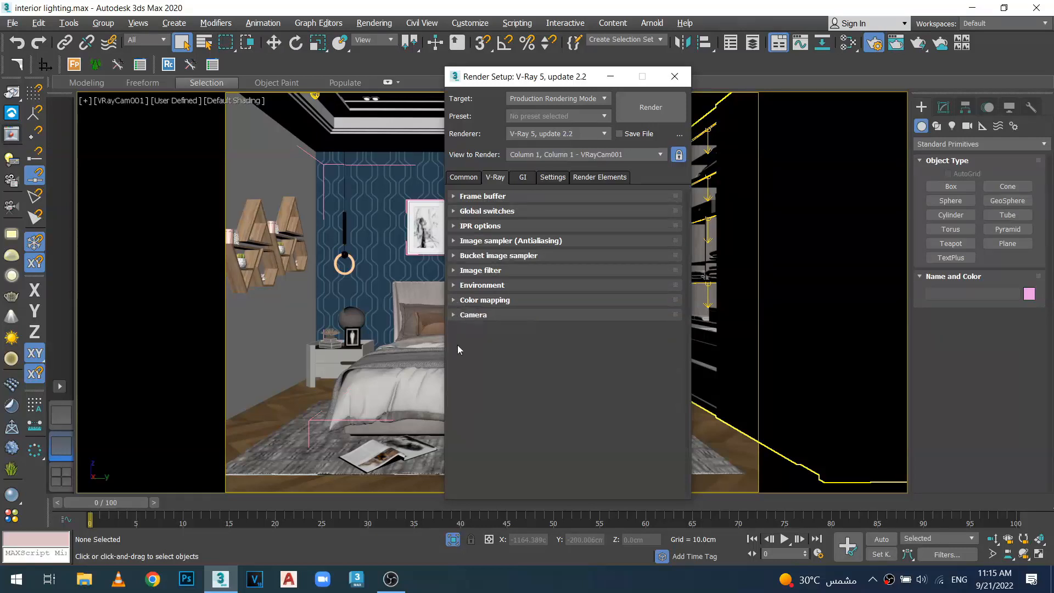
click(453, 315)
scroll(454, 307, down, 2)
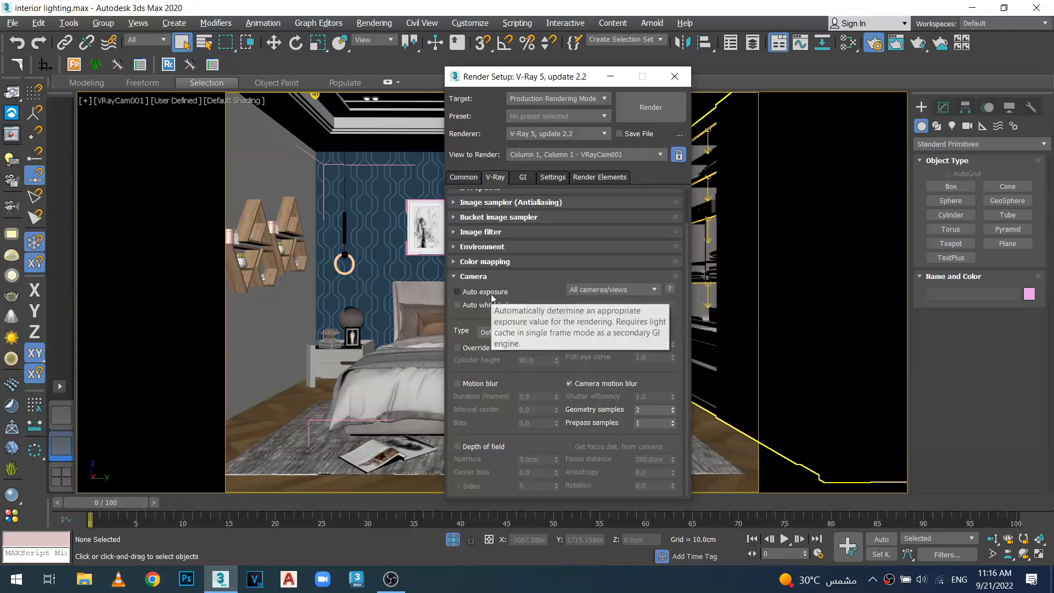
click(462, 292)
click(467, 307)
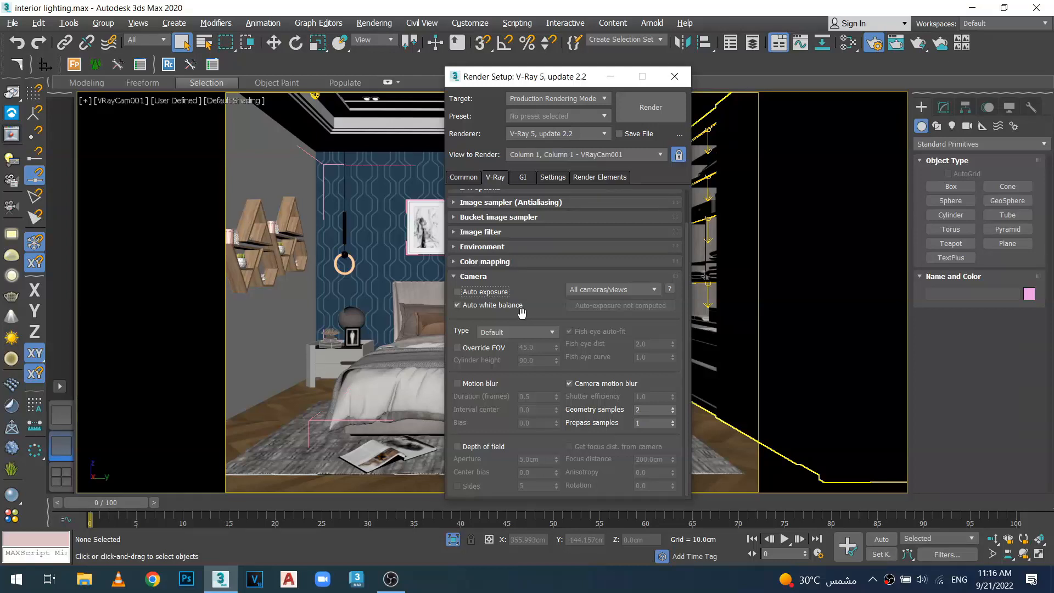
Step: View the Exposure layer's properties in the V-Ray Frame Buffer, and close the frame buffer
click(11, 136)
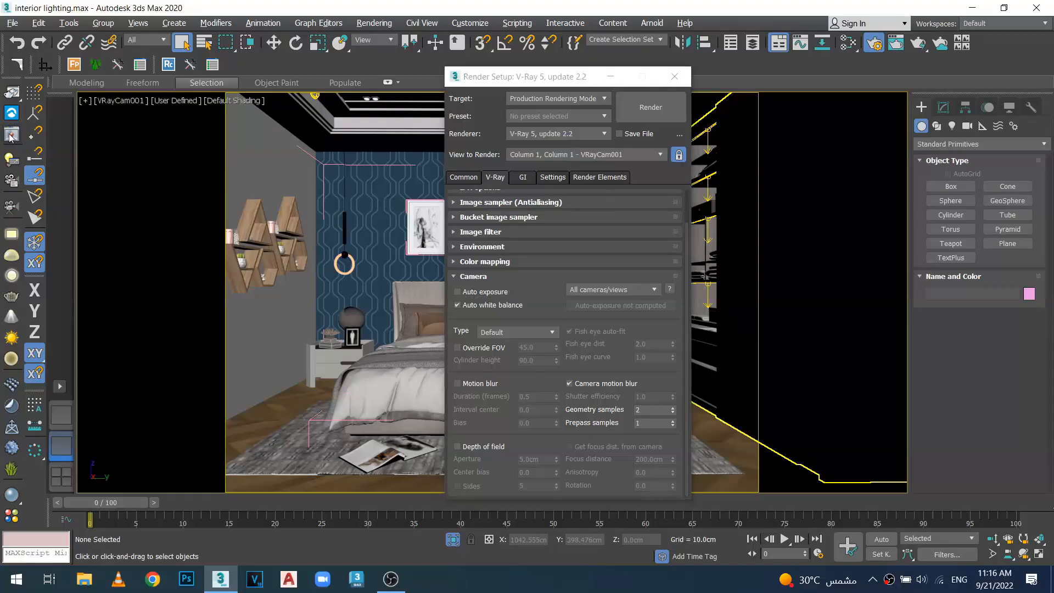
click(902, 50)
click(903, 50)
click(960, 94)
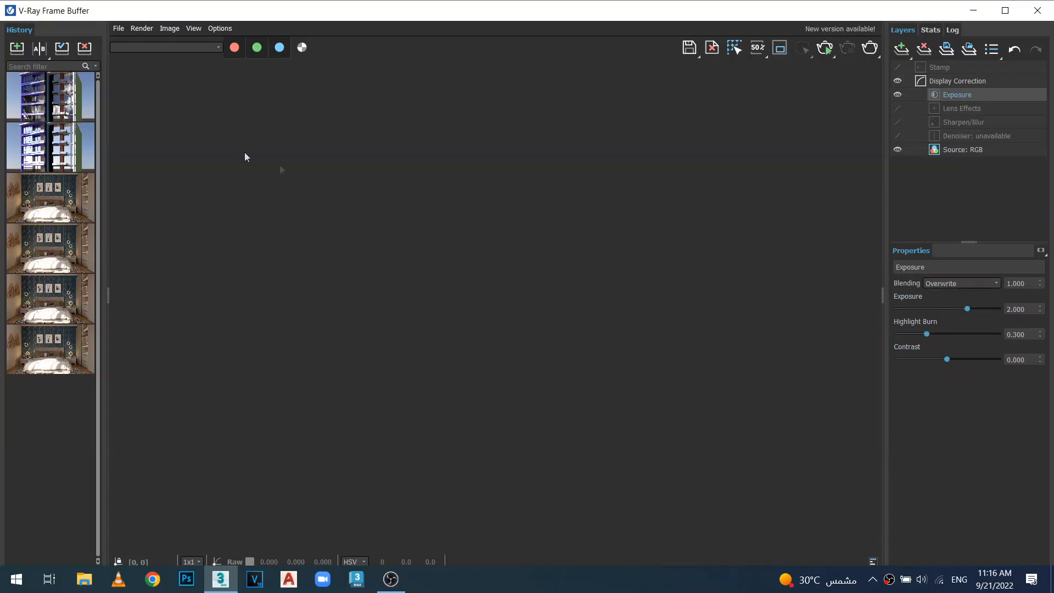
click(1038, 11)
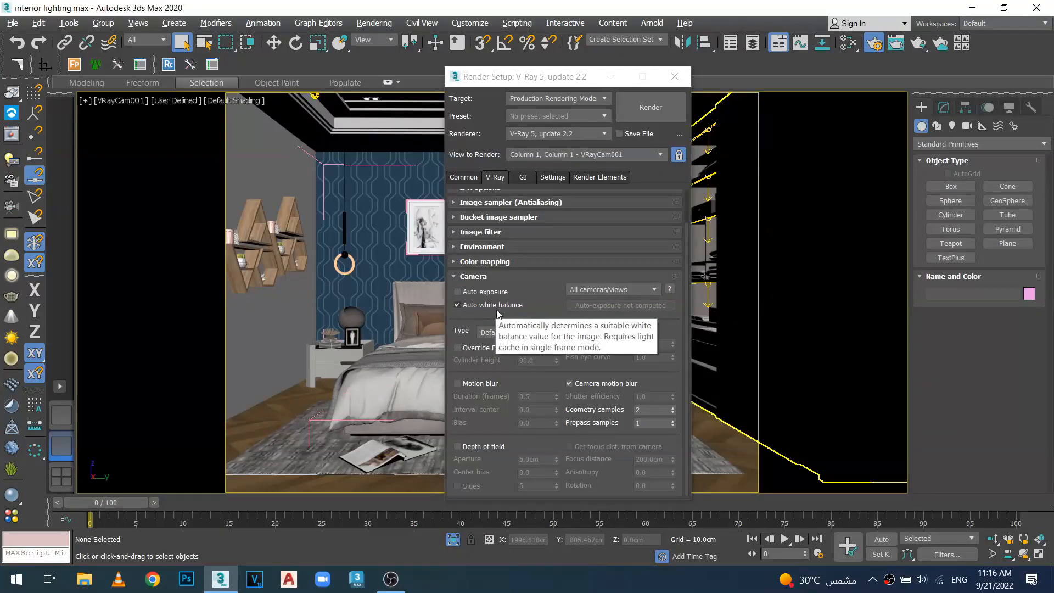
Step: Add a White Balance layer to the frame buffer's display corrections and close the frame buffer
click(8, 137)
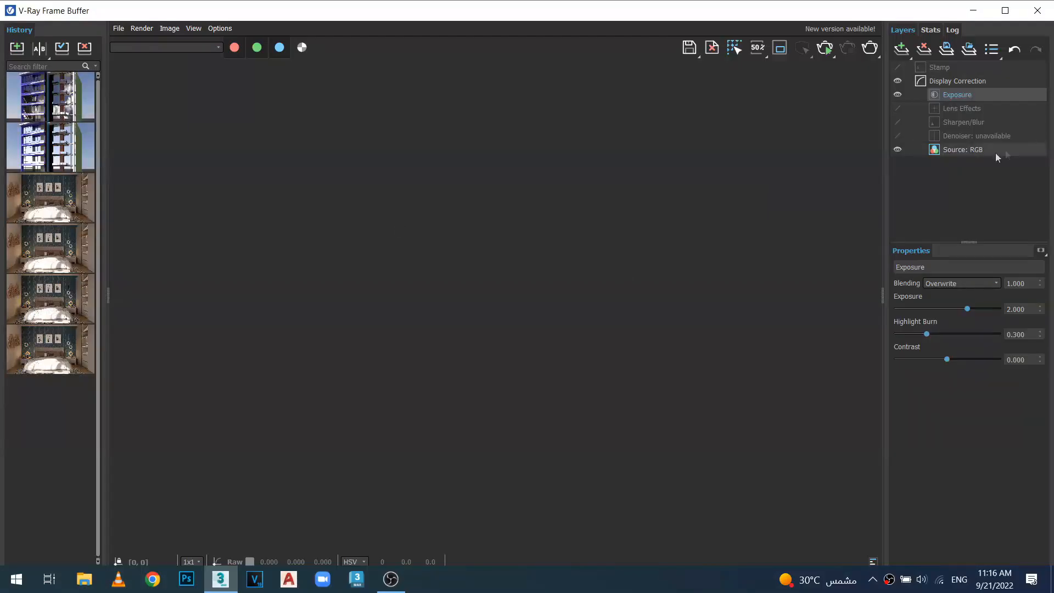
click(901, 48)
click(913, 146)
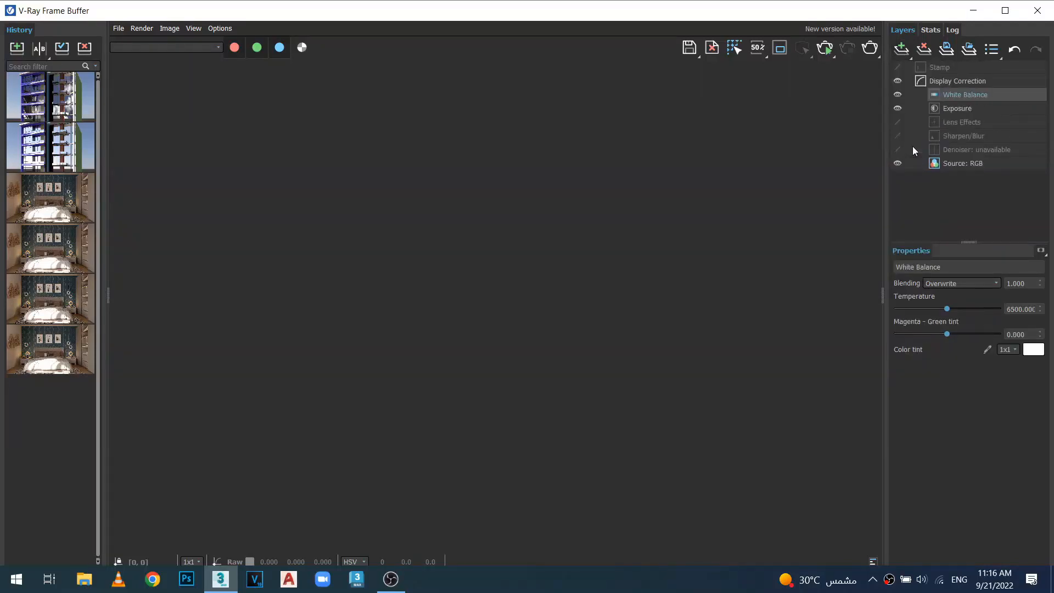
click(1038, 10)
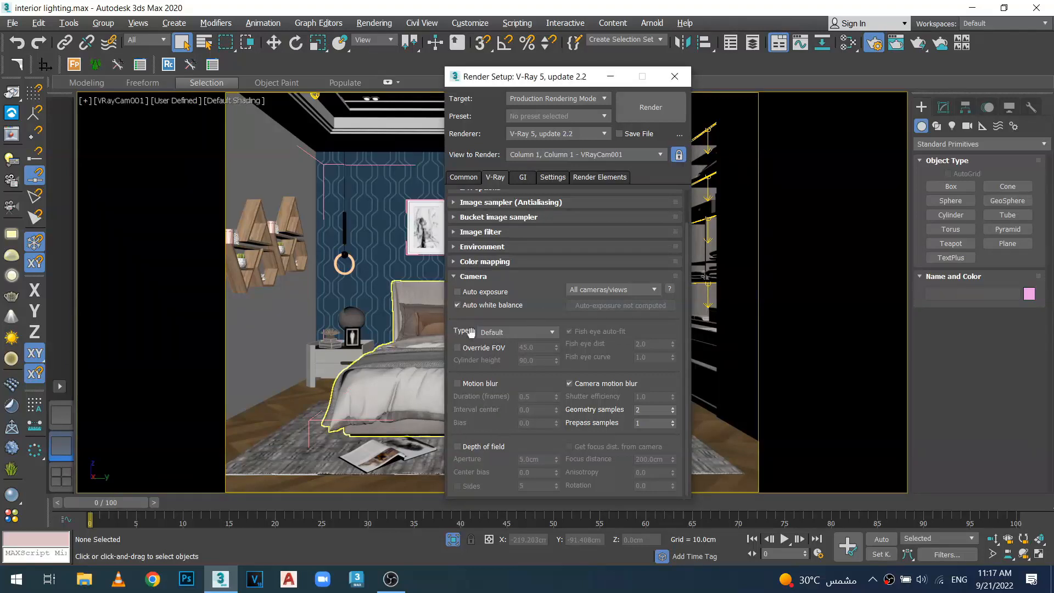
Step: Set the camera type to Spherical panorama and collapse the Camera settings
click(553, 332)
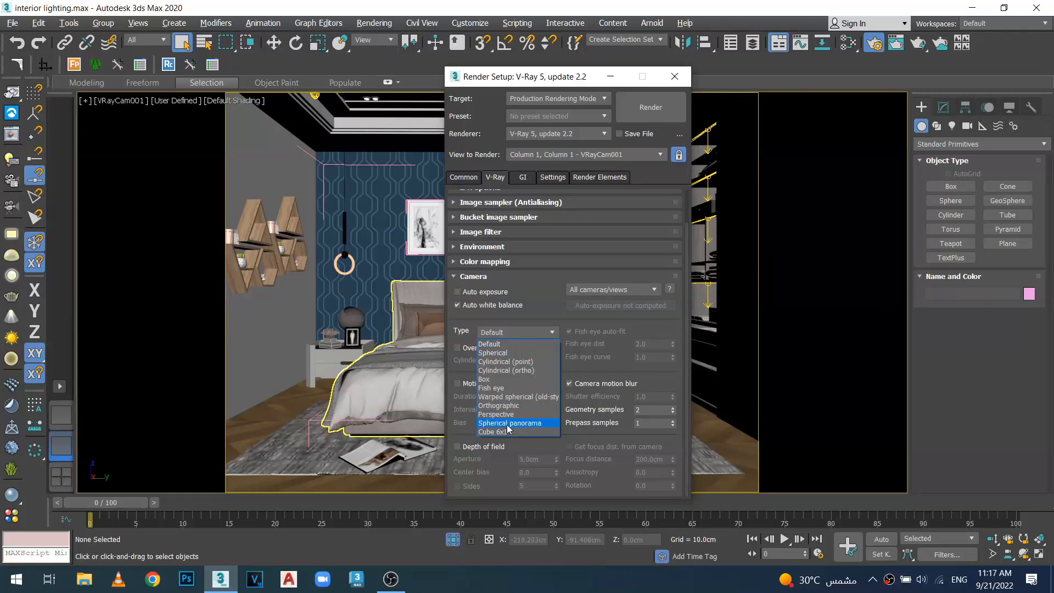
click(534, 423)
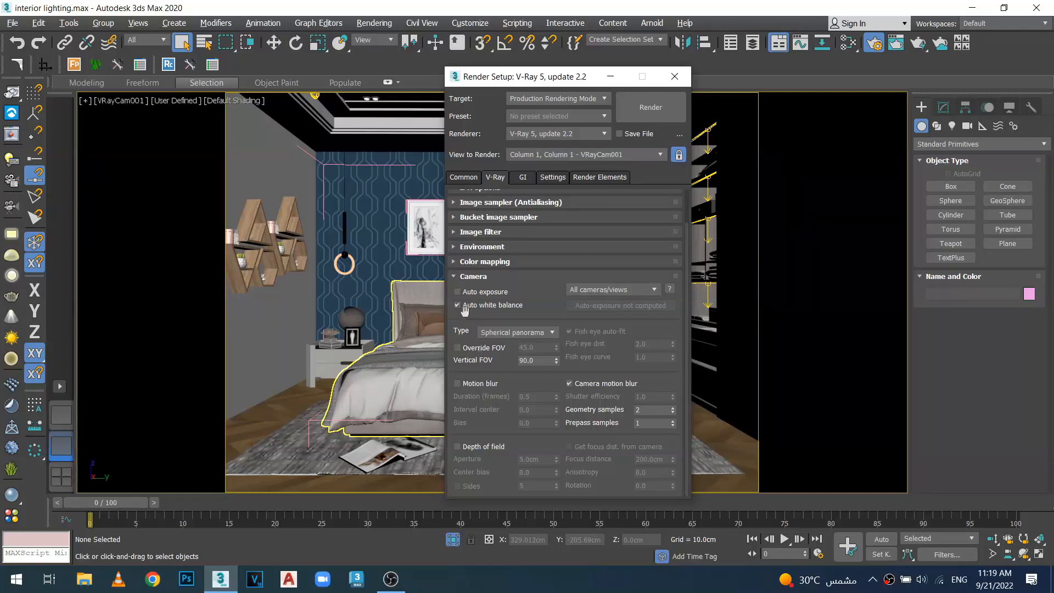
click(453, 276)
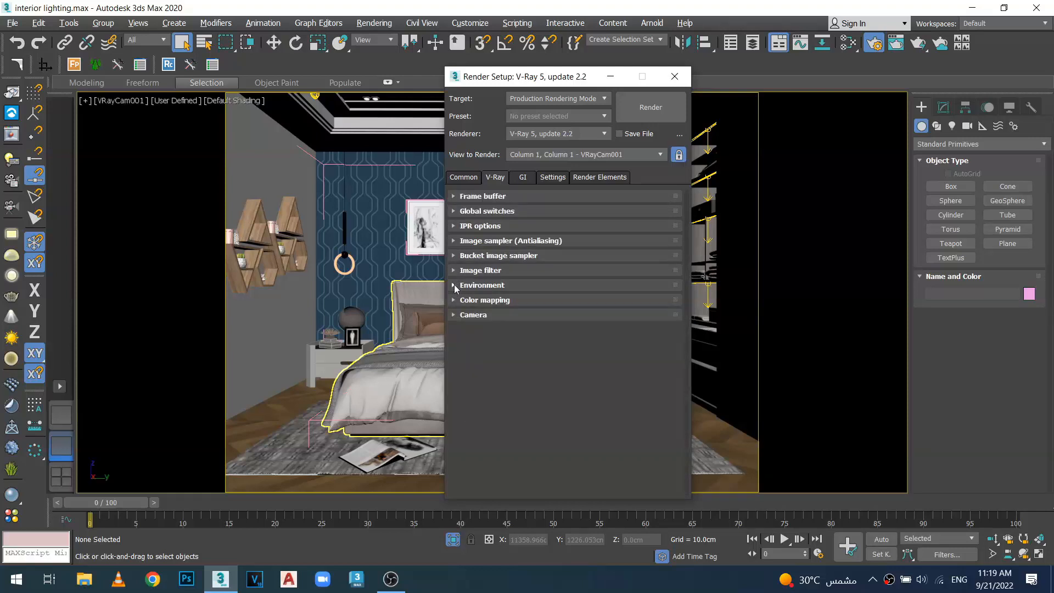
Step: In the global illumination settings, try Light cache as the primary engine and set it back to Irradiance map
click(524, 177)
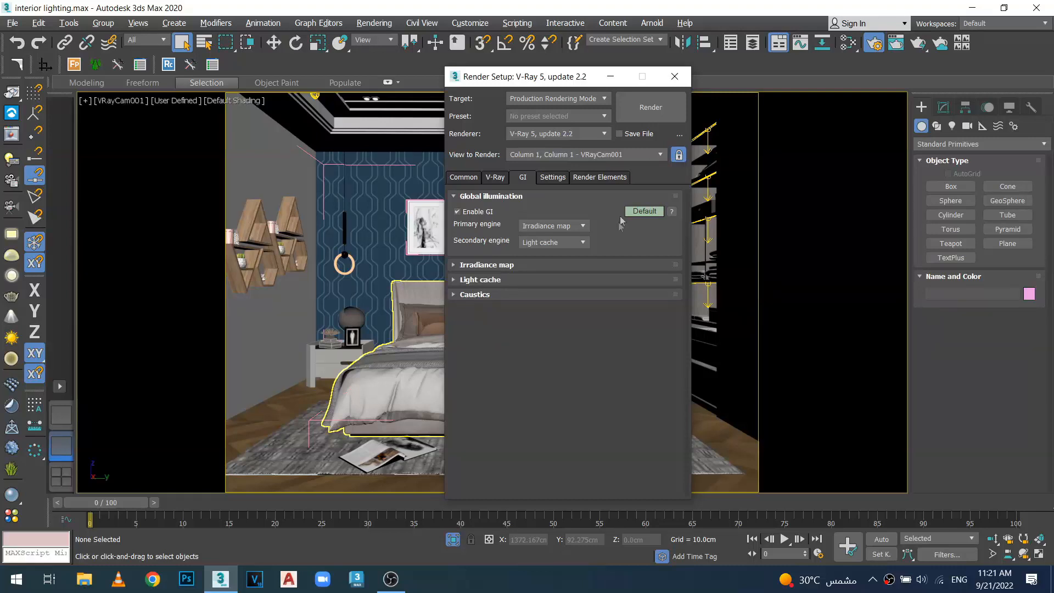
click(583, 227)
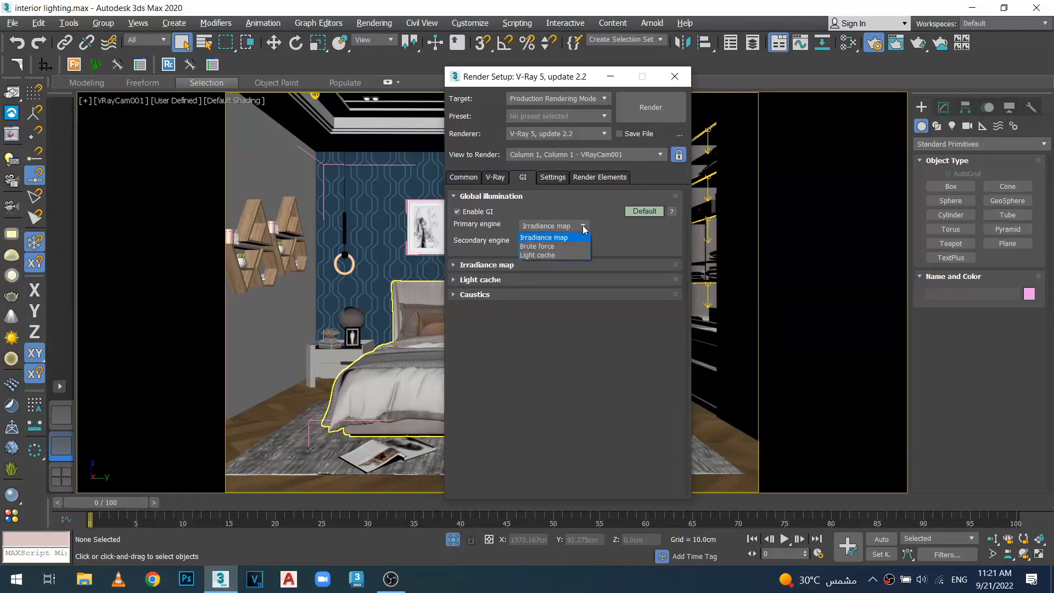
click(548, 256)
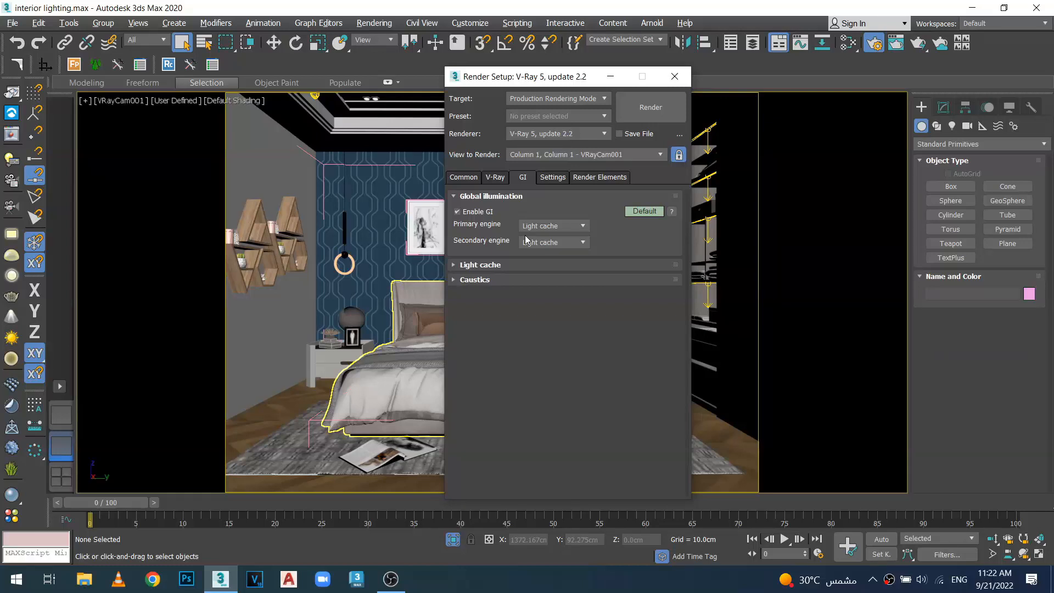
click(582, 226)
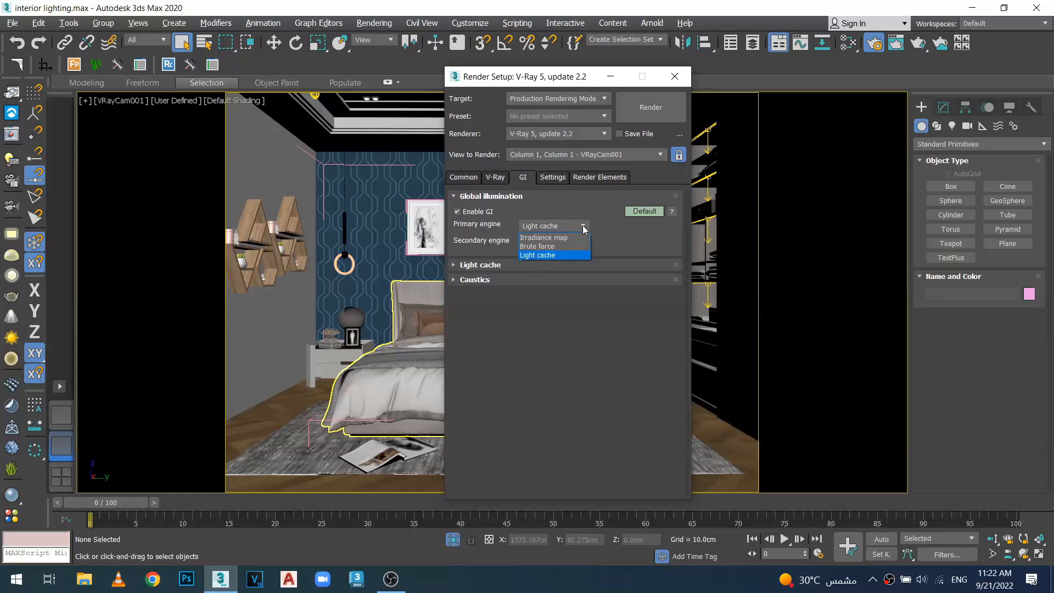
click(556, 238)
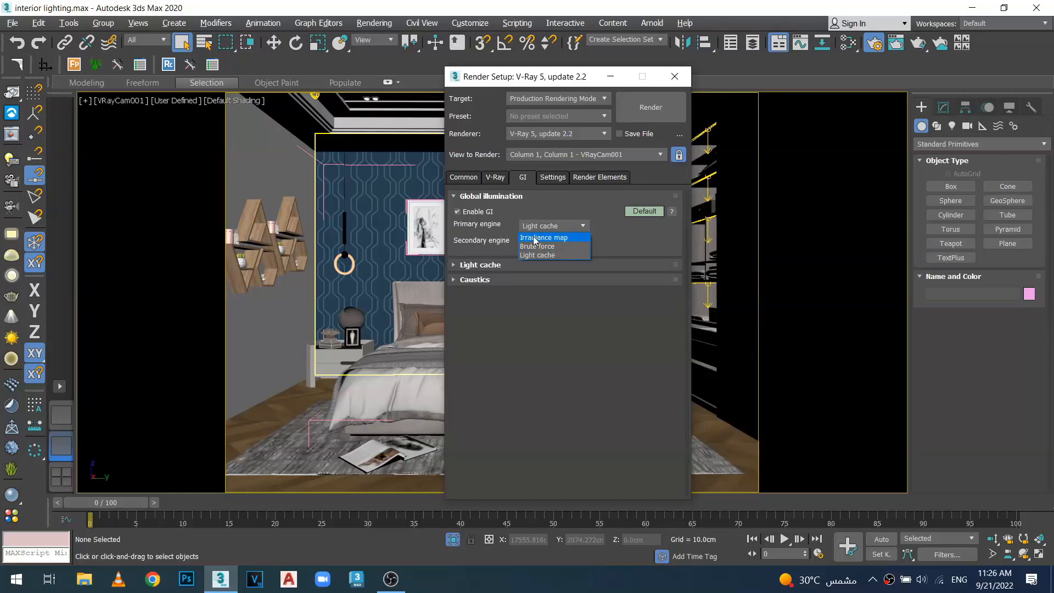
click(538, 238)
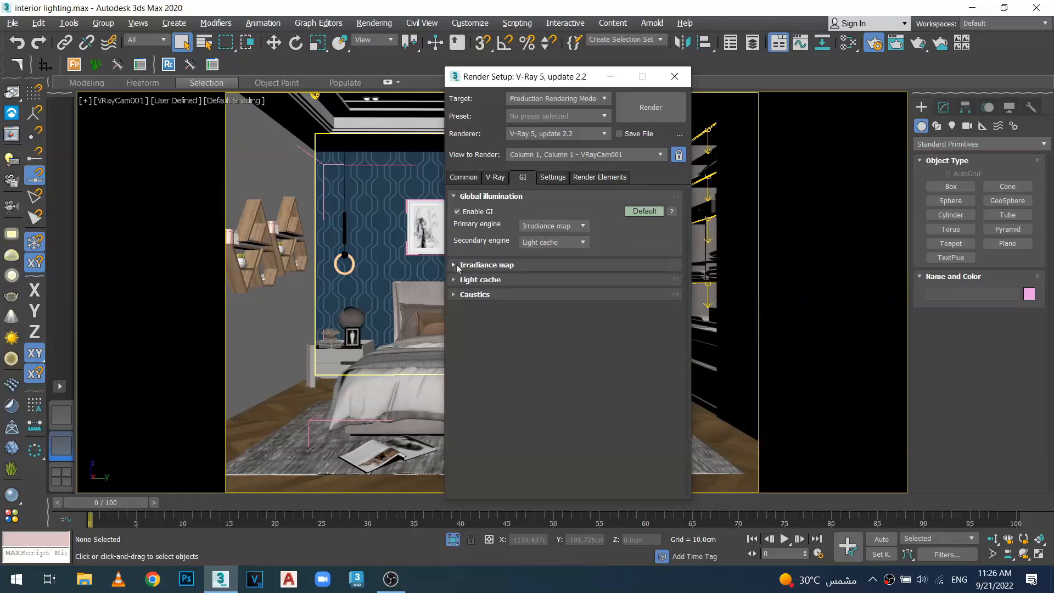
Step: Expand the Irradiance map settings and set the current preset to Low
click(459, 265)
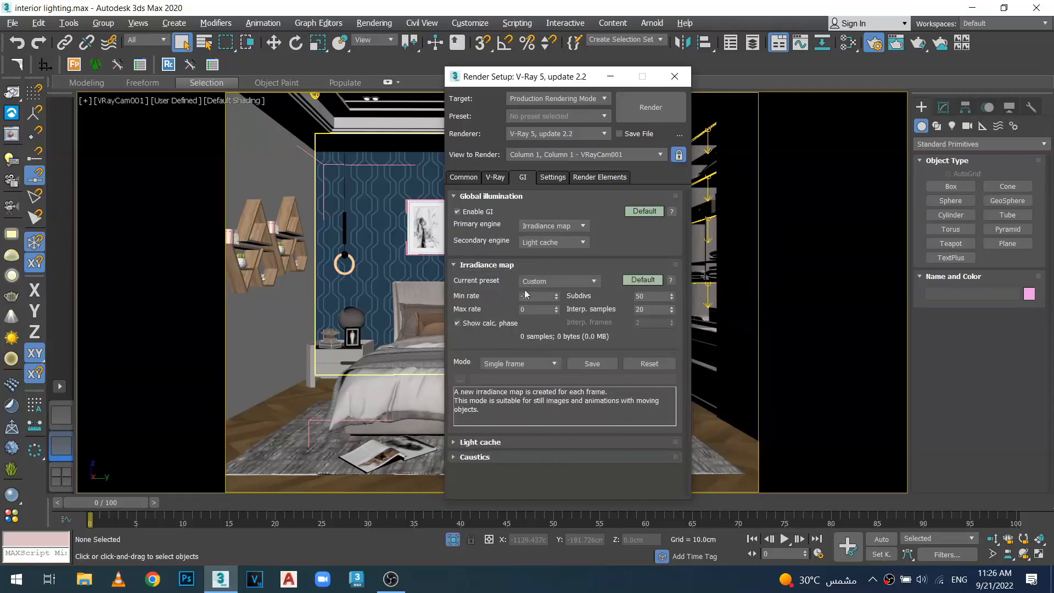
click(594, 282)
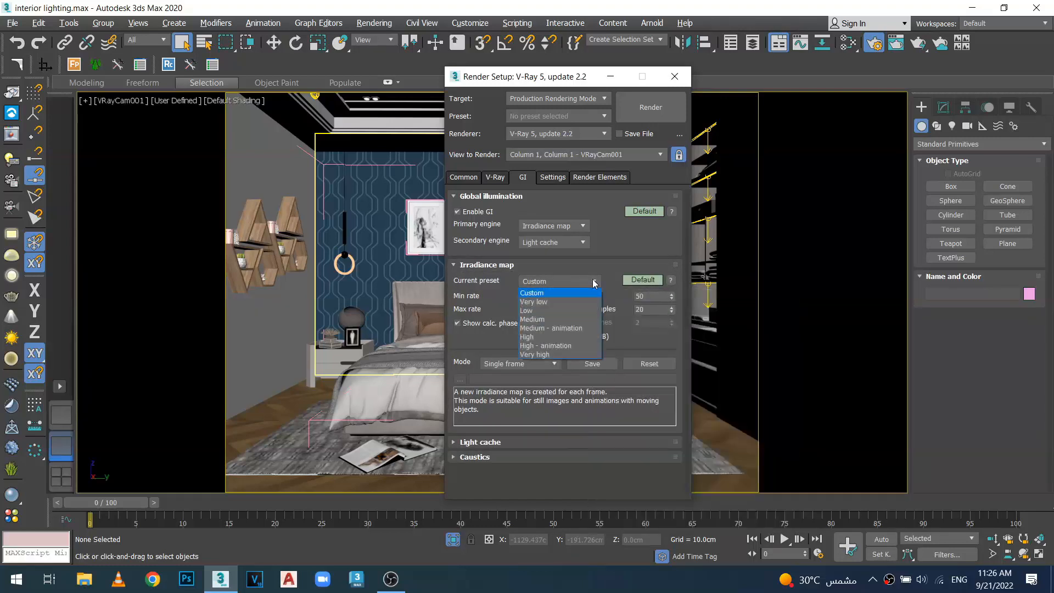
click(535, 289)
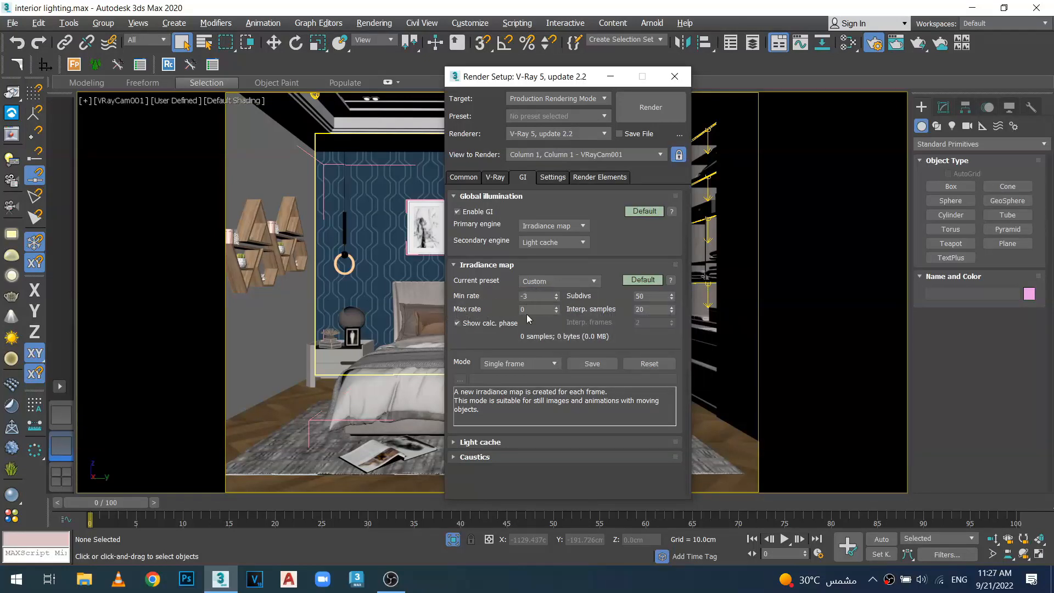
click(579, 282)
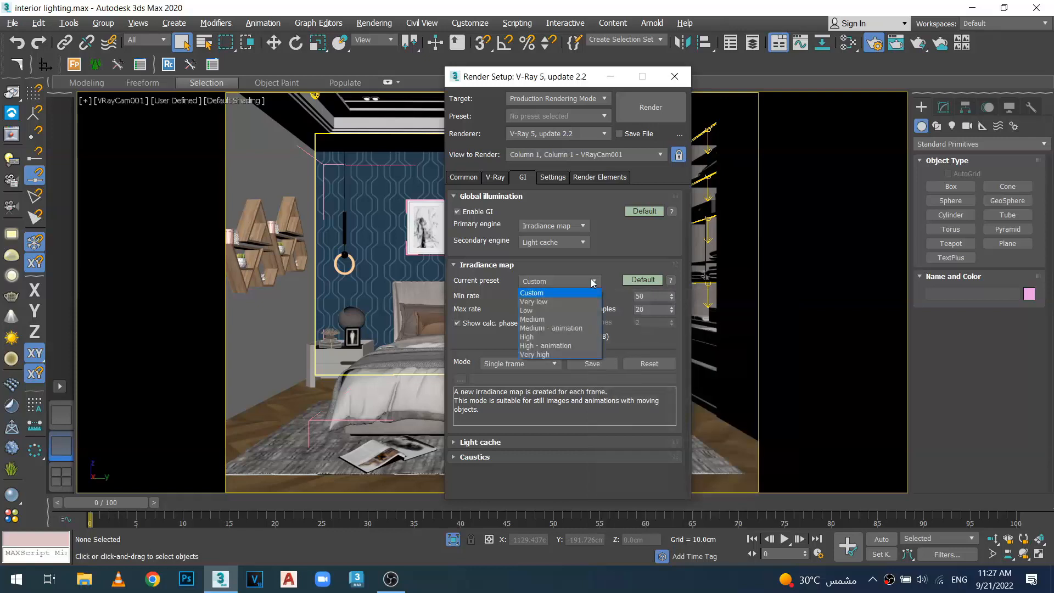
click(541, 310)
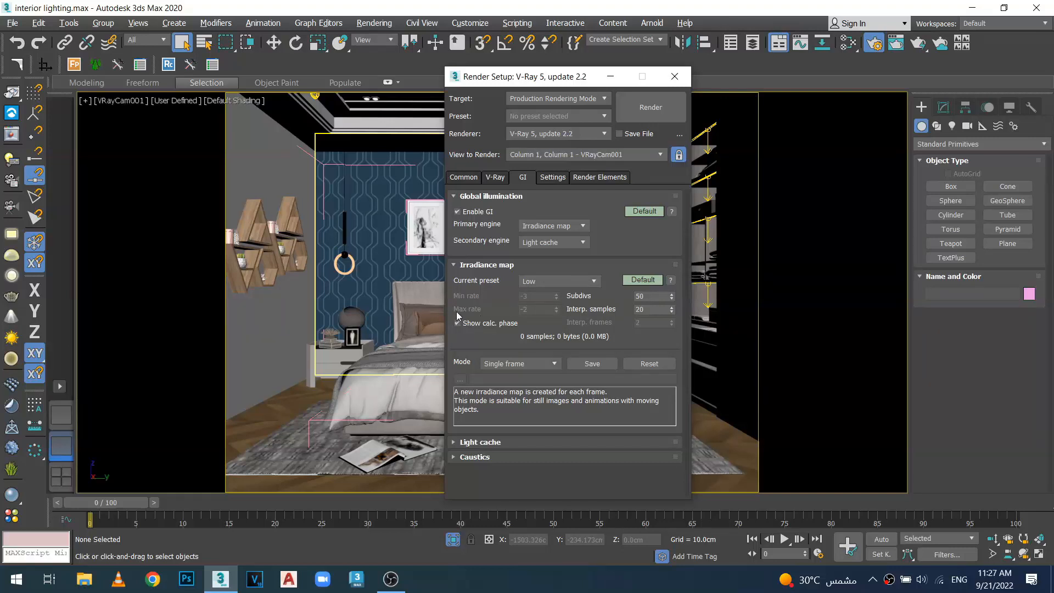
Step: Try the Medium and High irradiance map presets and set the current preset to Custom
click(594, 281)
click(560, 319)
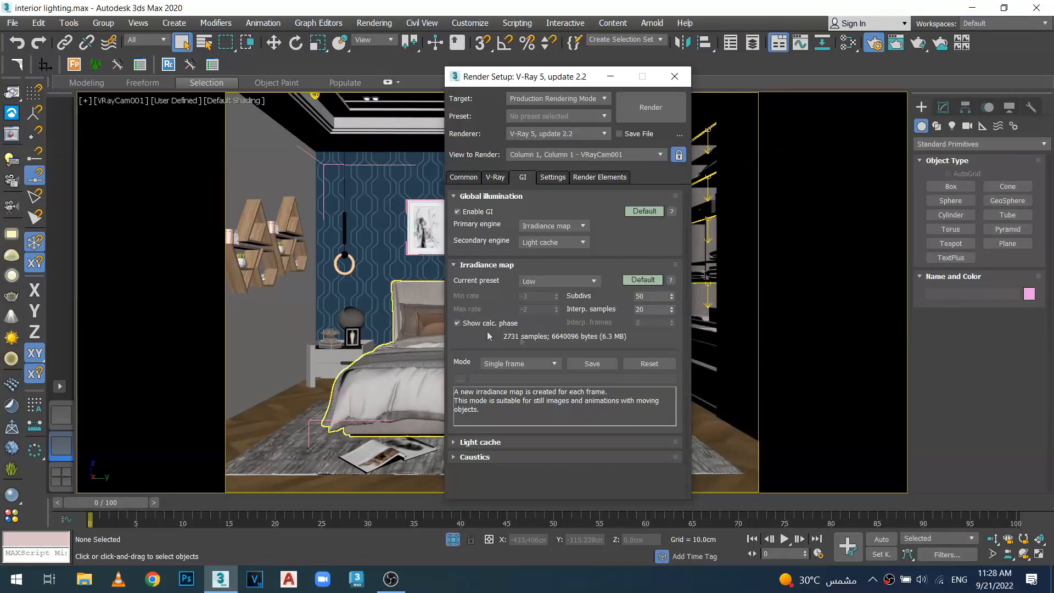
mouse_move(511, 323)
click(592, 282)
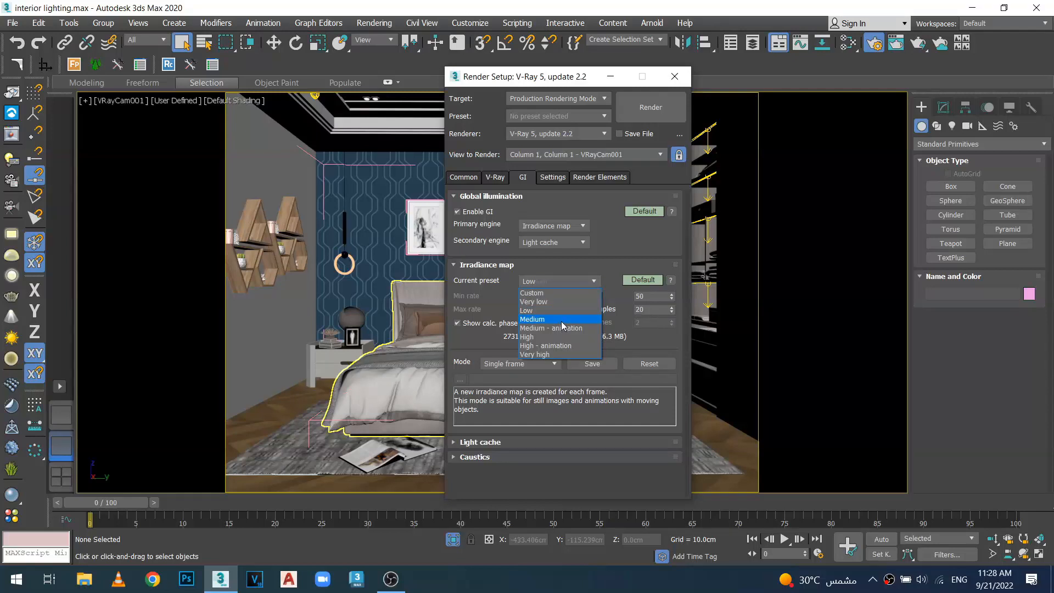
click(563, 320)
click(593, 282)
click(532, 337)
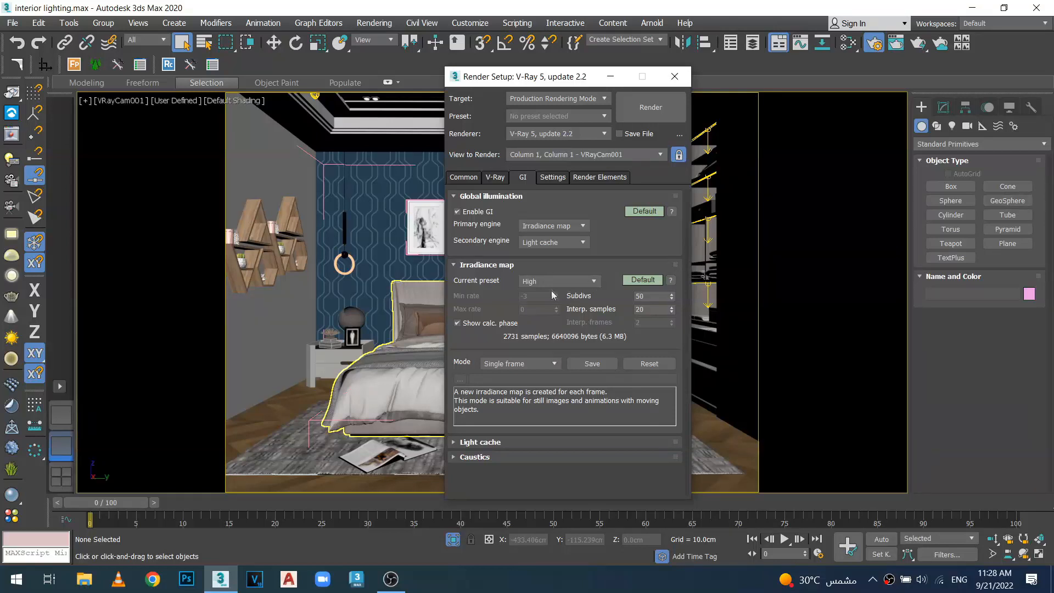
click(593, 282)
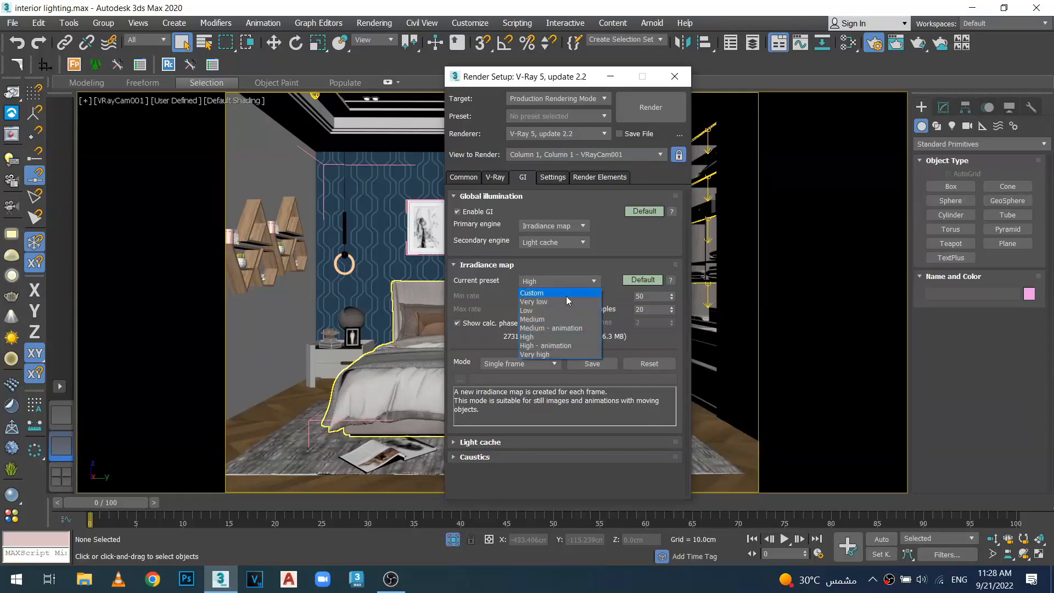
click(565, 294)
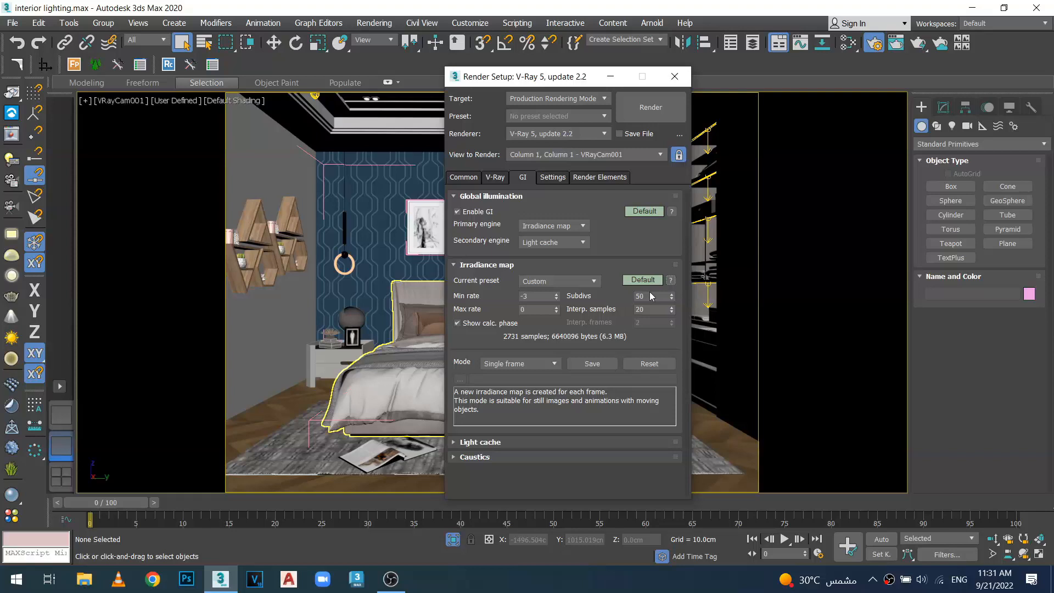
mouse_move(648, 298)
mouse_move(524, 311)
Step: Set the primary global illumination engine to Brute force
click(583, 226)
click(569, 248)
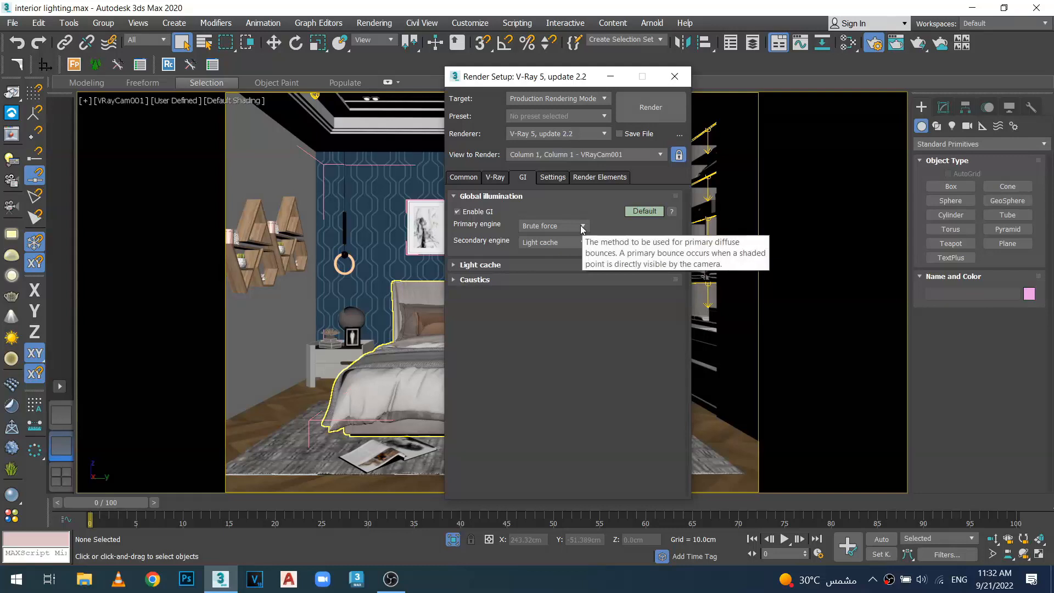
click(550, 227)
click(560, 251)
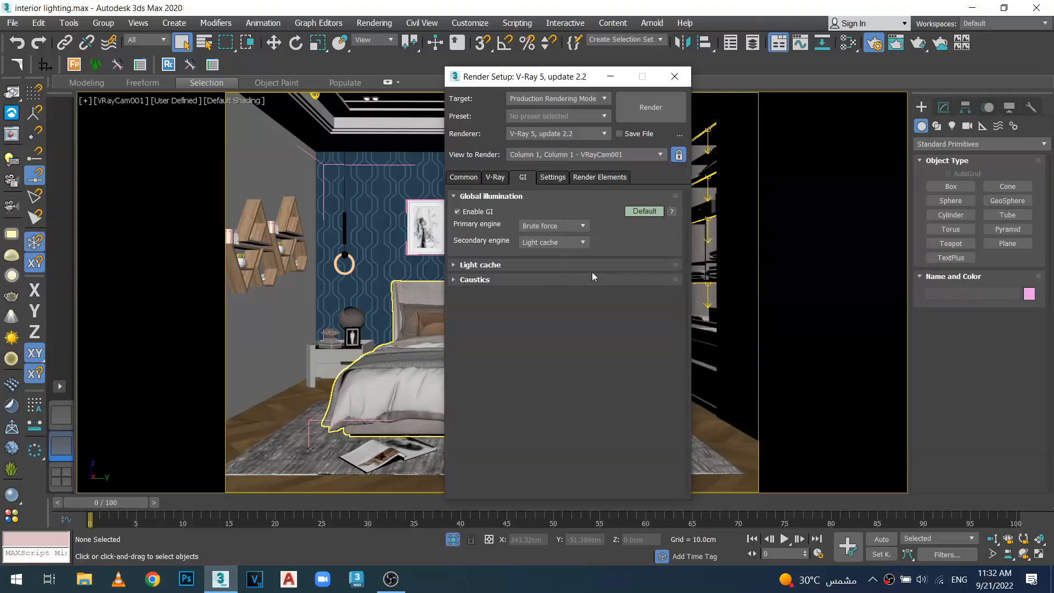
Step: Expand the Light cache settings and set Subdivs to 1000
click(468, 264)
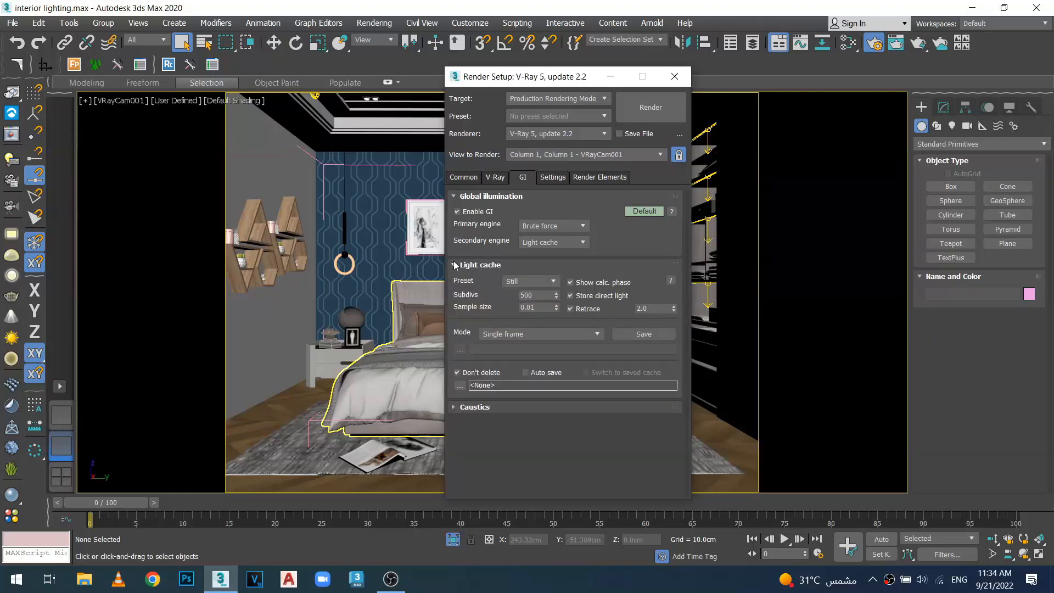
click(464, 265)
click(456, 265)
click(534, 296)
drag(534, 295, 508, 300)
text(1000)
Step: Try a Light cache Subdivs value of 500 and set it back to 1000
mouse_move(508, 314)
mouse_move(539, 309)
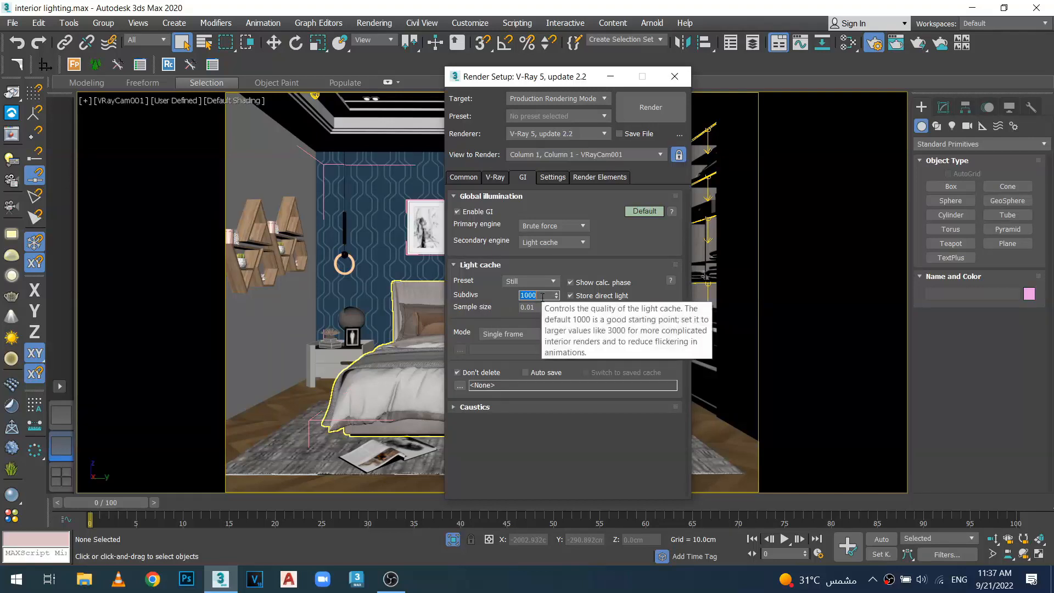
text(300500)
key(Return)
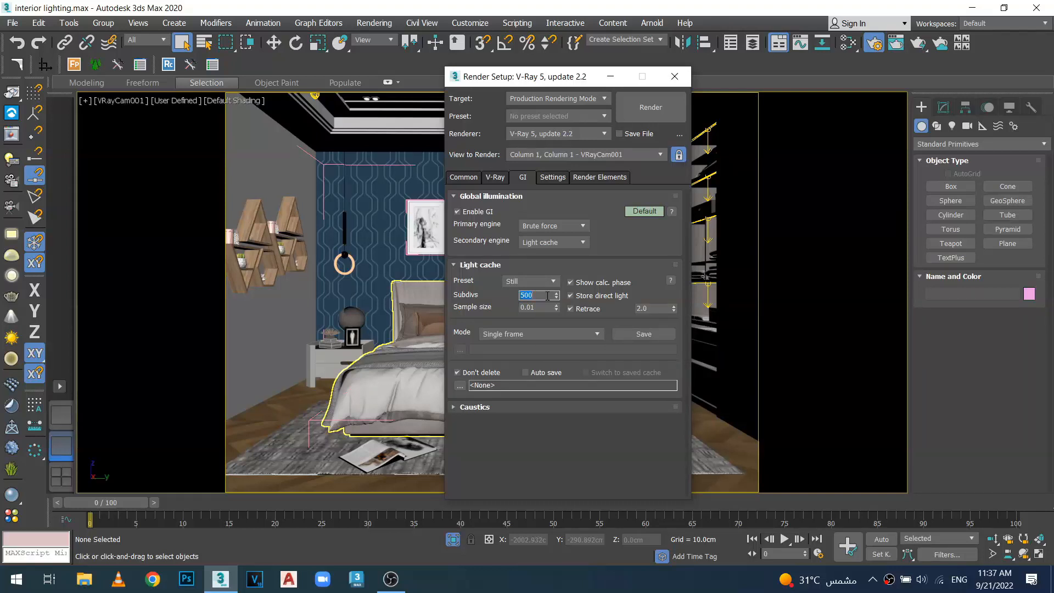
text(1000)
key(Return)
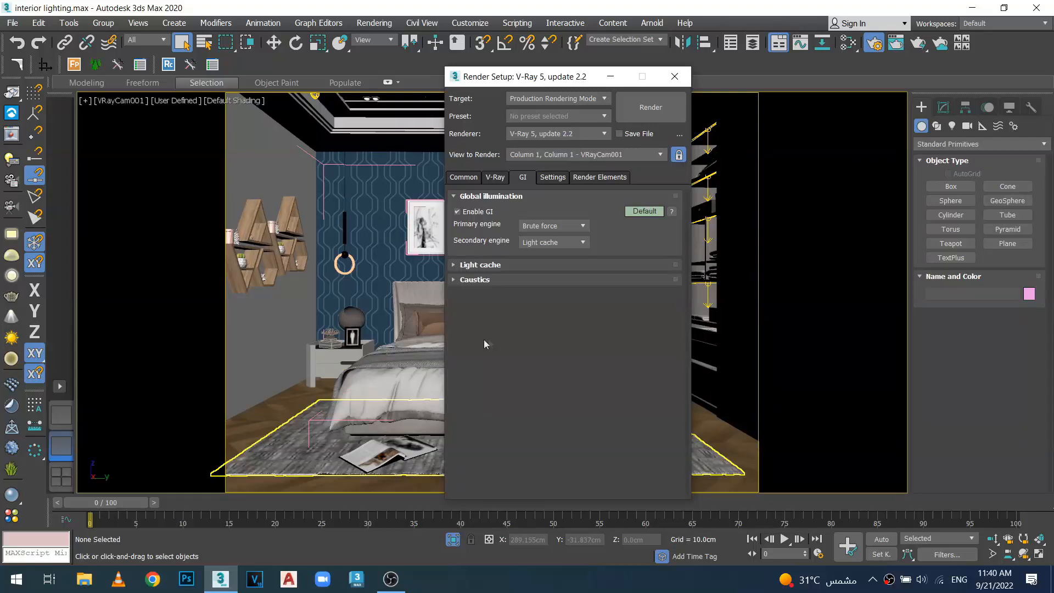
Step: Look over the Caustics settings, and try Spiral as the System render sequence before setting it back to Triangulation
click(454, 280)
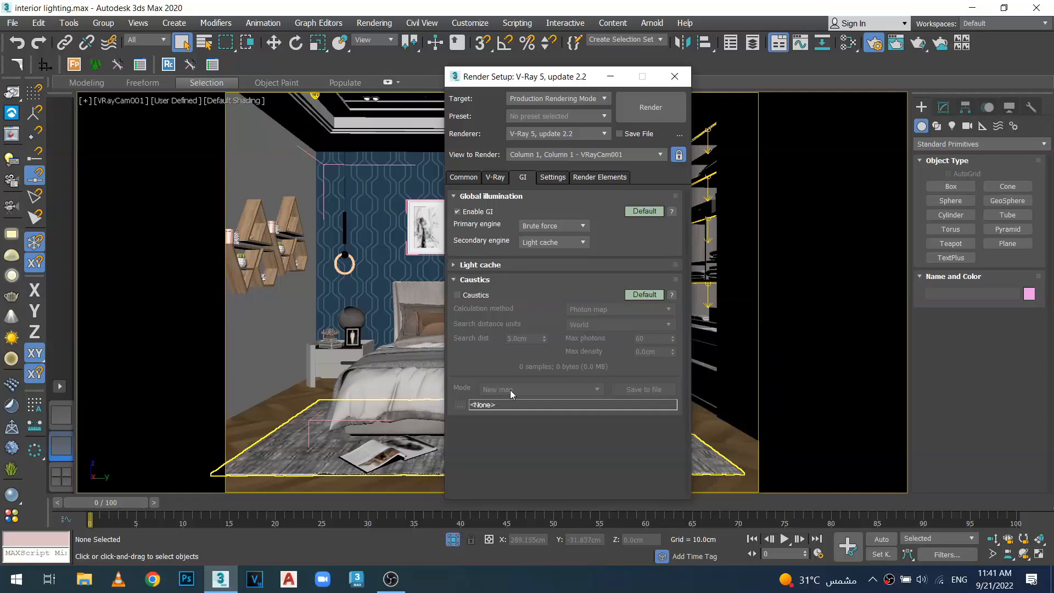
click(456, 282)
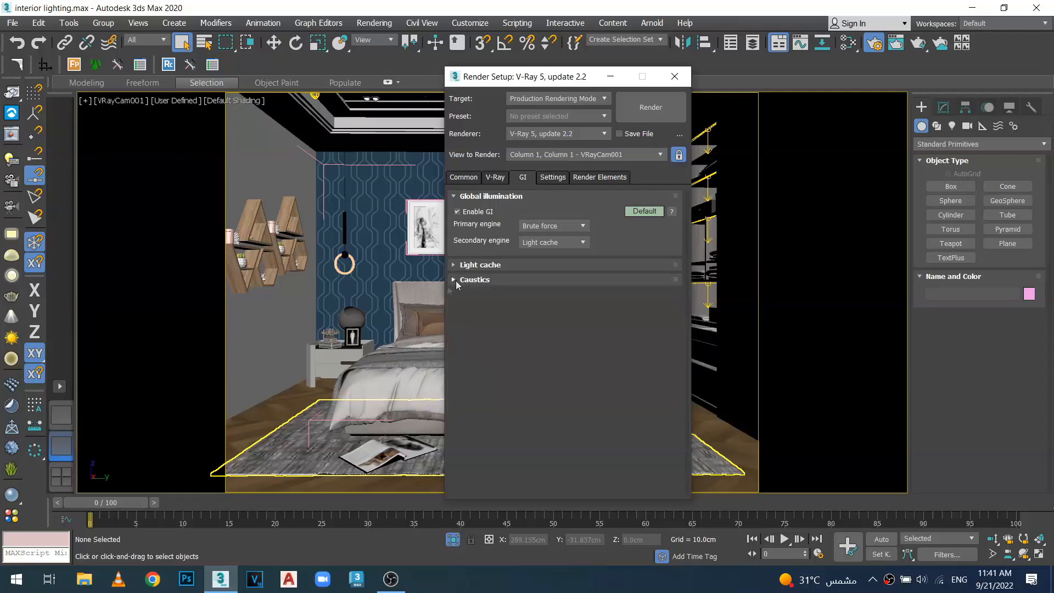
click(553, 176)
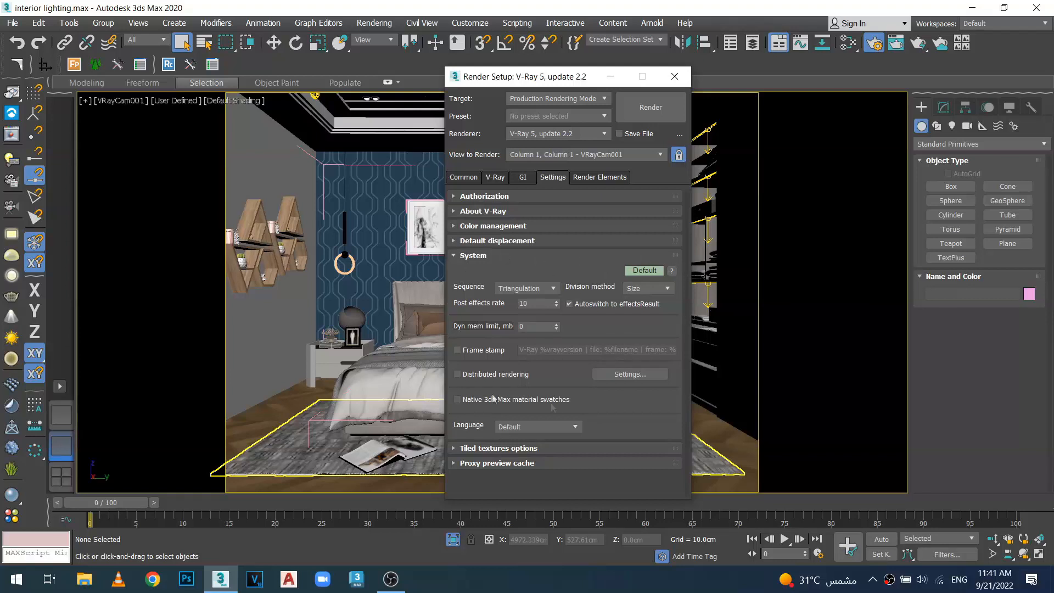
click(554, 291)
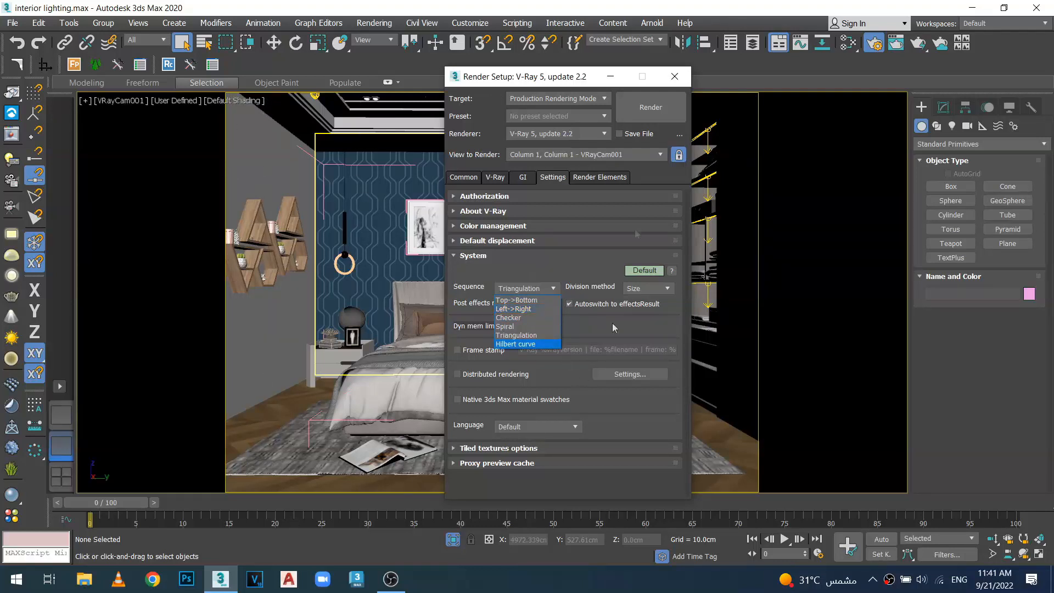
click(524, 328)
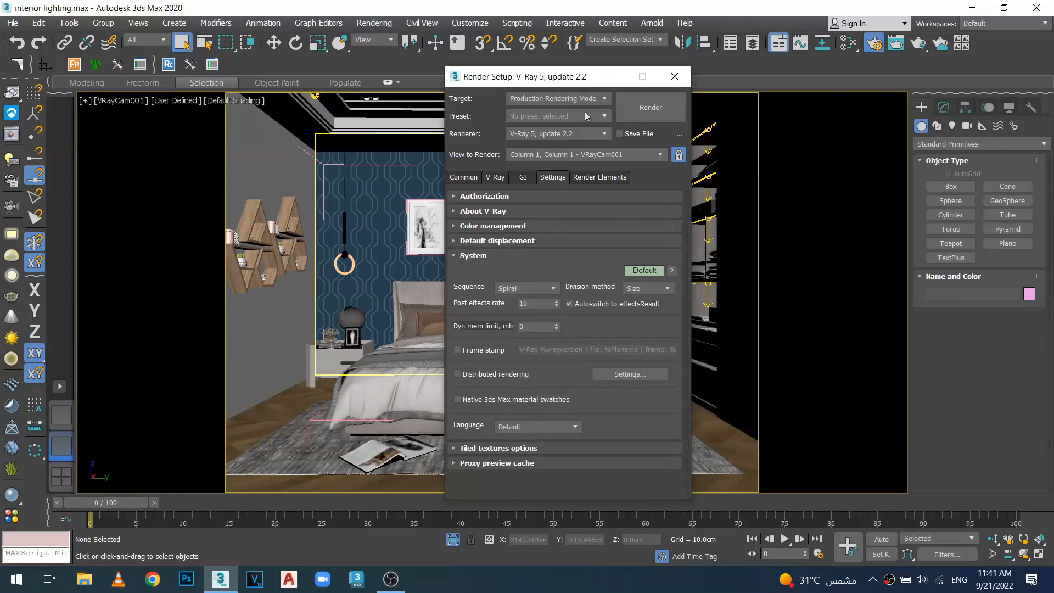
click(552, 289)
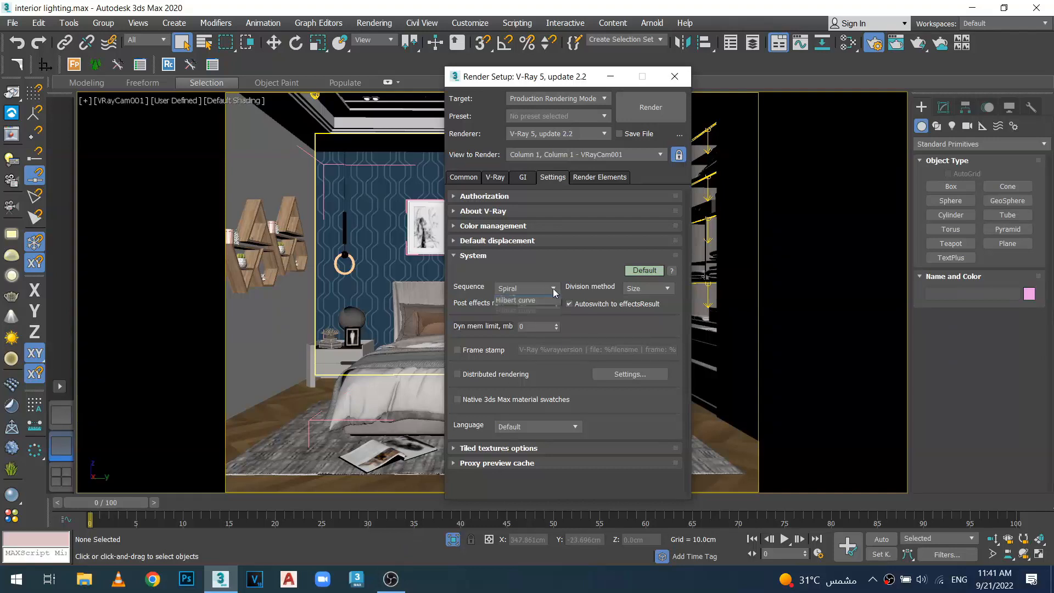
click(526, 335)
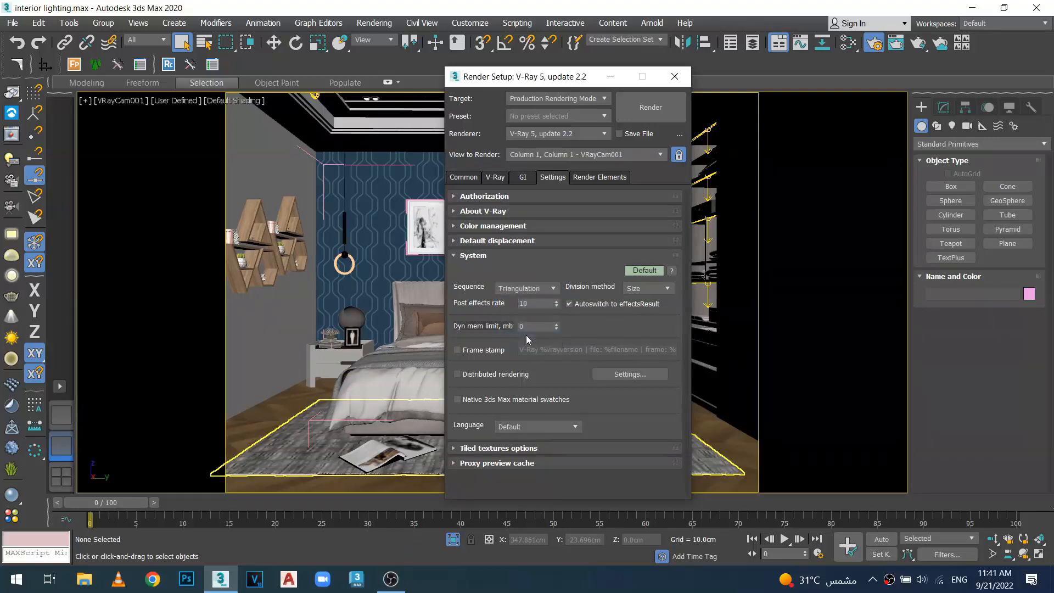
Step: Add a VRayExtraTex element to the scene's render elements
click(593, 178)
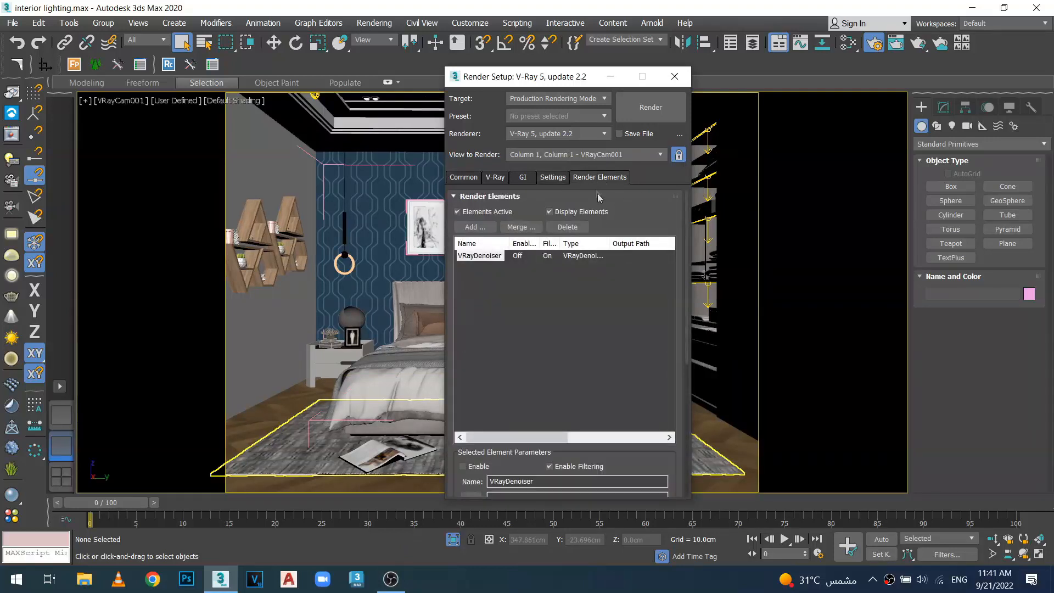
click(471, 228)
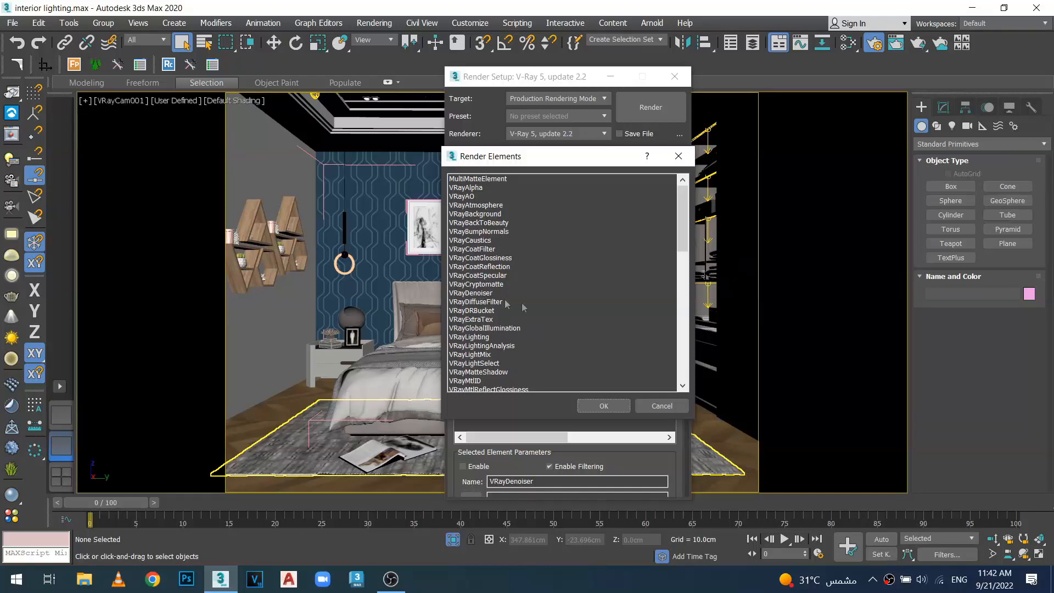
click(484, 320)
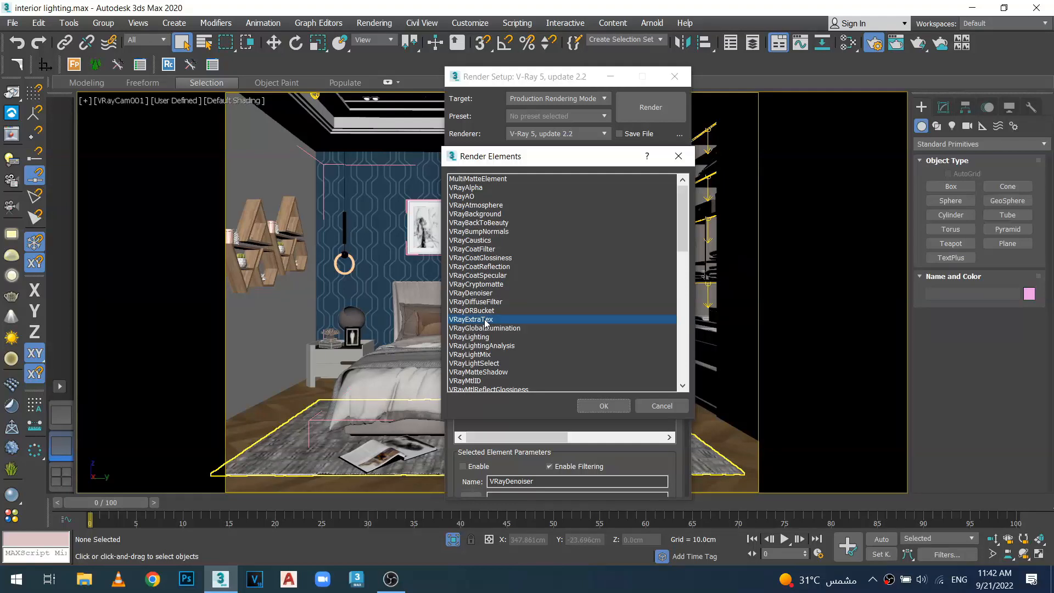
click(587, 407)
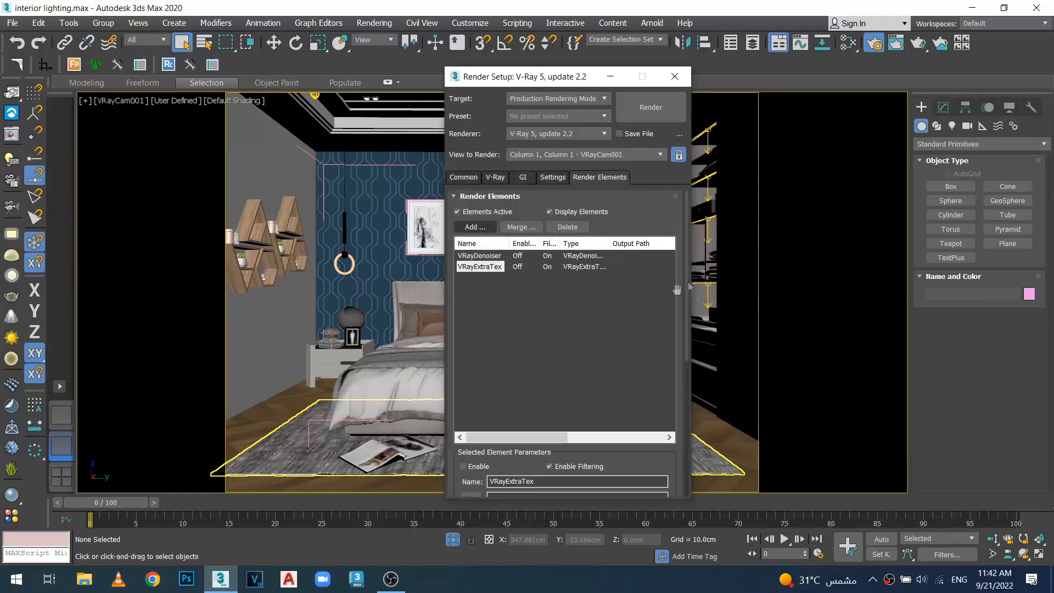
Step: Assign a VRayDirt map as the texture of the VRayExtraTex element
drag(687, 268, 689, 428)
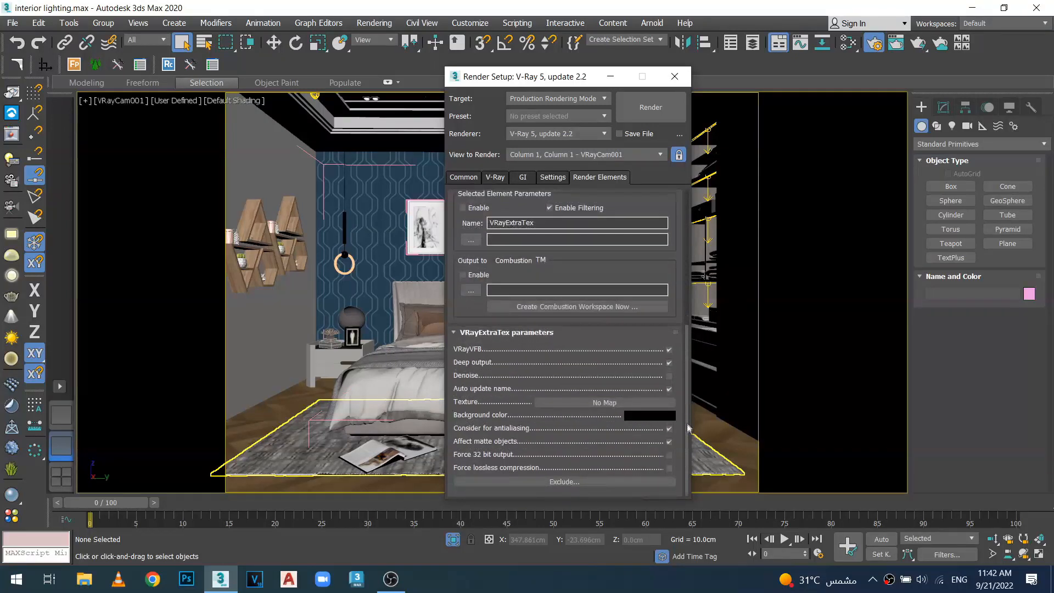
click(604, 403)
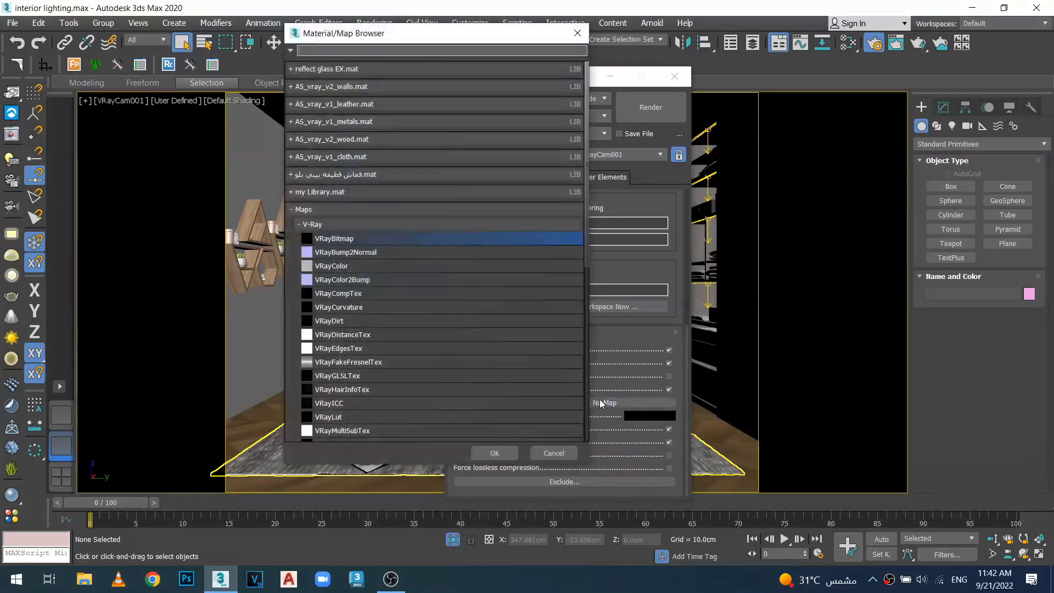
double_click(336, 321)
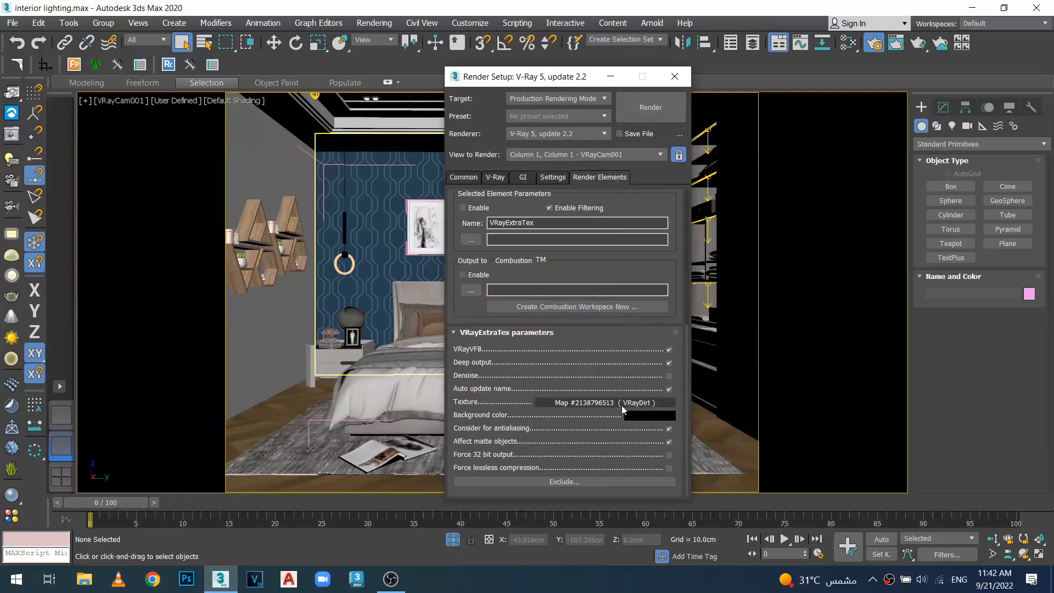
drag(687, 363, 693, 240)
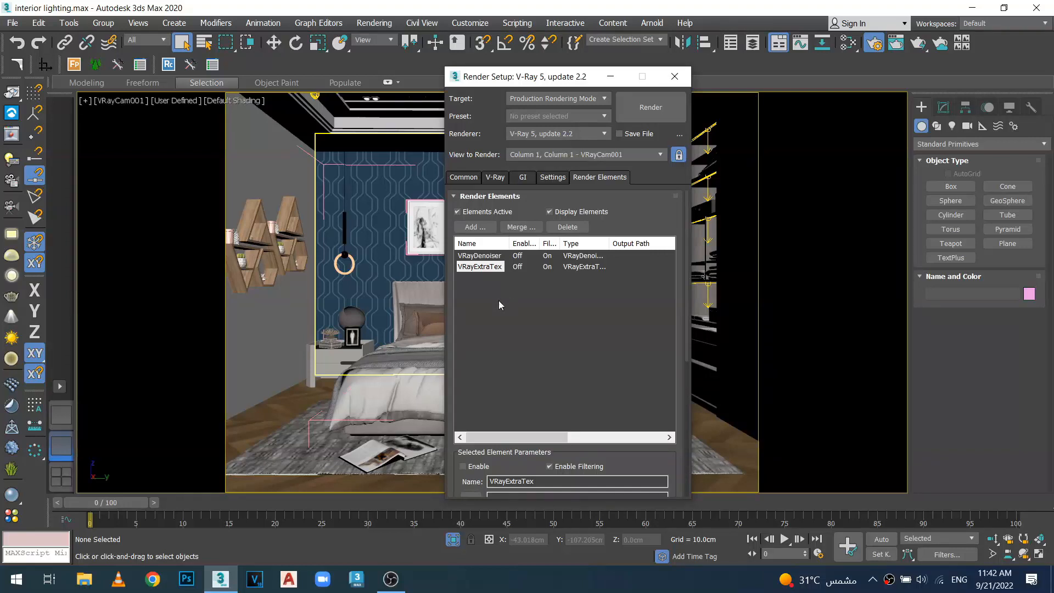
mouse_move(686, 219)
mouse_down()
mouse_move(683, 391)
mouse_move(686, 209)
mouse_up()
drag(685, 241, 680, 377)
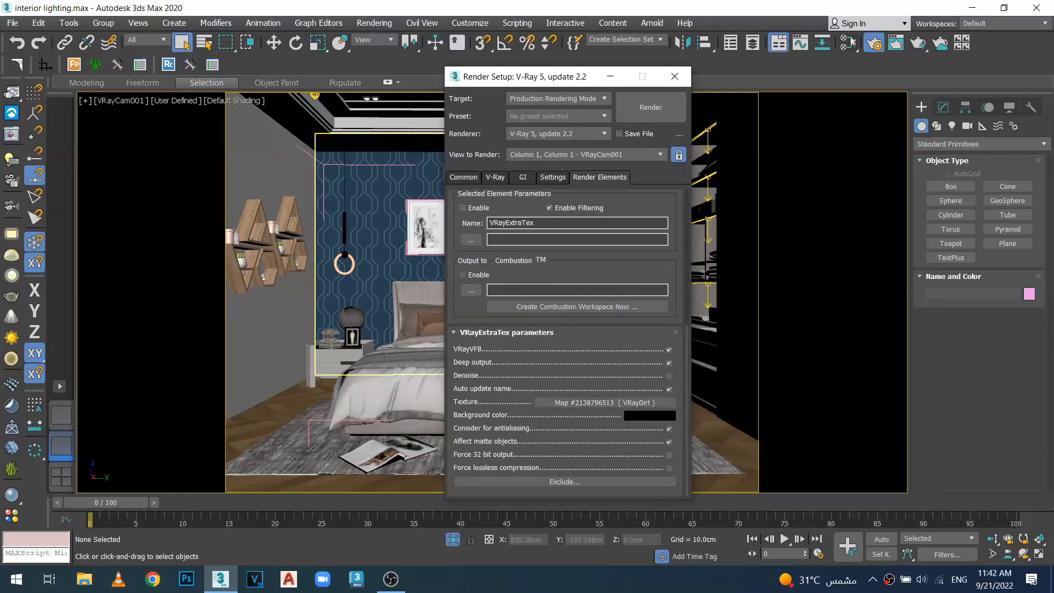
drag(686, 384, 689, 204)
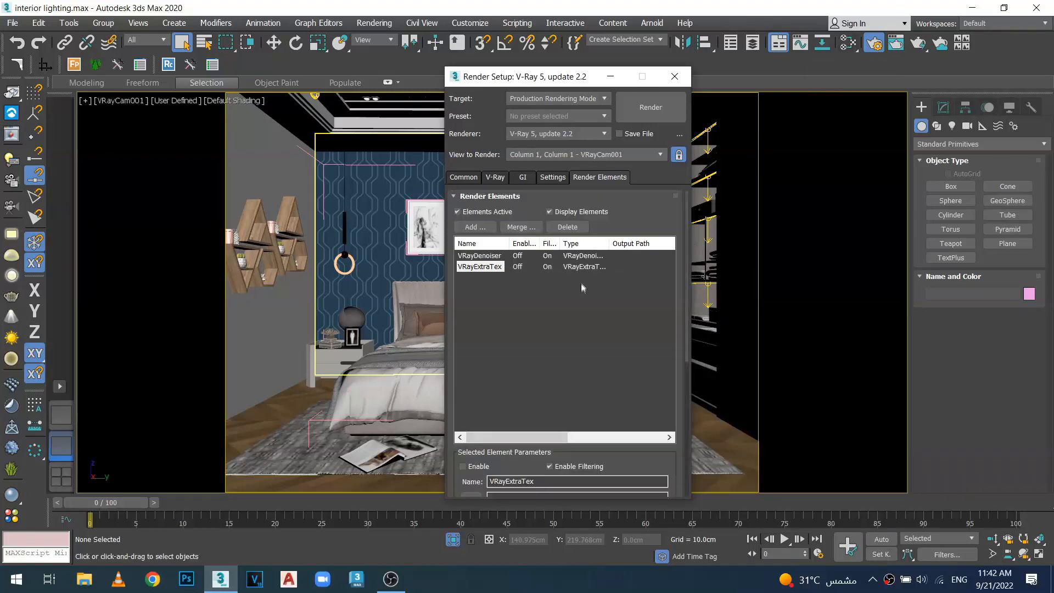
Step: Add a VRayLightMix element to the render elements
click(471, 229)
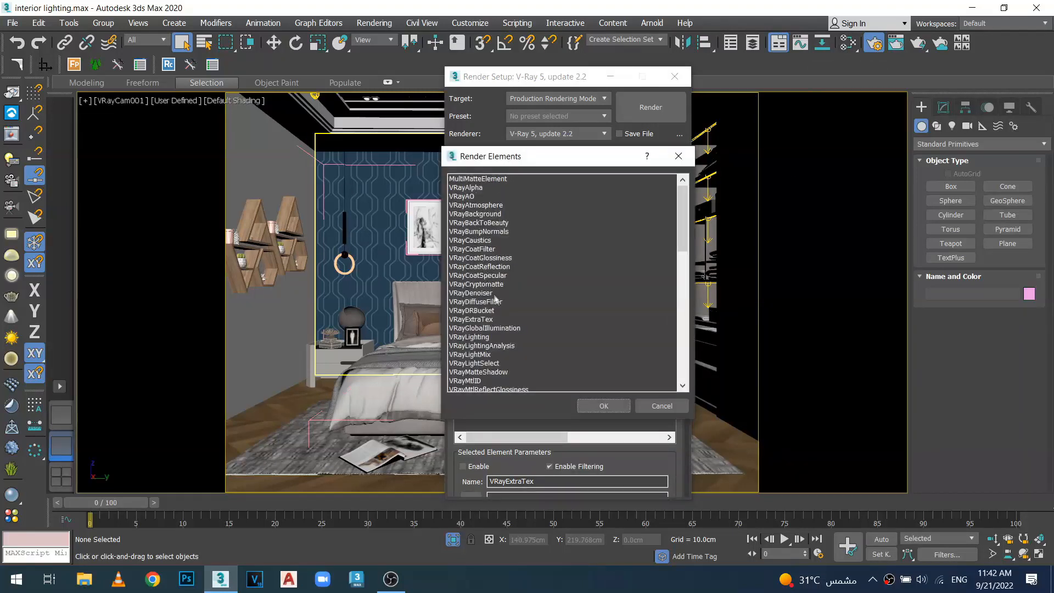
click(477, 355)
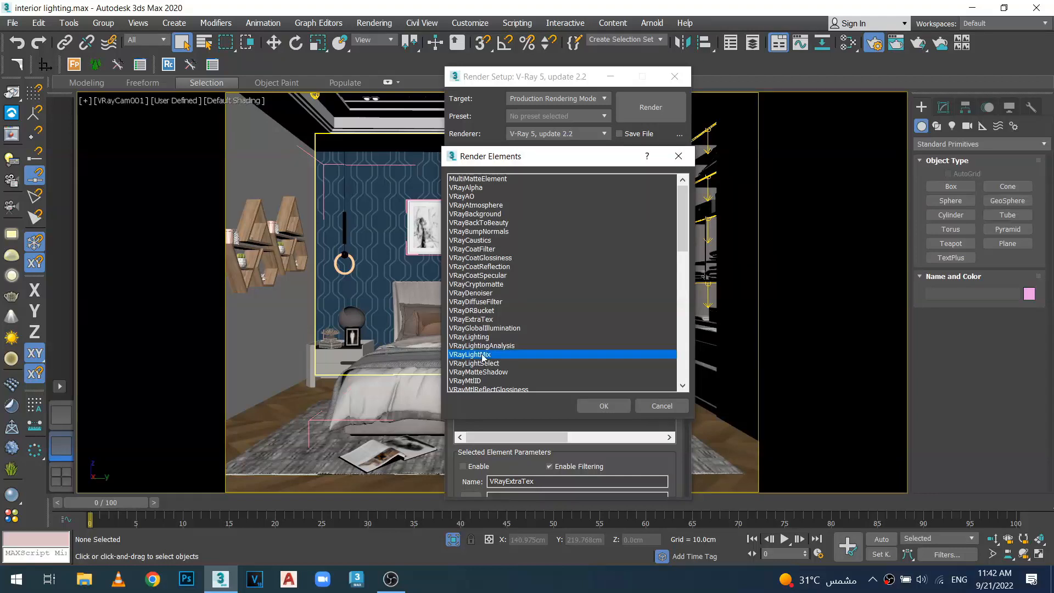
click(604, 406)
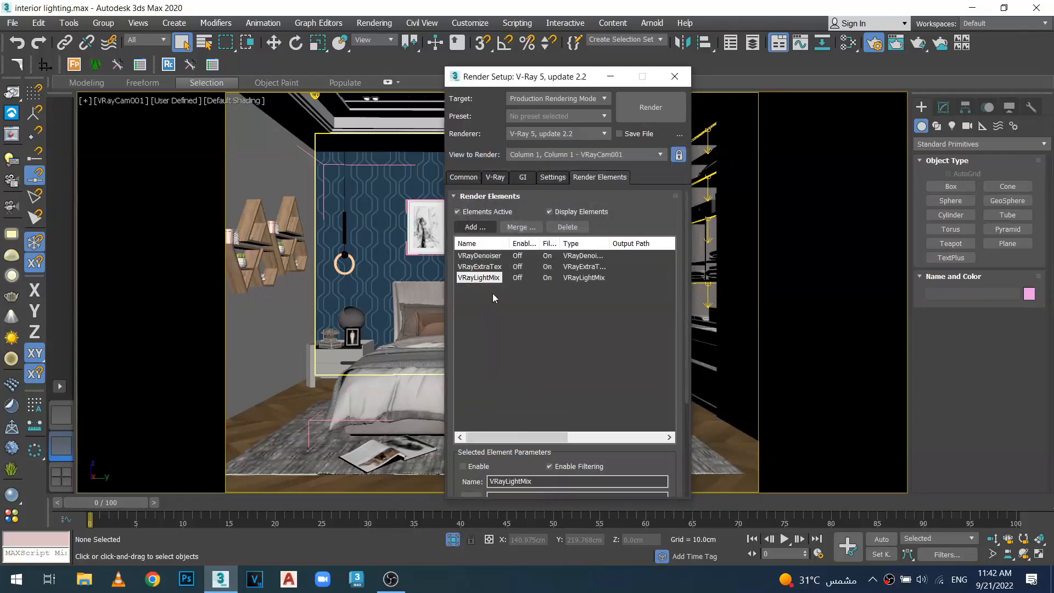
Step: Add the VRayGlobalIllumination, VRayLighting, VRayReflection and VRayRefraction render elements together
click(485, 228)
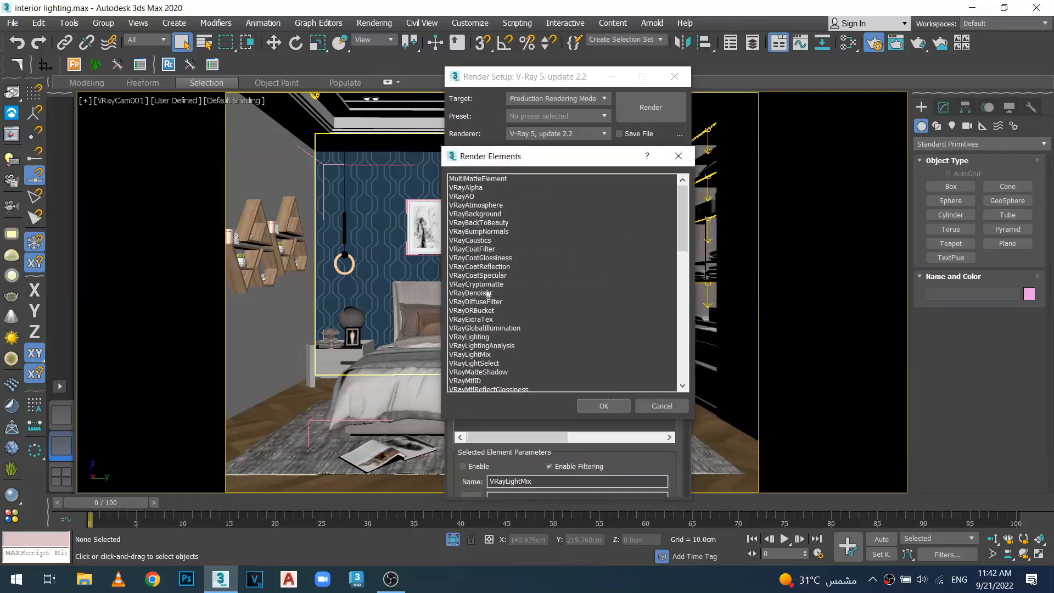
click(493, 329)
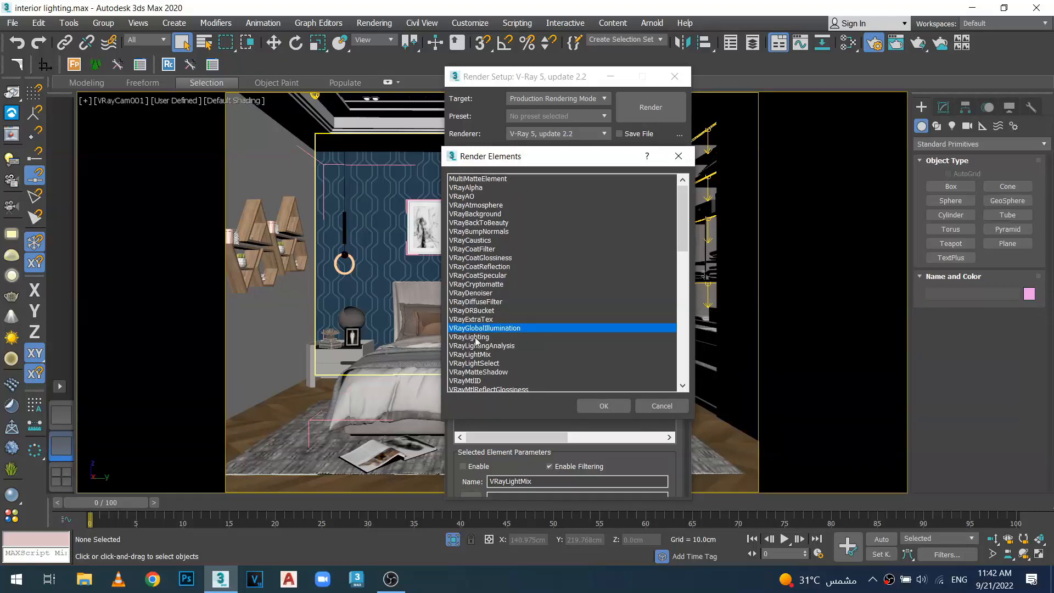
ctrl+click(479, 338)
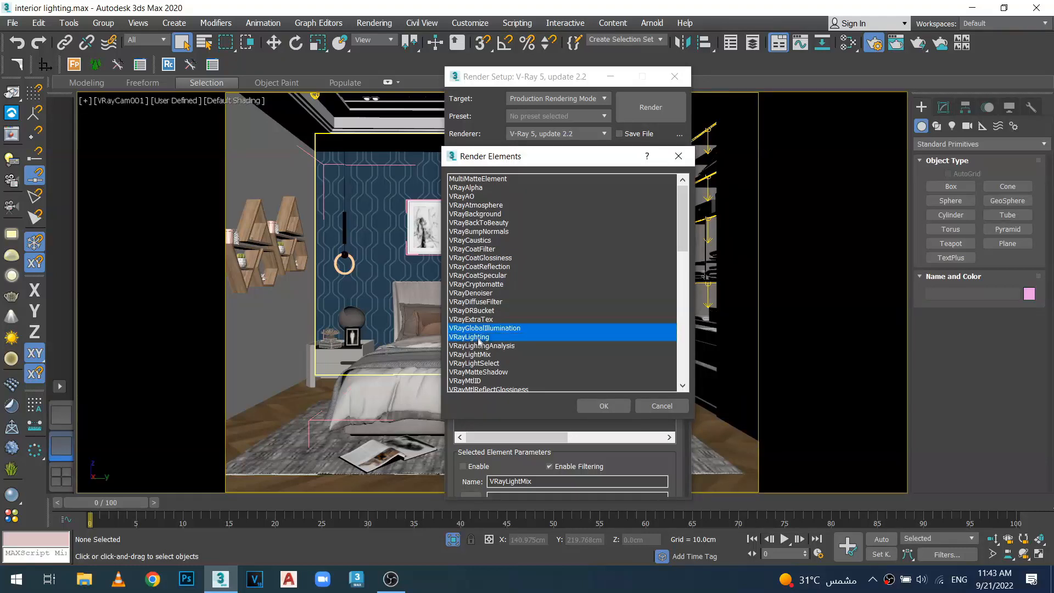
drag(682, 233, 680, 299)
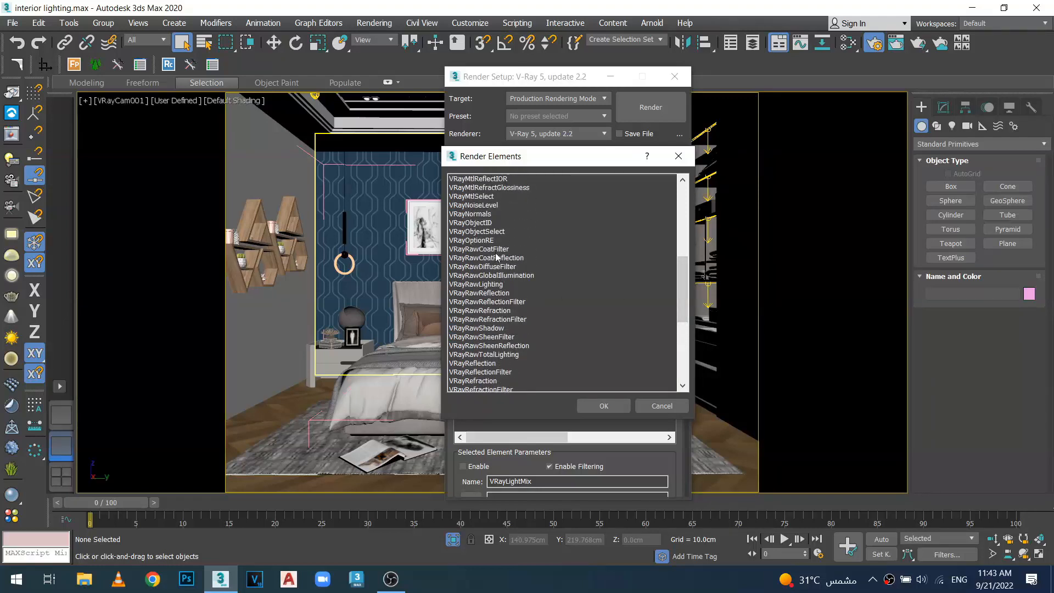
click(487, 363)
scroll(488, 367, down, 2)
ctrl+click(486, 328)
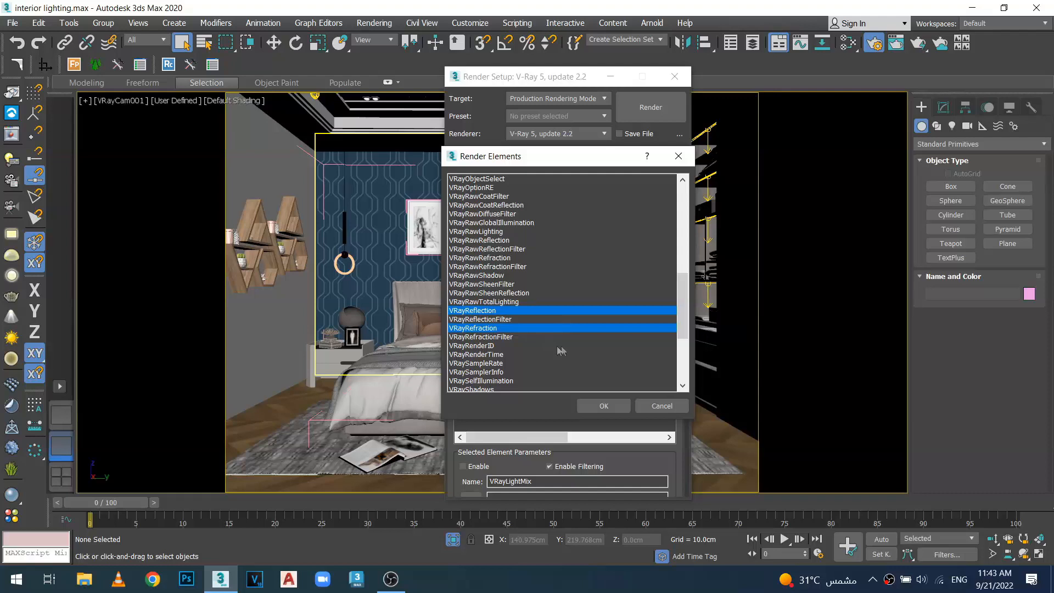
click(626, 406)
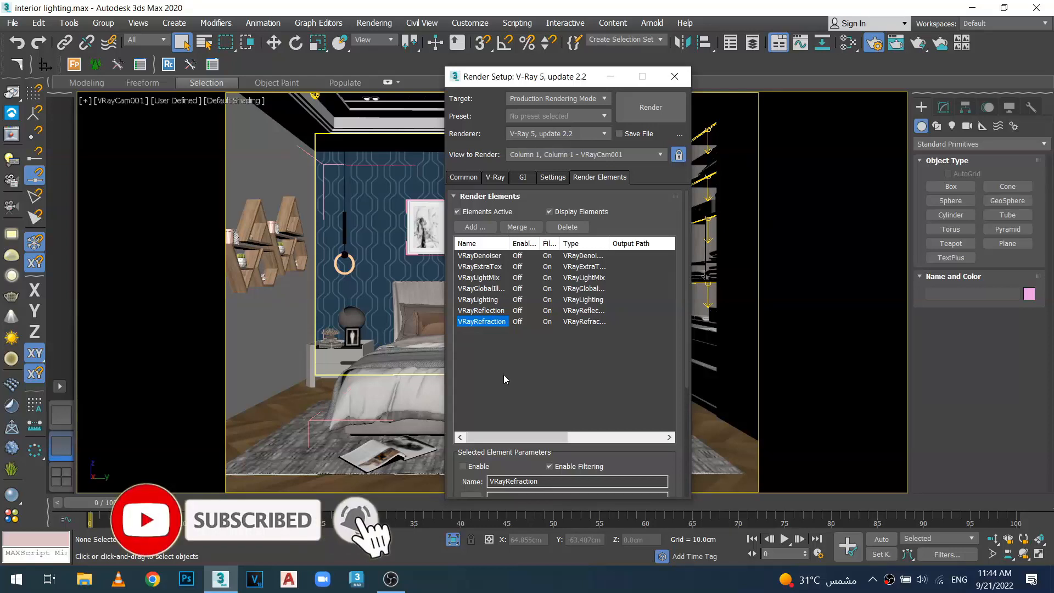
Step: Open the common render parameters to examine the time output and output size settings
click(461, 178)
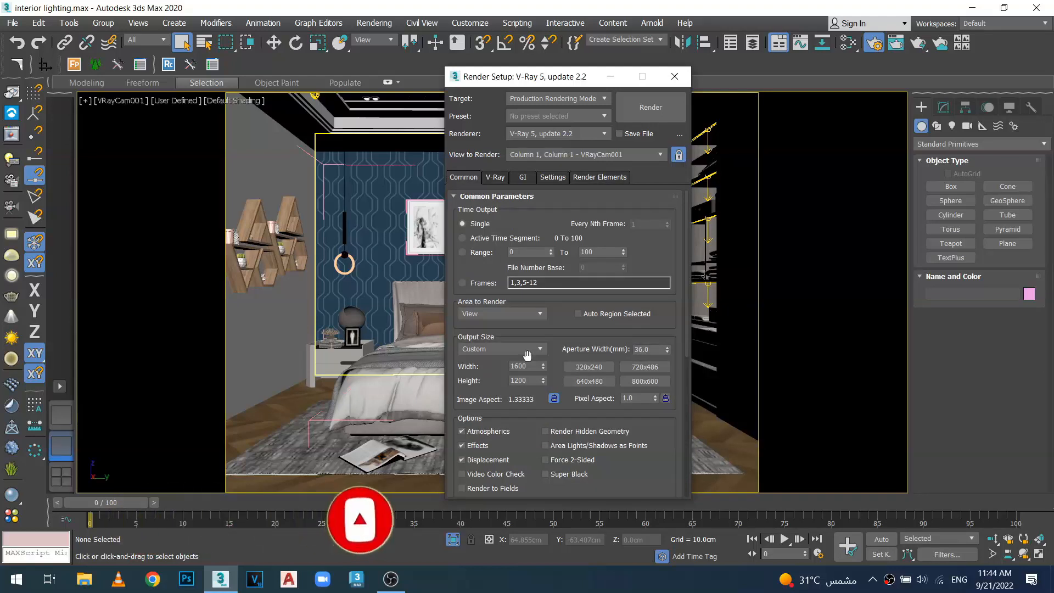